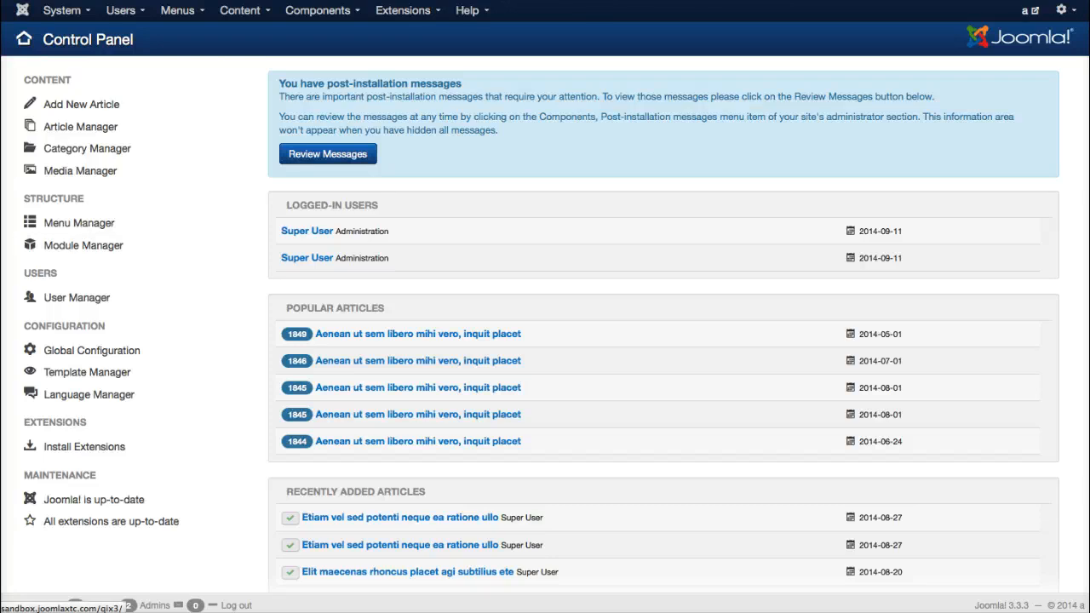
Open the Main Menu's item list and check the live site's About navigation entries for comparison.
left_click(1031, 10)
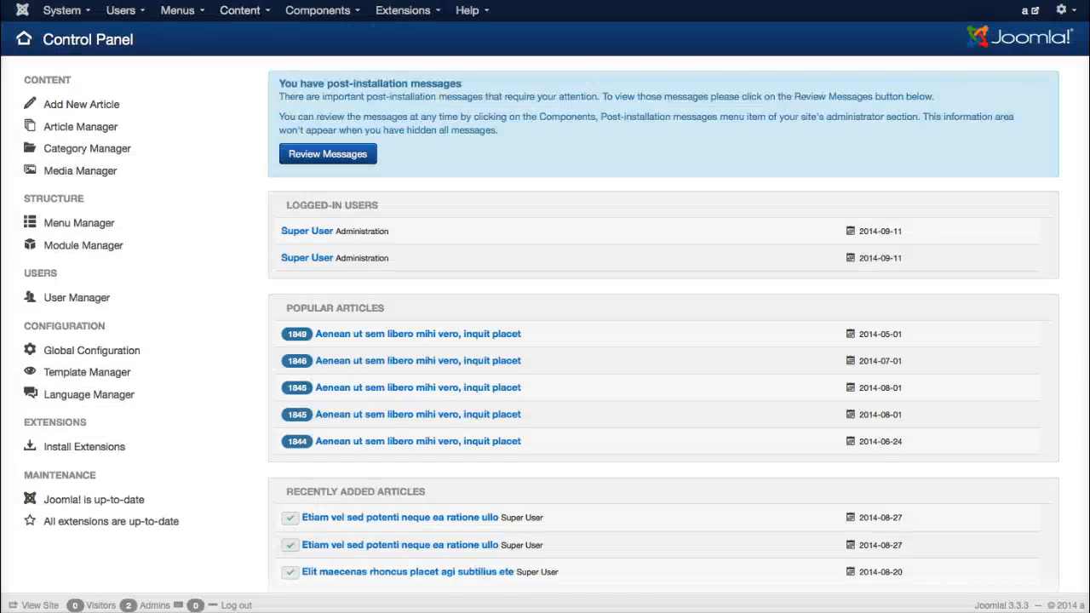
left_click(177, 10)
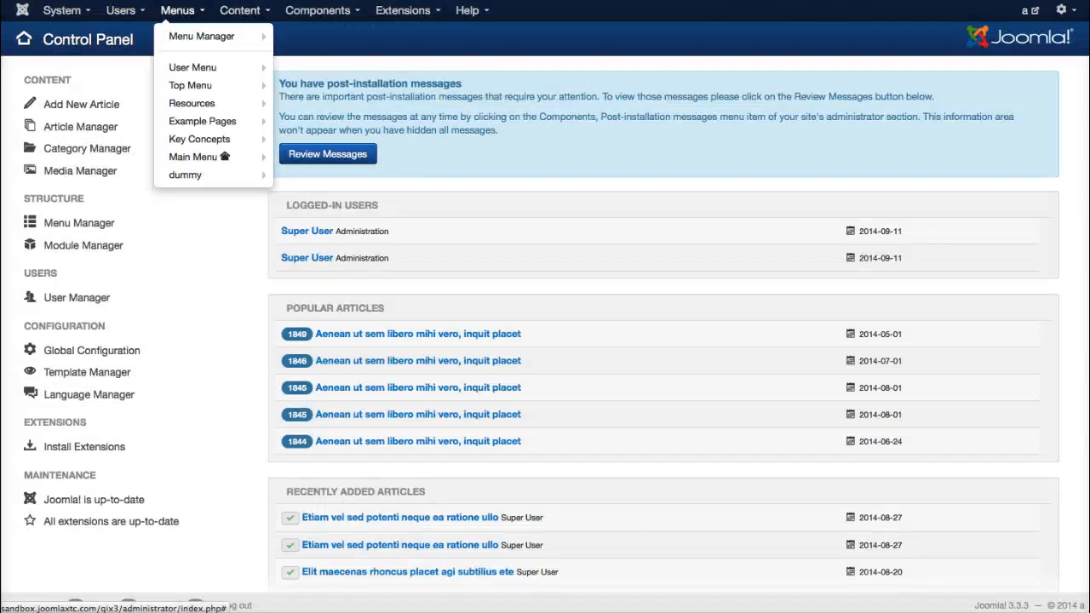
left_click(196, 161)
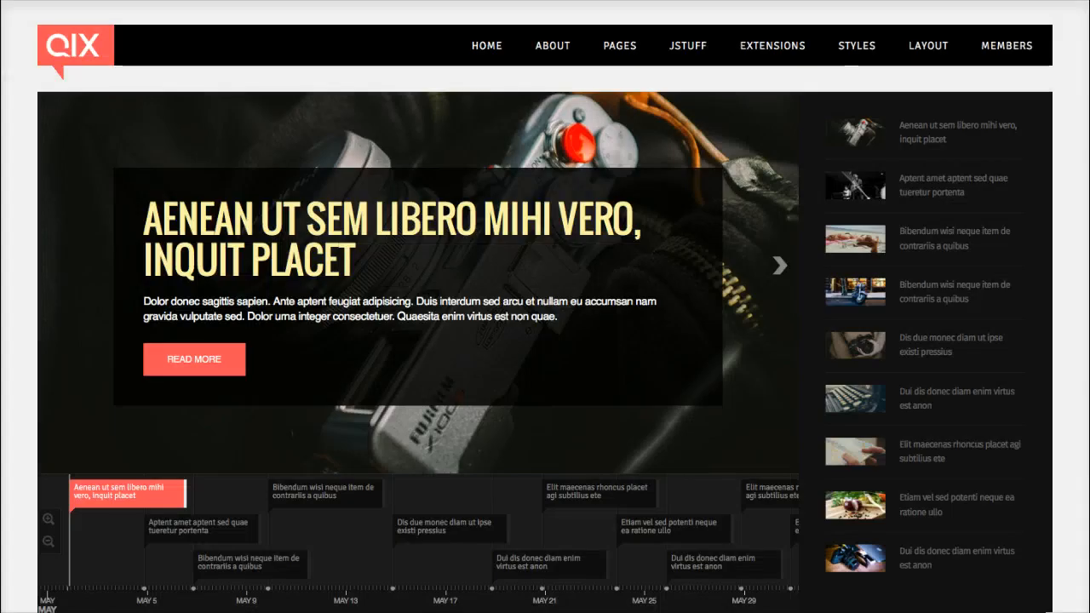
mouse_move(553, 45)
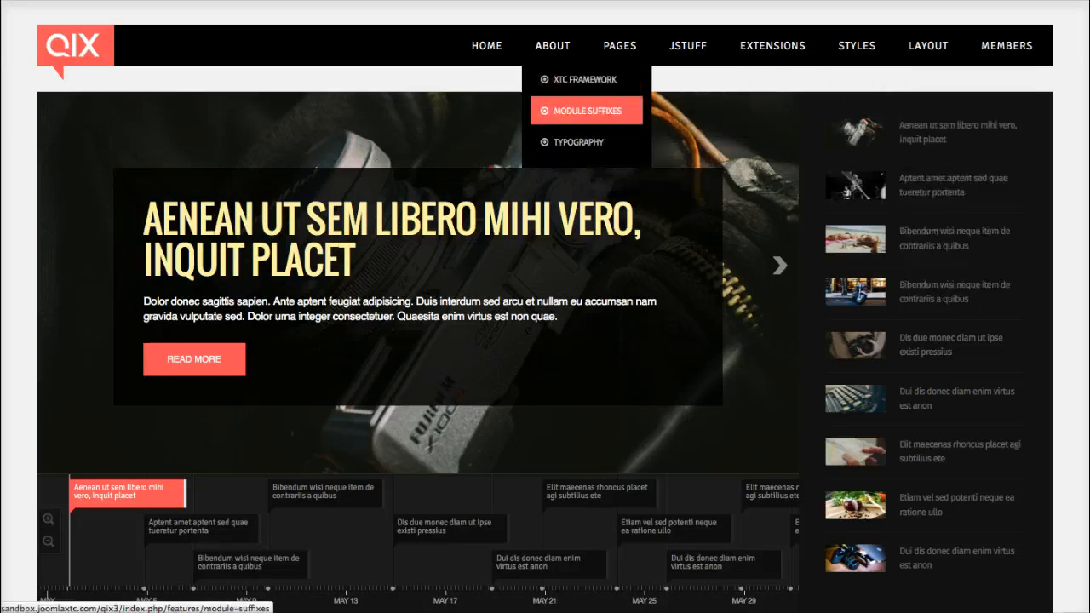
mouse_move(688, 46)
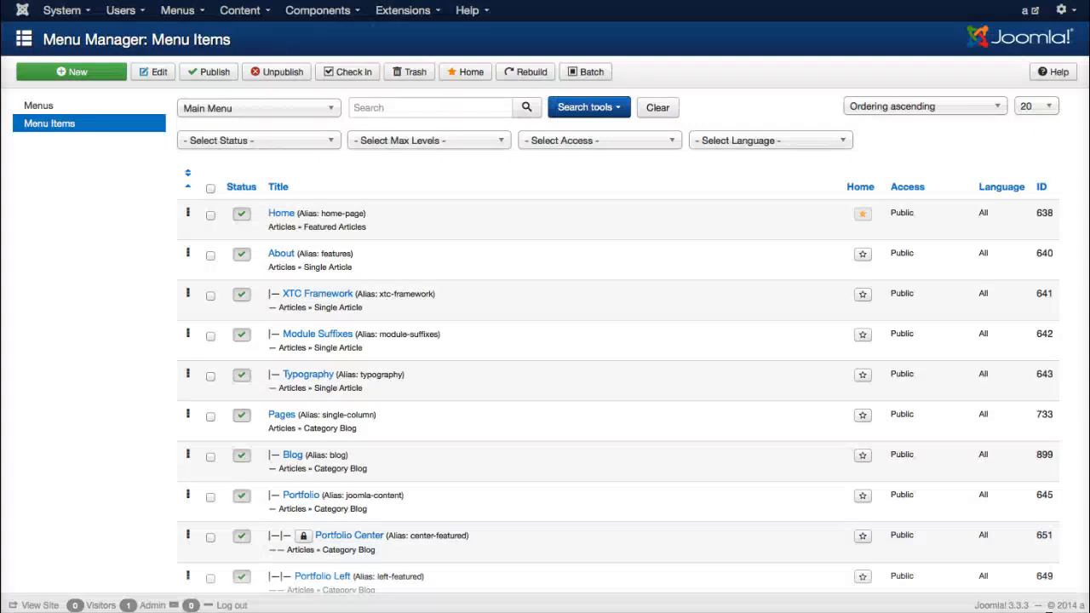
Open the Portfolio Left menu item and review its Blog Layout and Page Display settings.
scroll(545, 341, "down", 3)
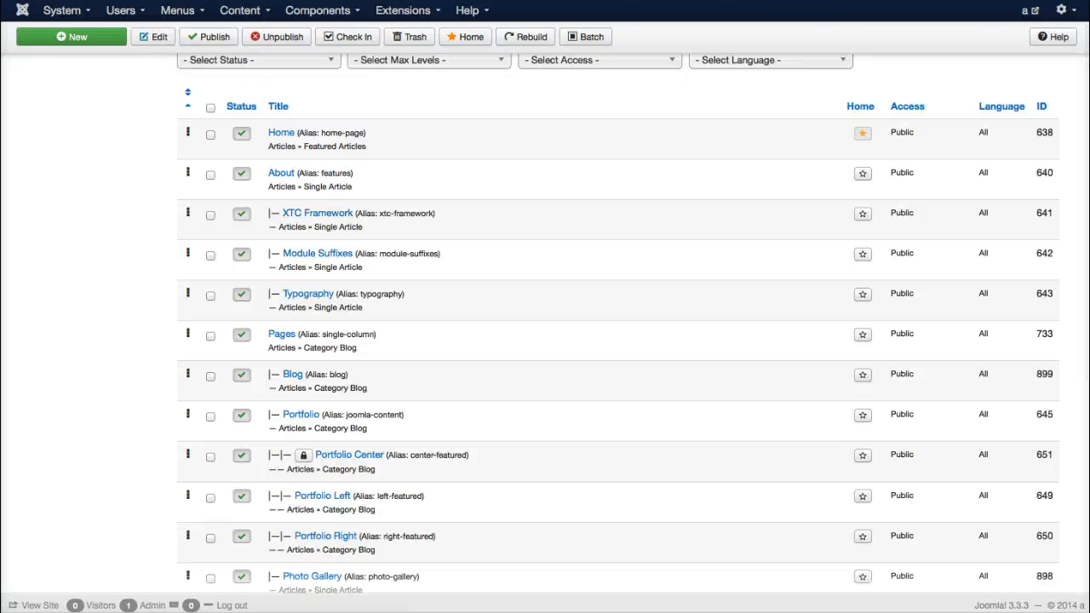
scroll(617, 323, "down", 2)
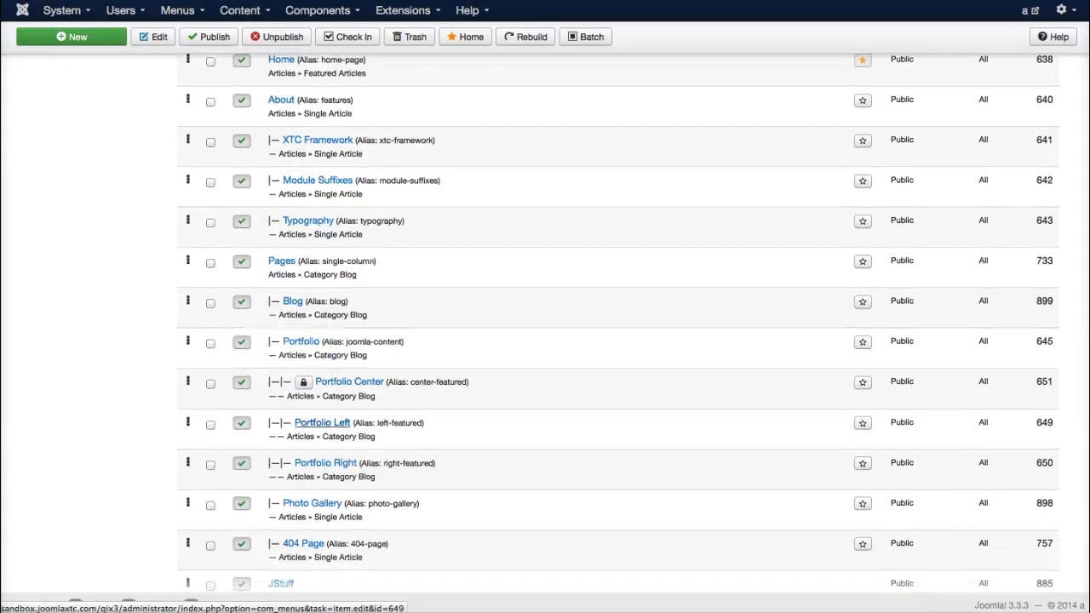
left_click(322, 423)
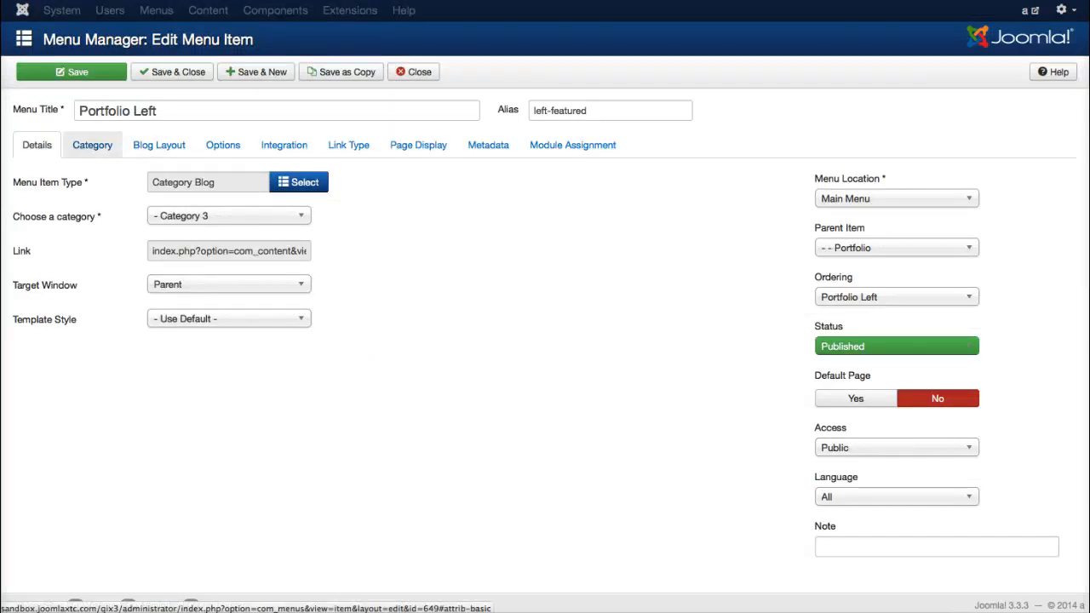
left_click(159, 146)
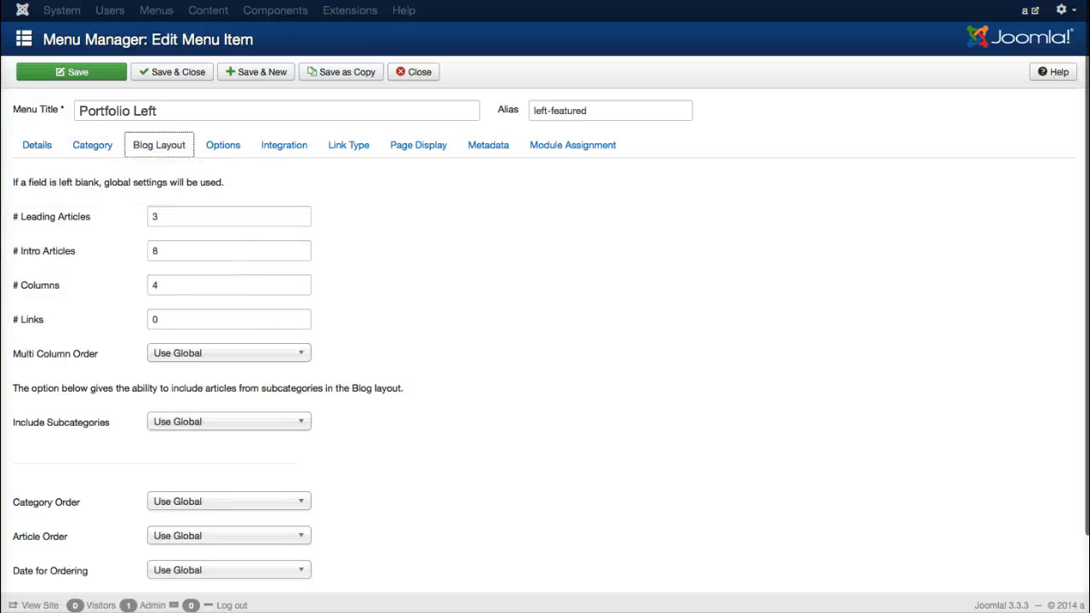
left_click(418, 145)
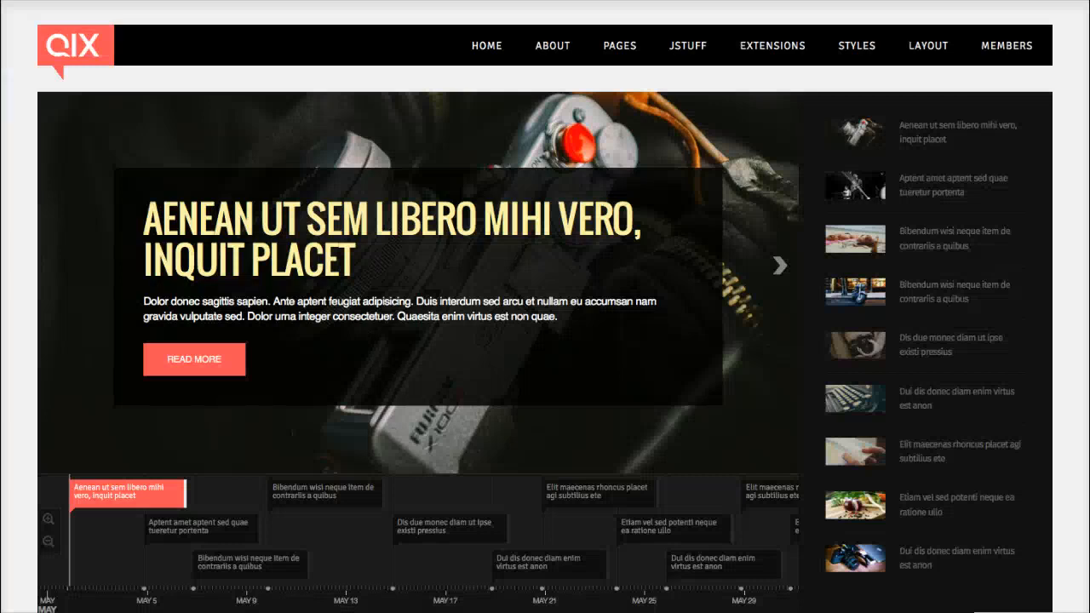
Switch to the live site and open the Portfolio Left page under Pages > Portfolio.
mouse_move(620, 45)
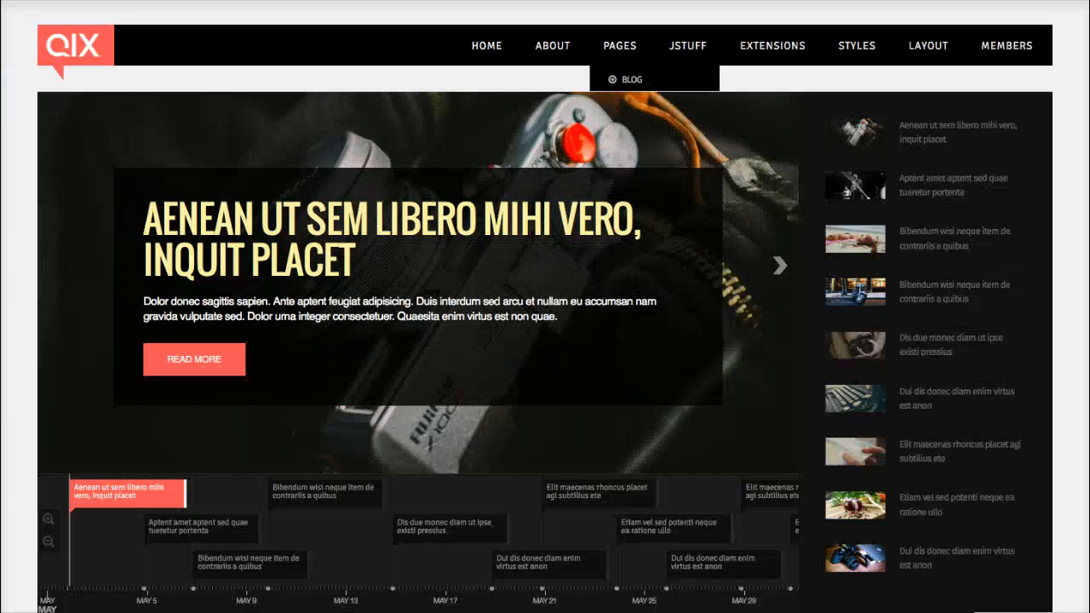
mouse_move(647, 110)
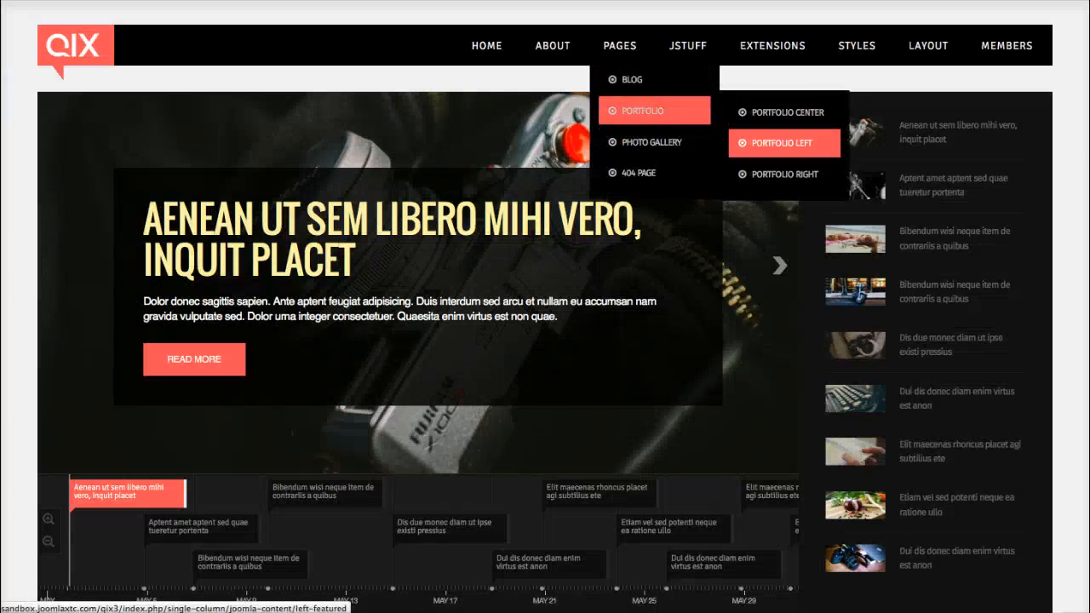
left_click(782, 144)
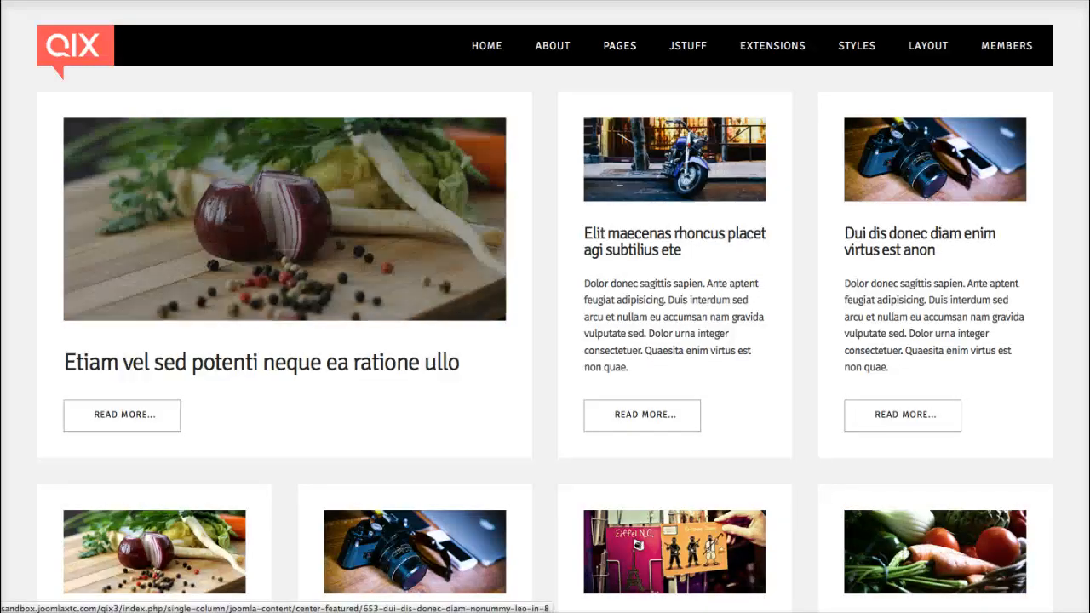
Compare the Portfolio Left item's Blog Layout settings with the article grid on its live page, and view its Category settings.
key("ctrl+Tab")
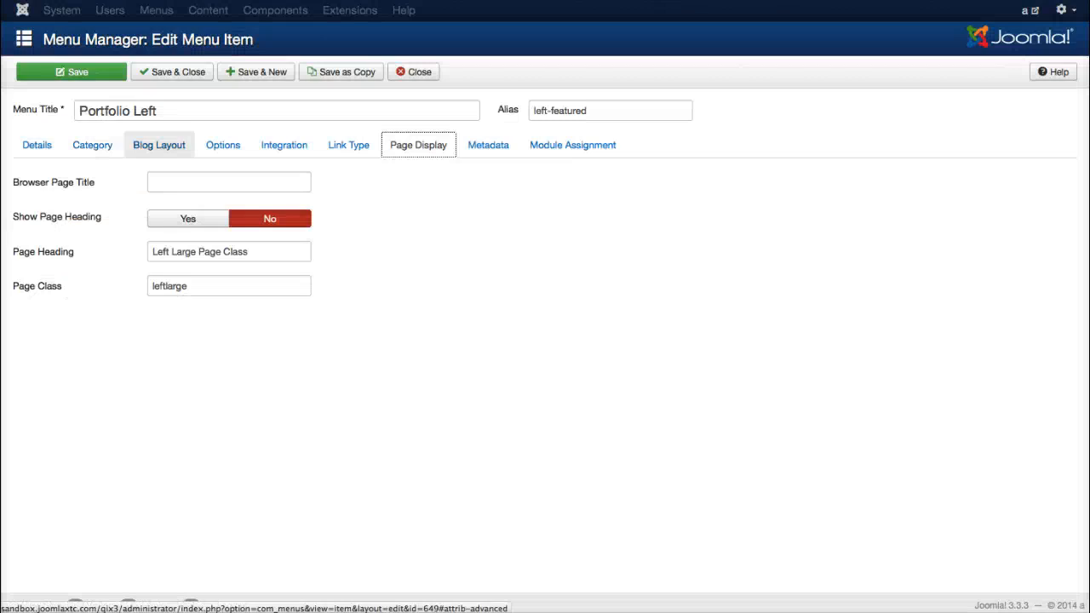
left_click(159, 145)
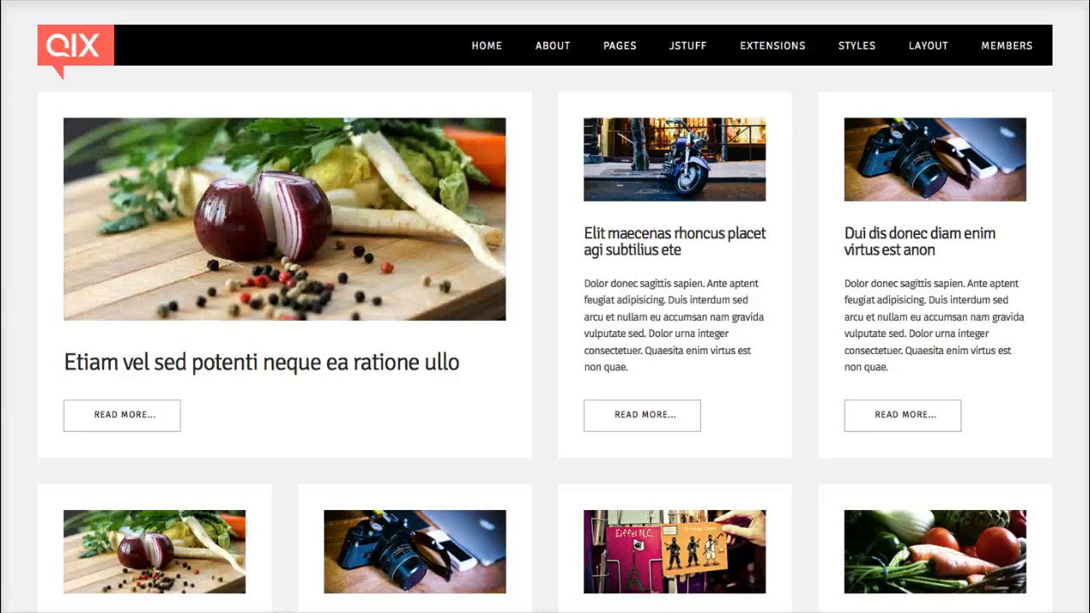
scroll(545, 307, "down", 5)
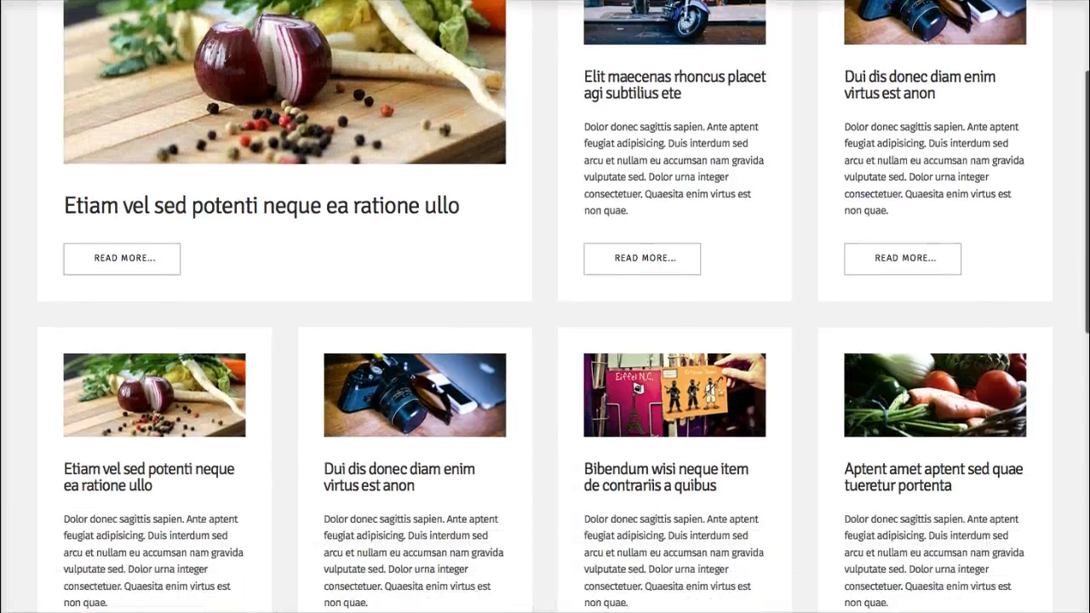
scroll(545, 307, "down", 5)
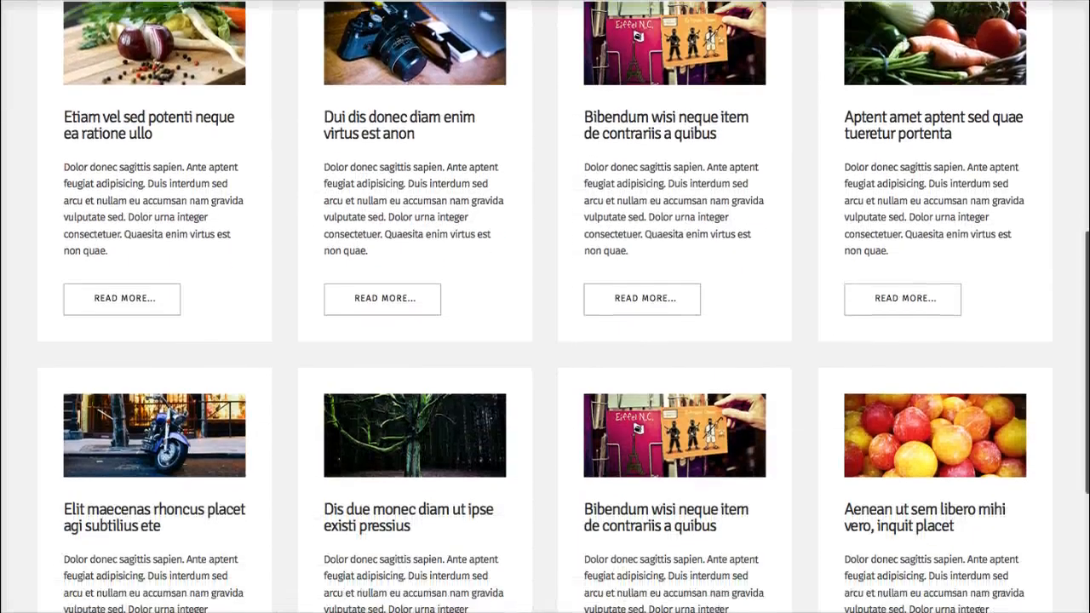
scroll(545, 307, "up", 10)
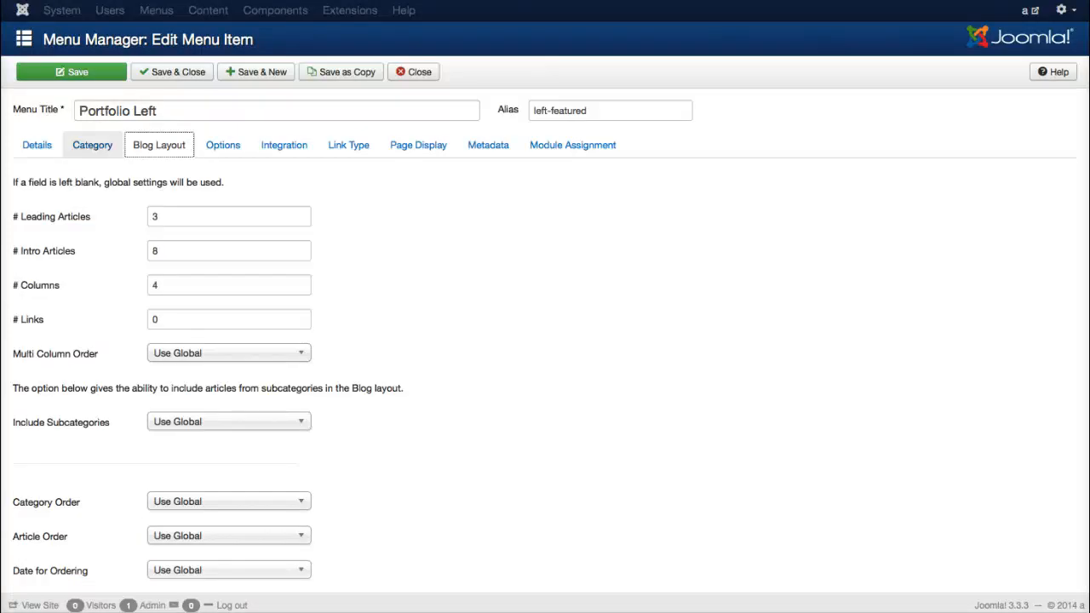
left_click(92, 145)
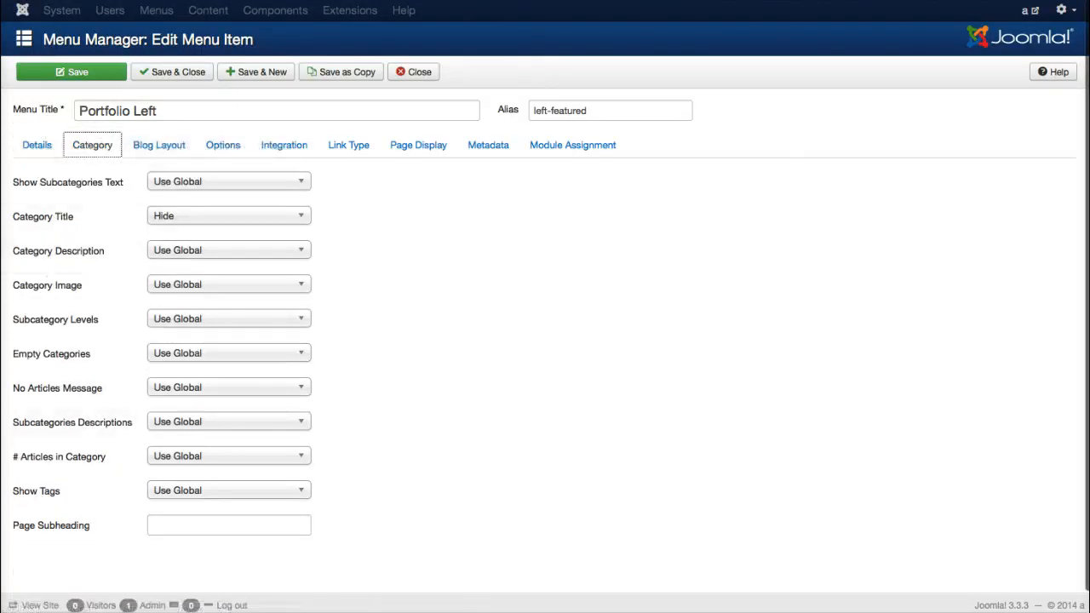
Close the Portfolio Left item without saving and open the Blog menu item for editing.
left_click(414, 71)
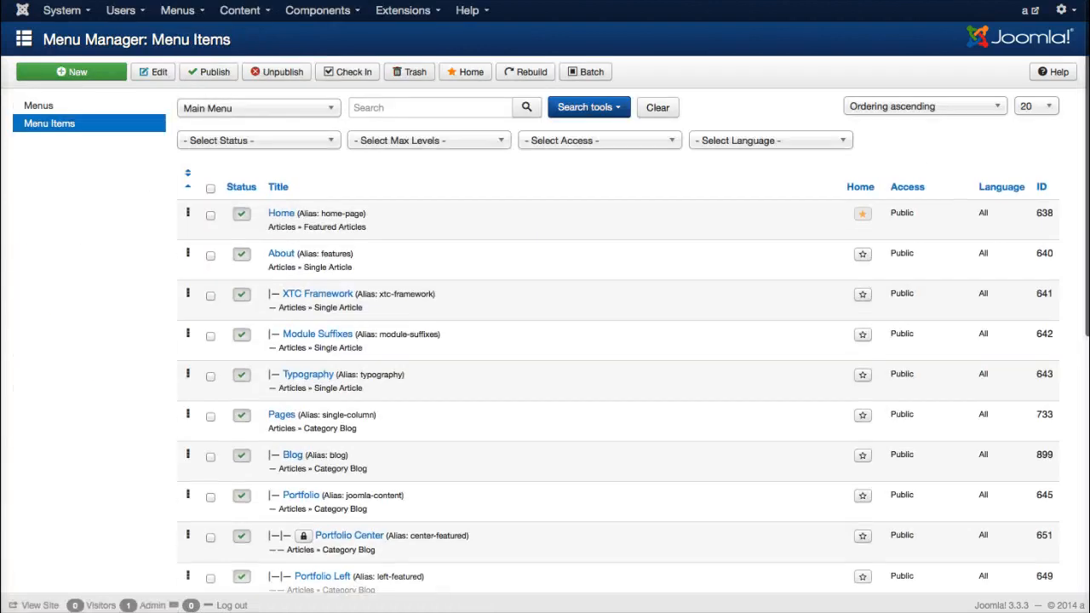
scroll(545, 324, "down", 5)
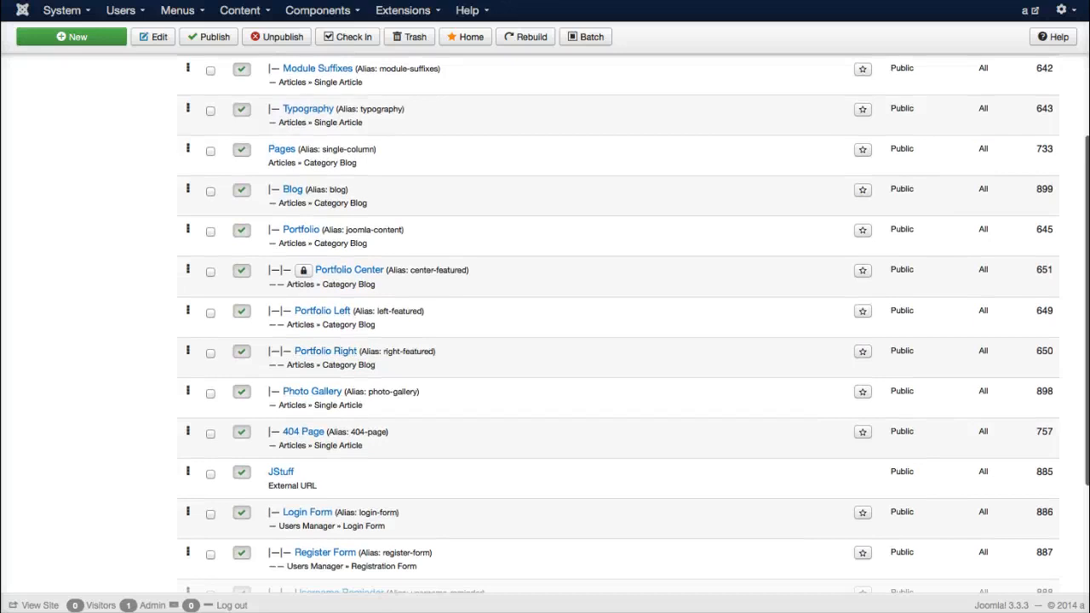
scroll(545, 324, "up", 2)
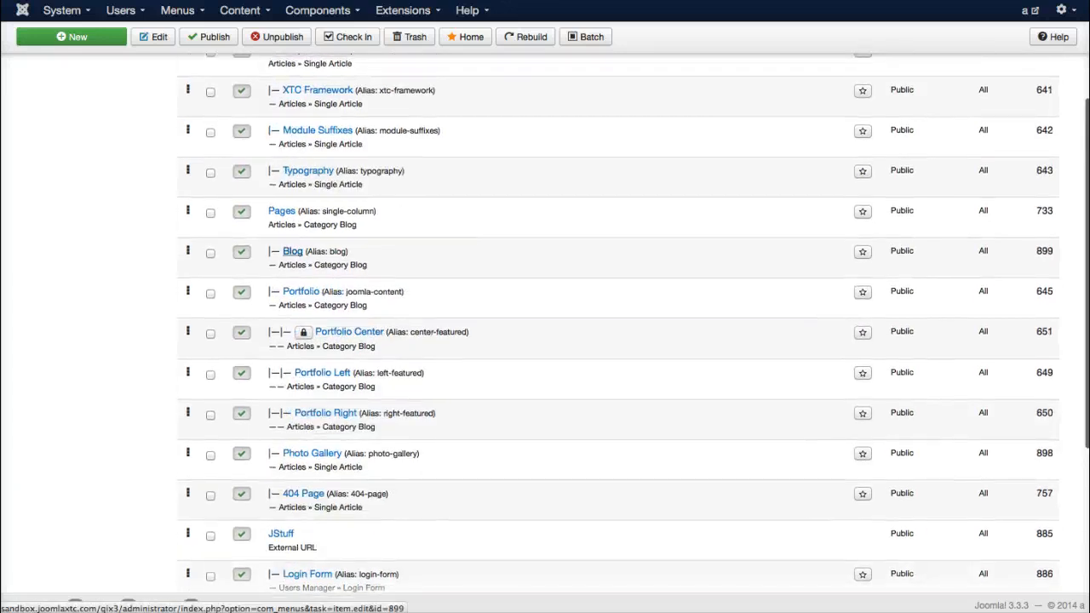
left_click(292, 251)
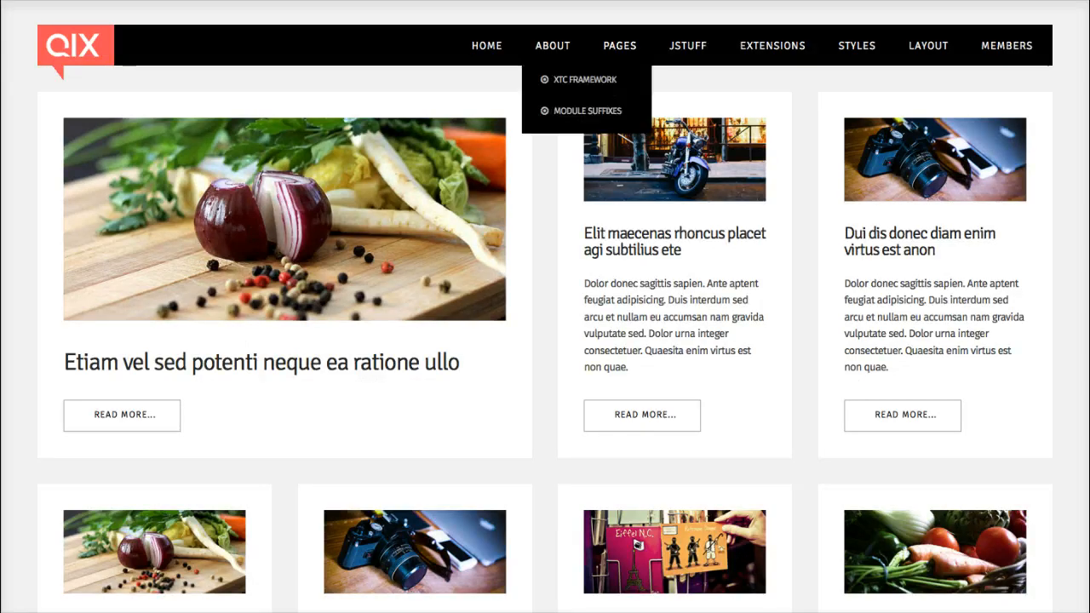
Switch to the live site and open the Blog page under Pages.
mouse_move(619, 45)
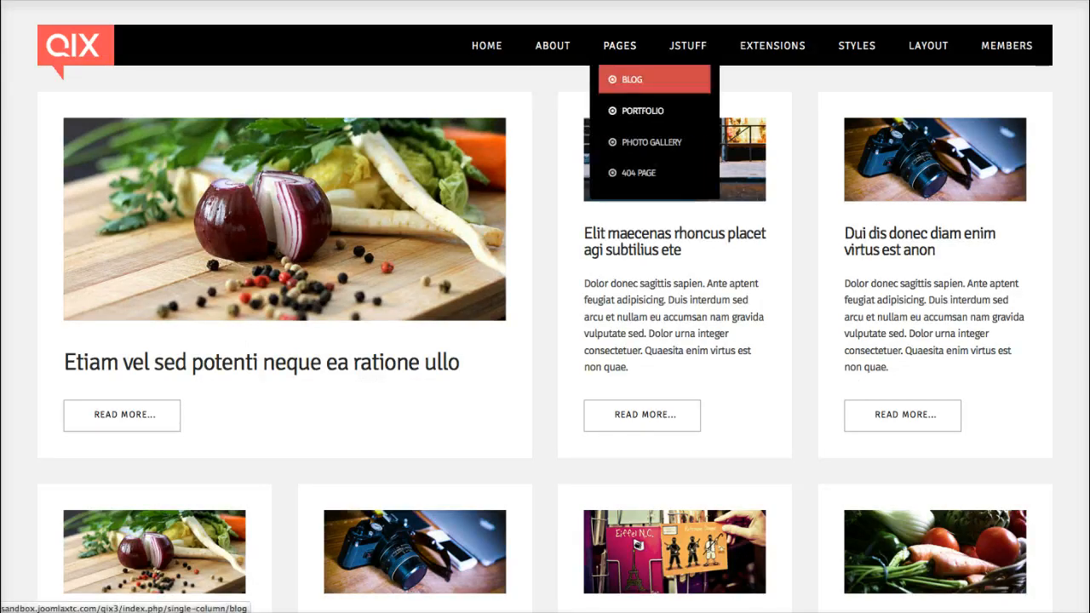
left_click(632, 79)
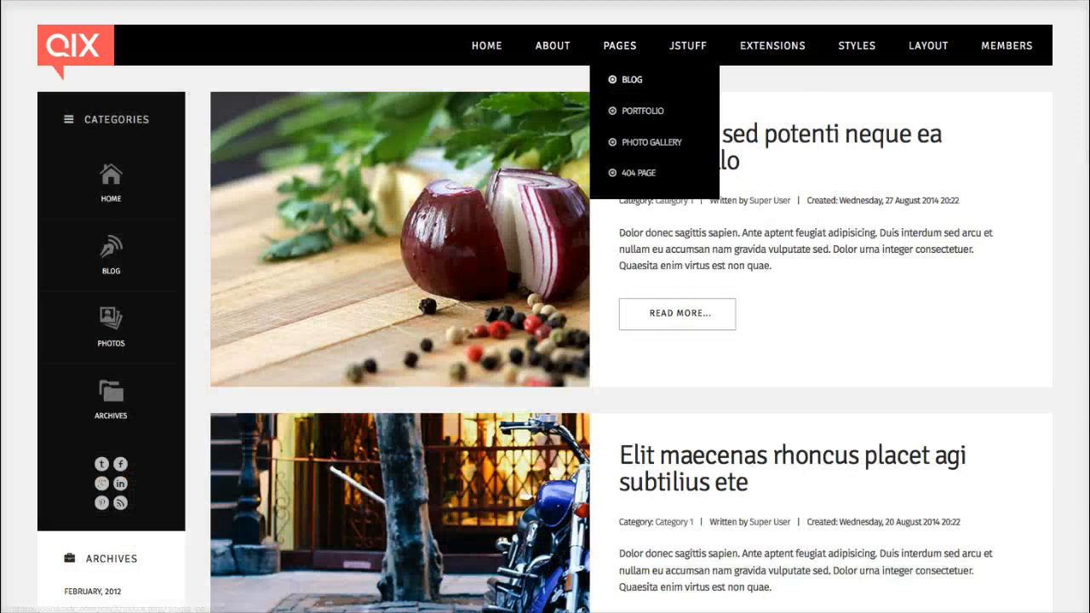
left_click(632, 80)
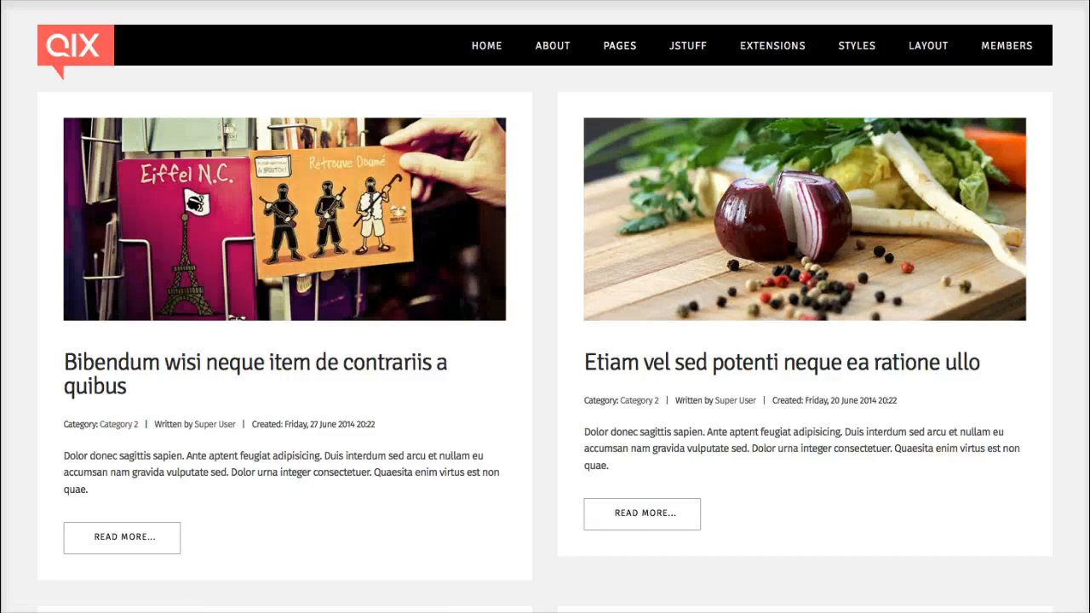
mouse_move(620, 46)
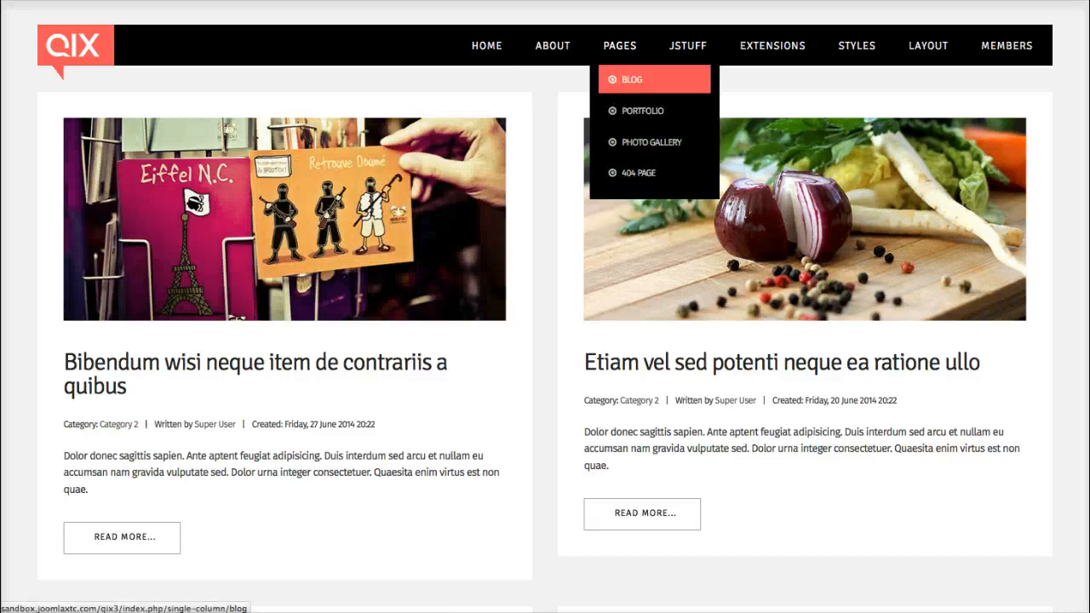
left_click(655, 79)
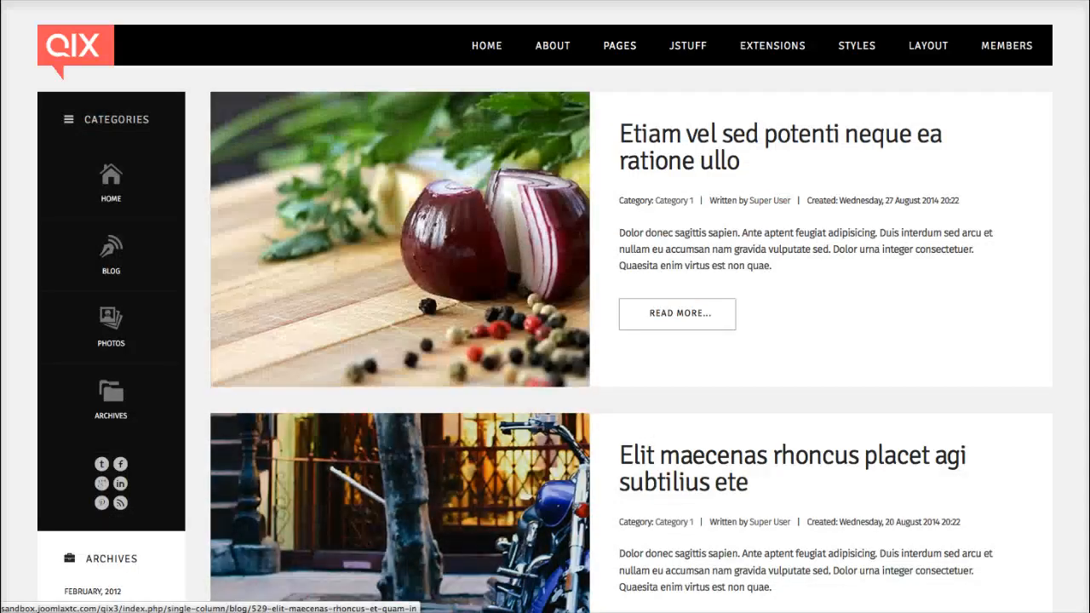
Examine the live Blog page's article layout, sidebar and pagination, and return to the Blog menu item's settings.
scroll(400, 511, "down", 7)
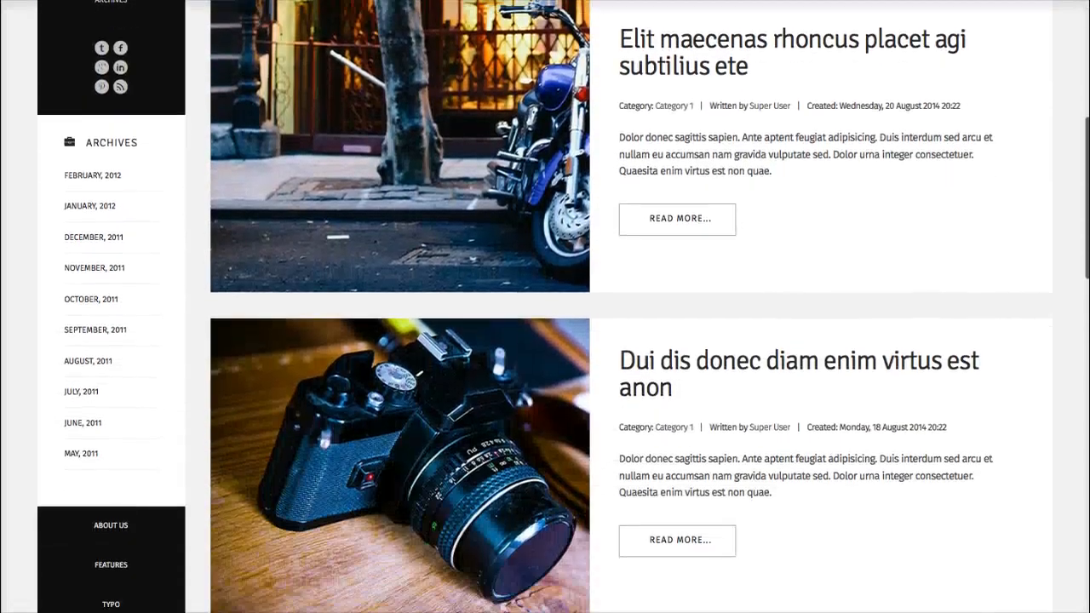
scroll(400, 337, "down", 4)
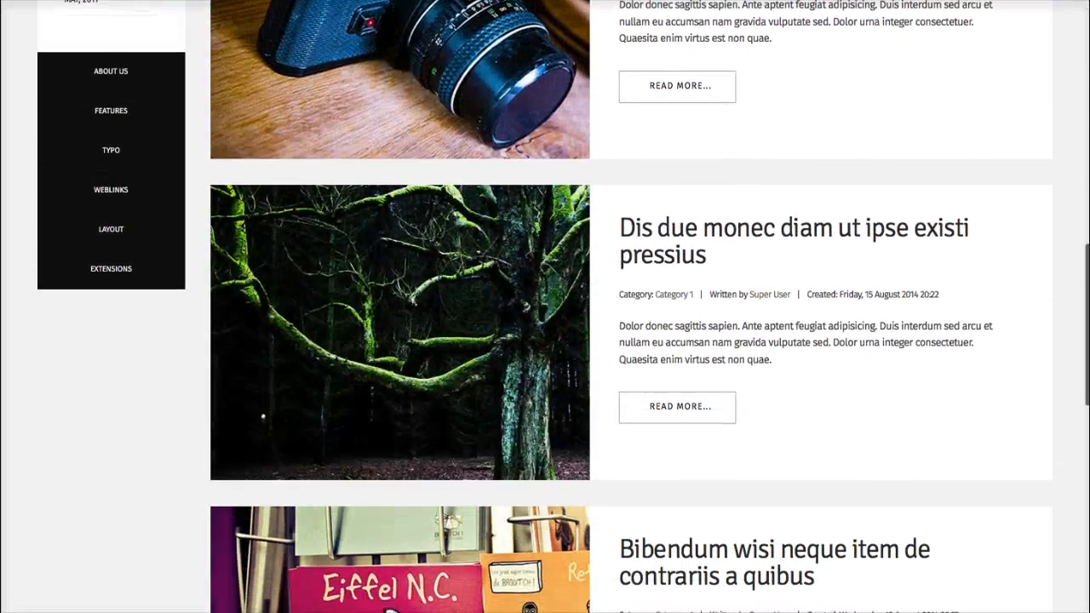
scroll(400, 337, "up", 4)
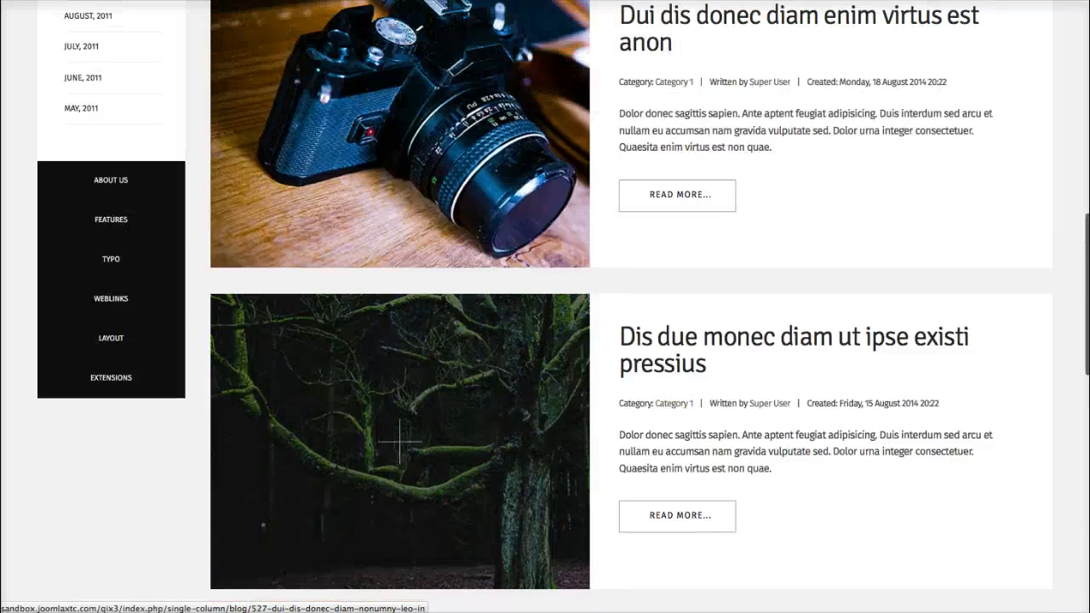
scroll(400, 341, "up", 6)
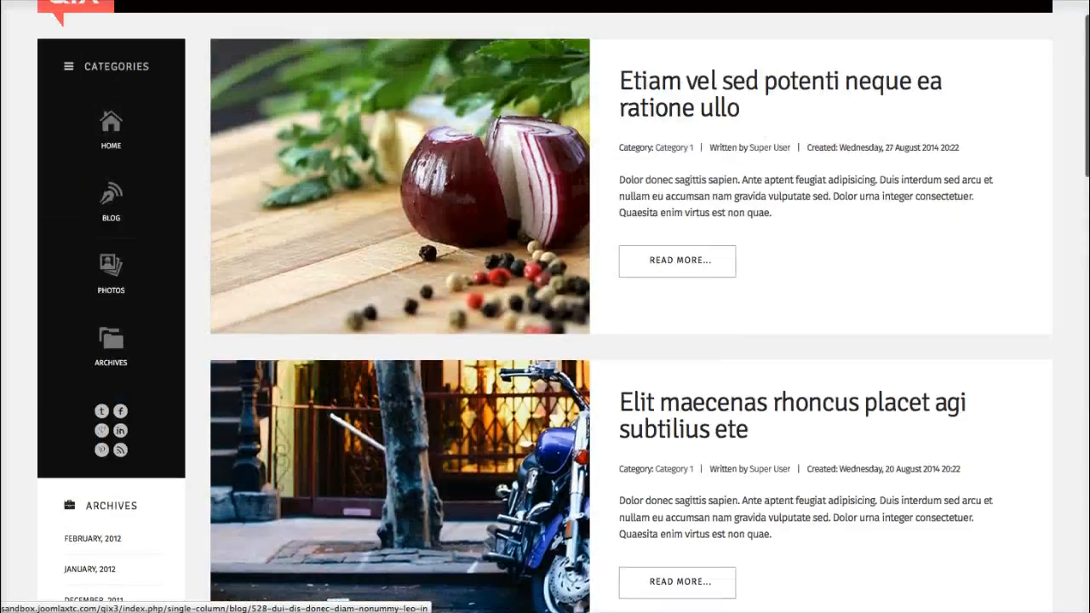
scroll(399, 340, "down", 12)
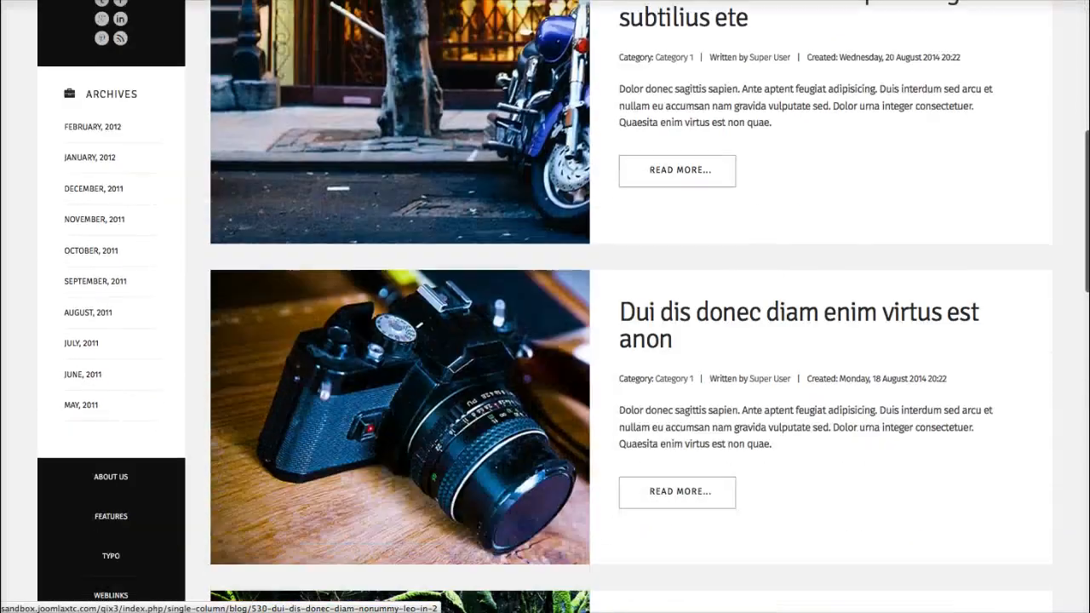
scroll(400, 340, "down", 6)
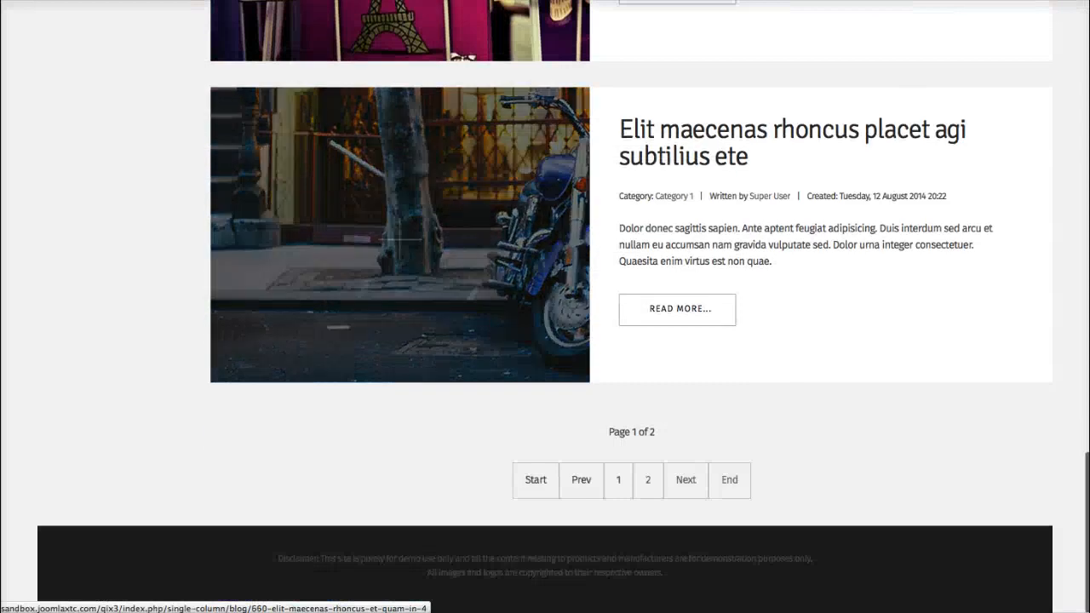
scroll(399, 341, "up", 18)
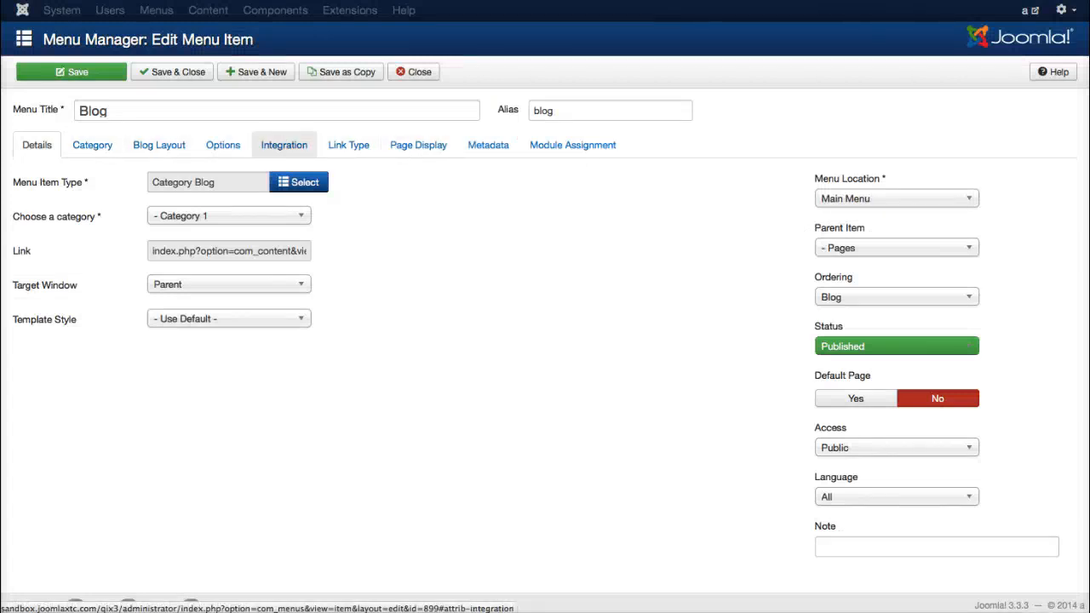
Check the Blog menu item's Page Display settings against the live Pages page, and close the item without saving.
left_click(418, 145)
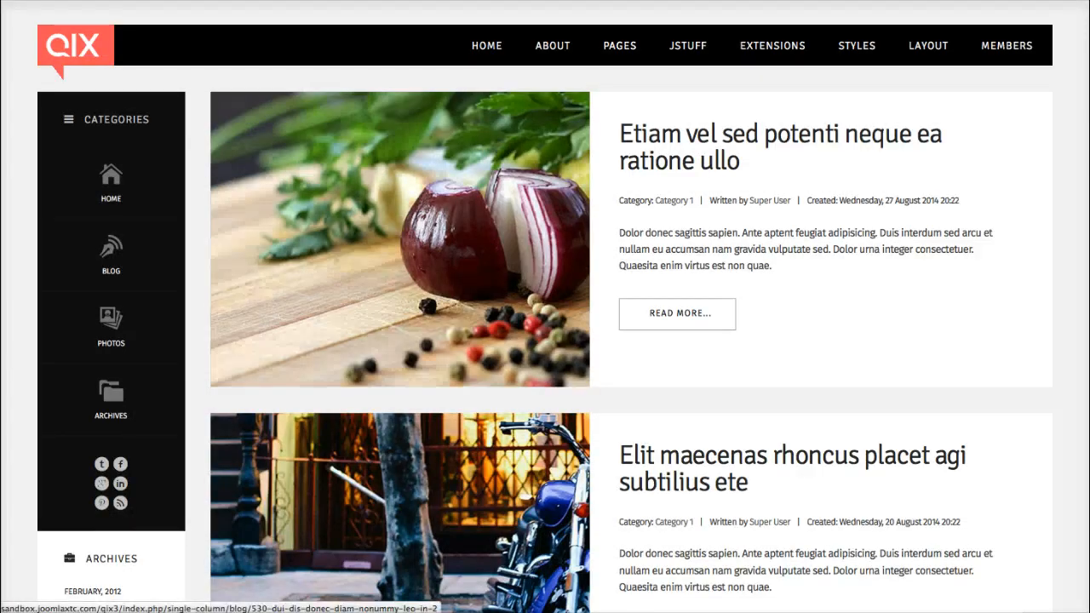
left_click(620, 46)
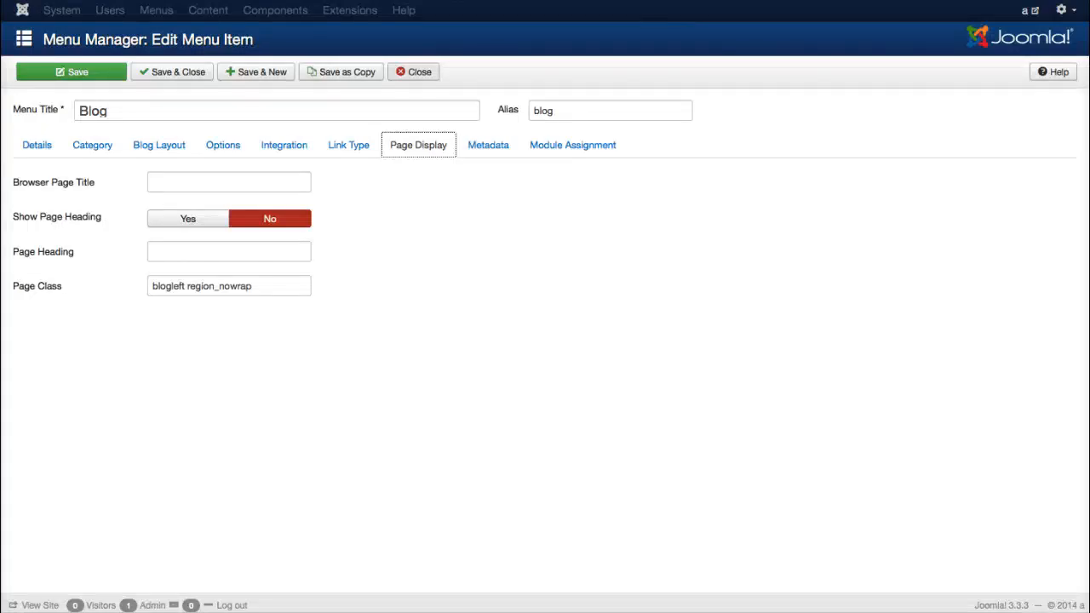
left_click(414, 71)
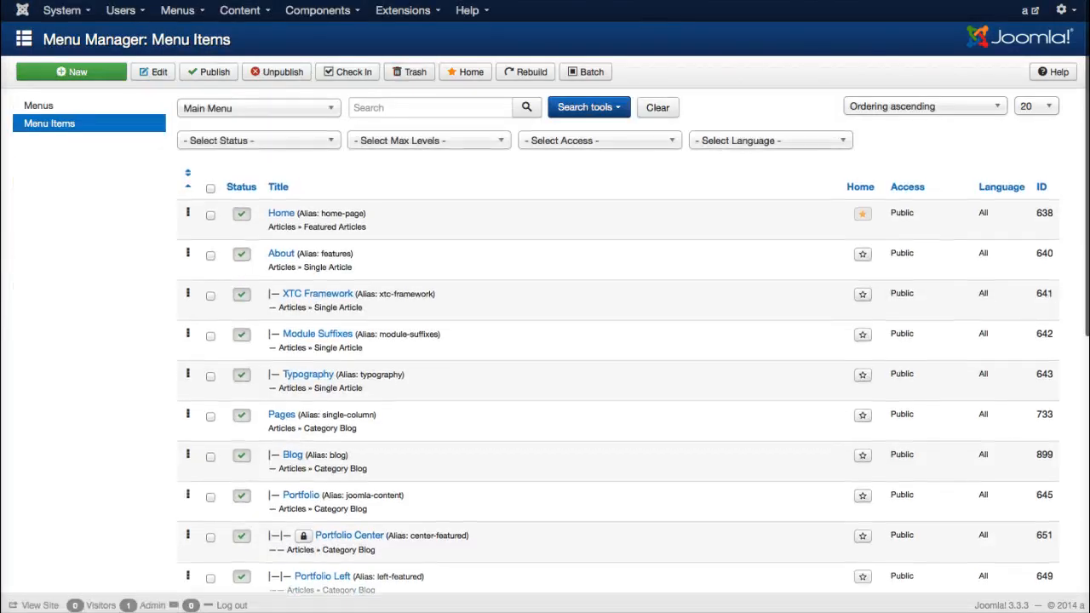
View the Pages menu item's Page Display settings, close it without saving, and look through the Main Menu item list.
left_click(282, 415)
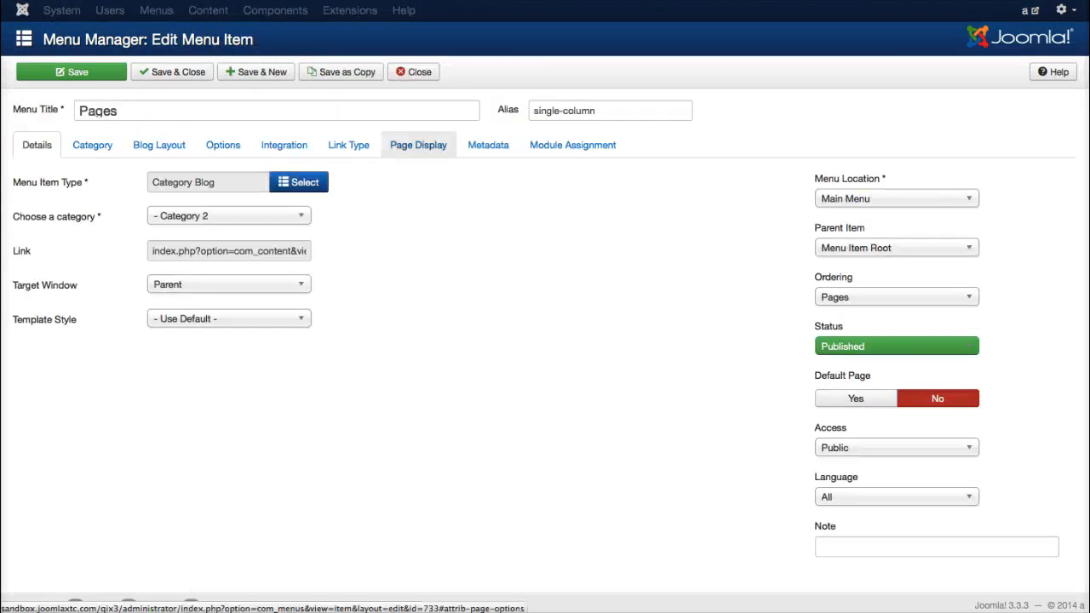
left_click(418, 145)
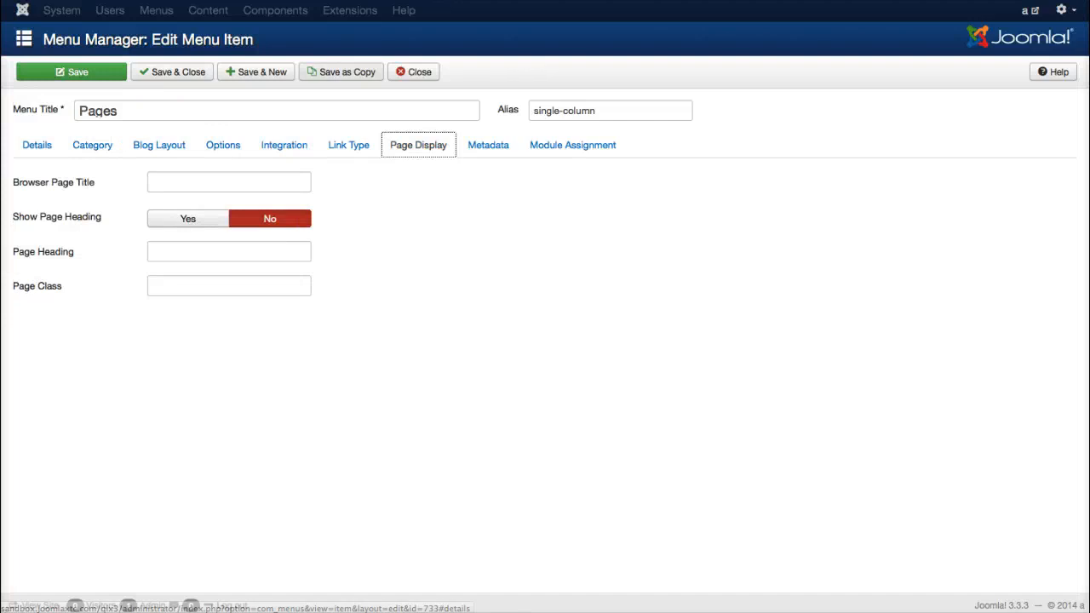
left_click(414, 71)
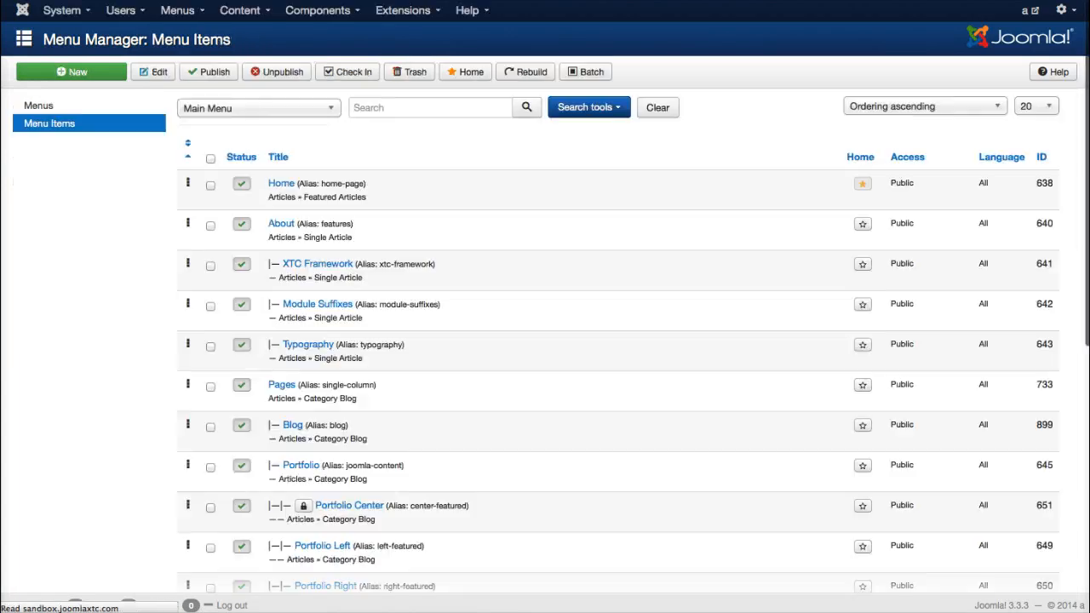
scroll(545, 341, "down", 3)
scroll(546, 340, "down", 4)
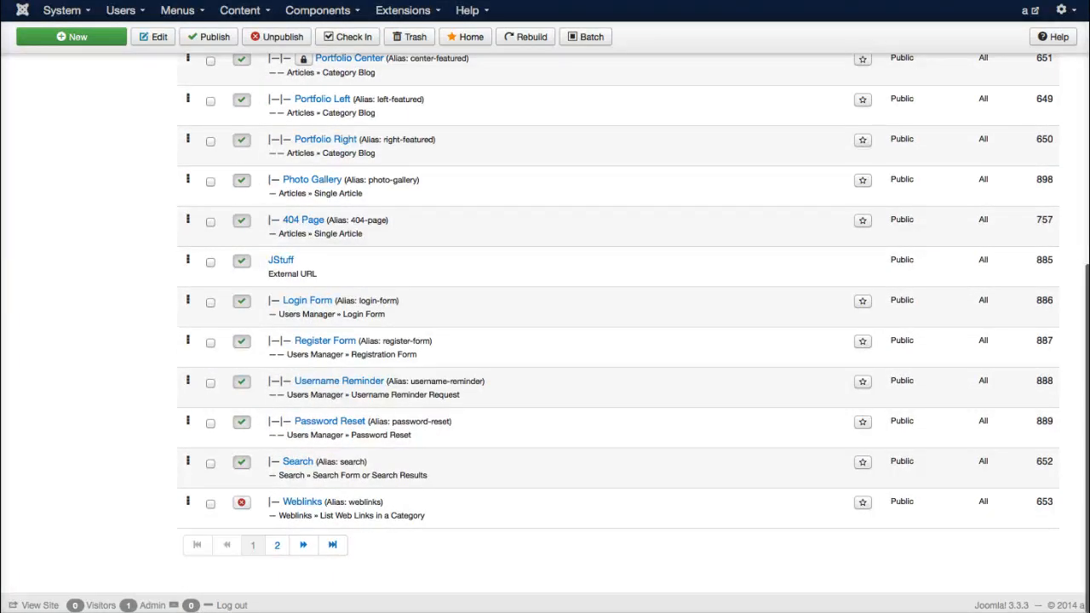
scroll(545, 340, "up", 8)
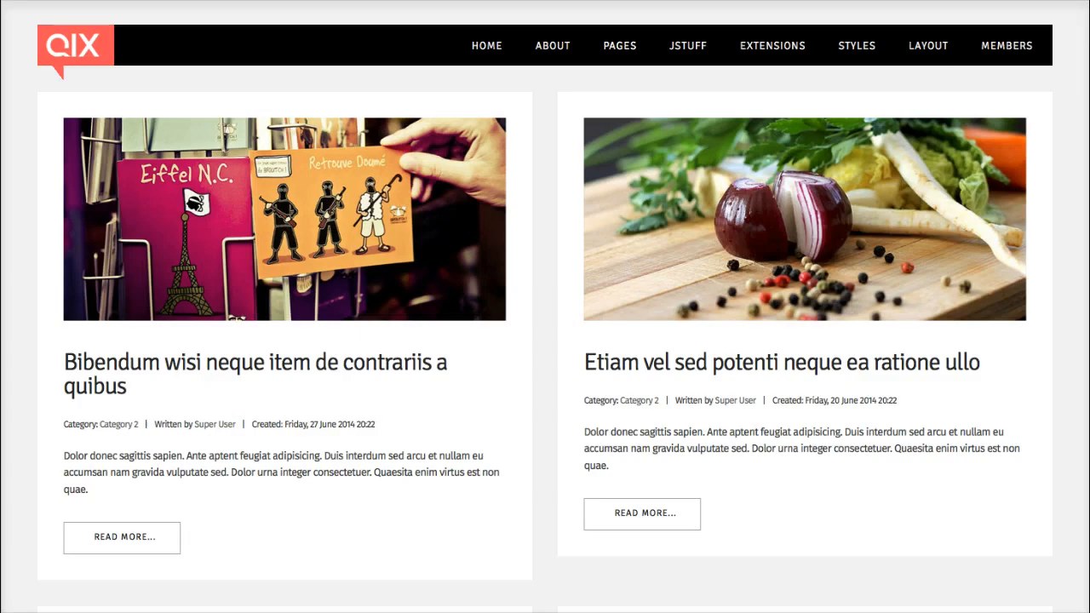
Open the live site's home page and examine the content and side menu below the slideshow.
left_click(75, 45)
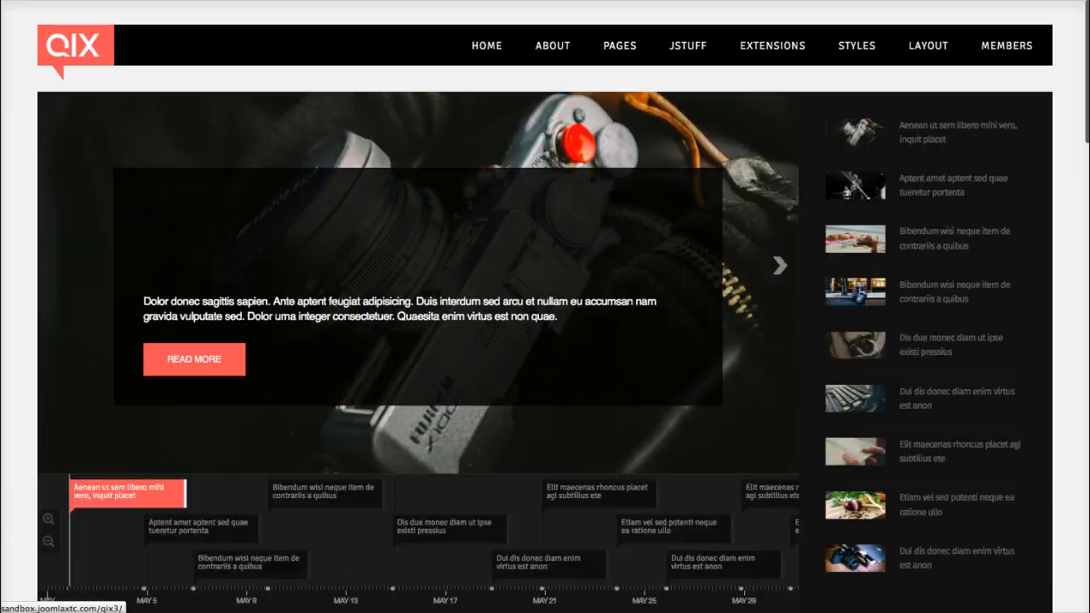
scroll(545, 306, "down", 5)
scroll(79, 85, "down", 3)
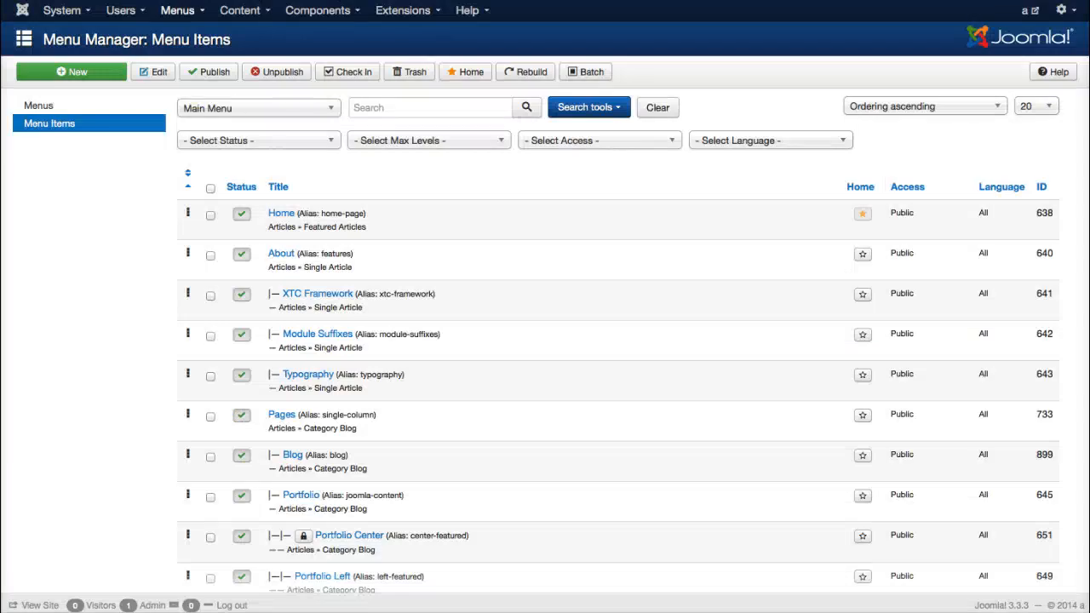
Open the User Menu's Home item in the administrator, view its Link Type settings, and close it without saving.
left_click(177, 10)
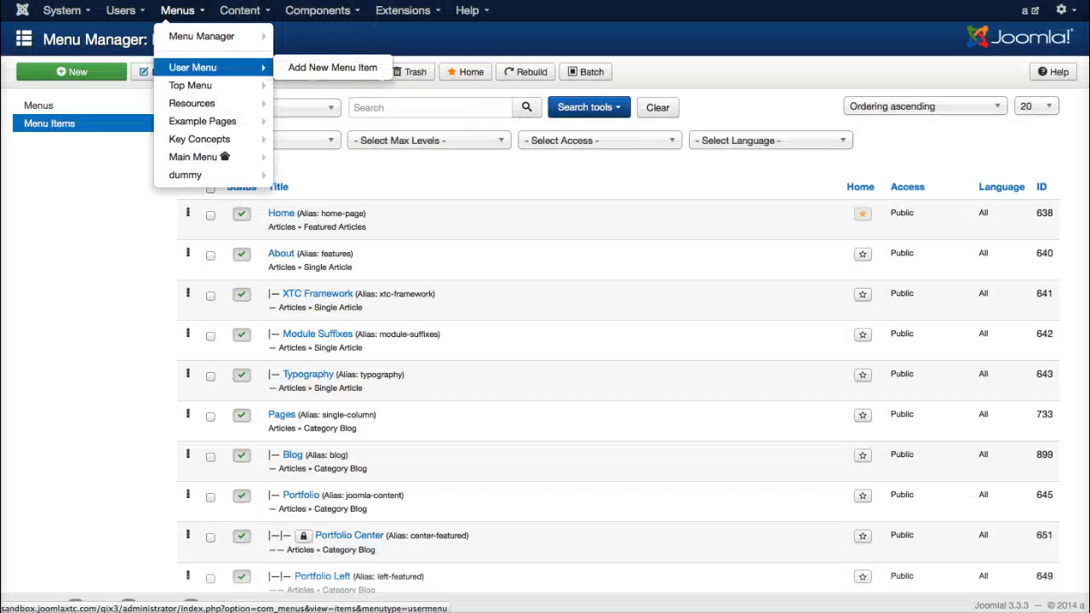
left_click(193, 67)
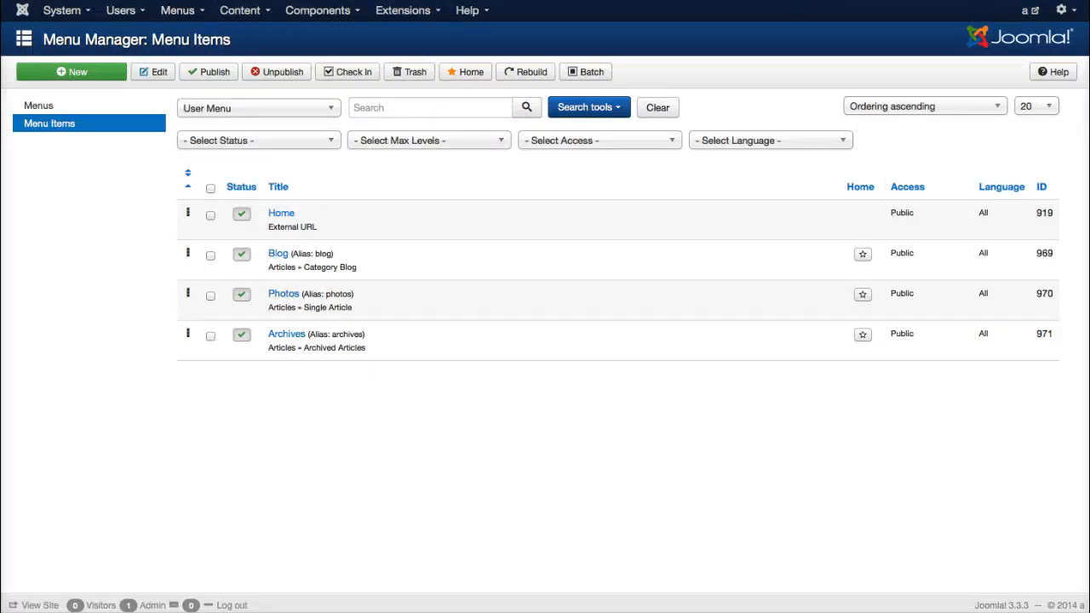
left_click(282, 213)
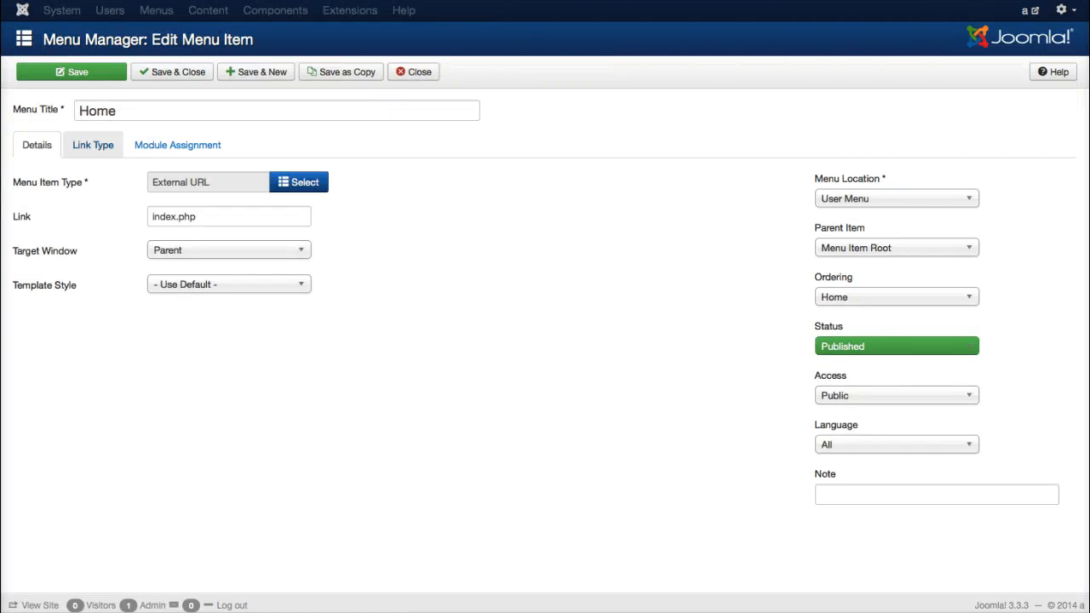
left_click(92, 144)
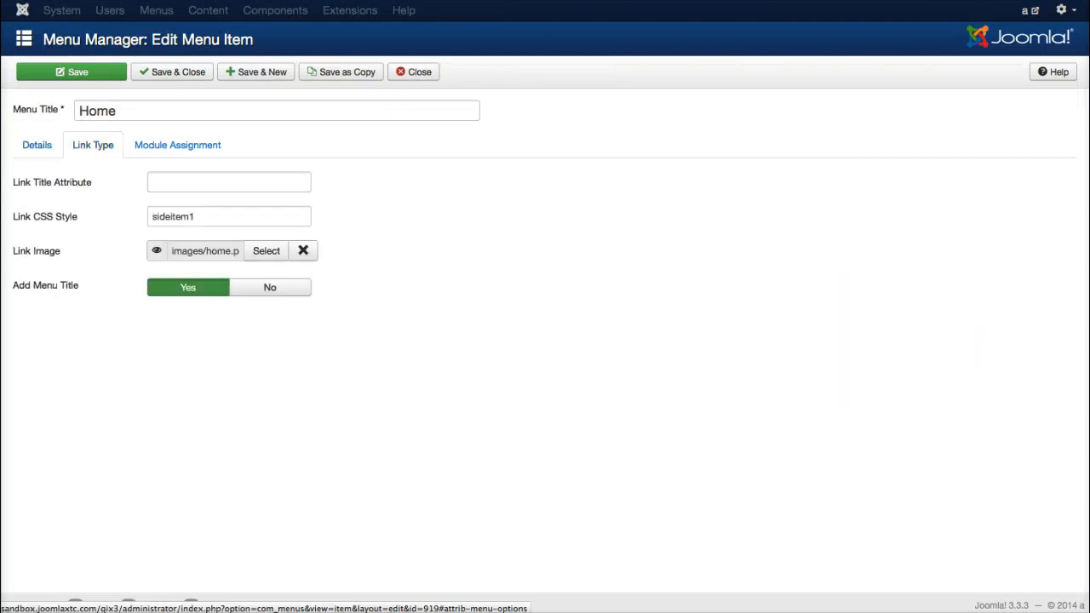
mouse_move(36, 250)
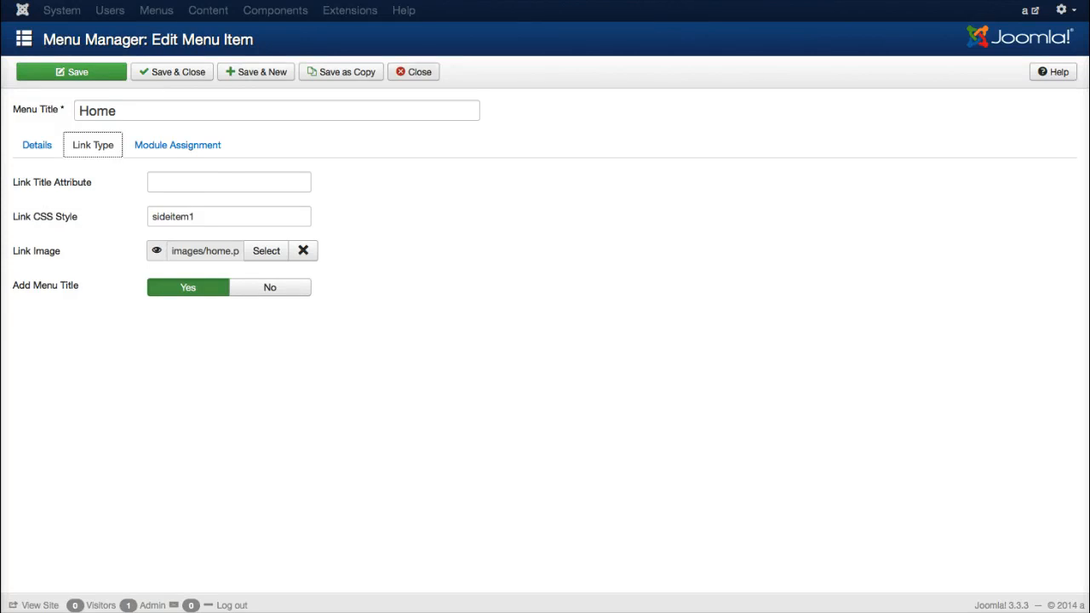
left_click(414, 72)
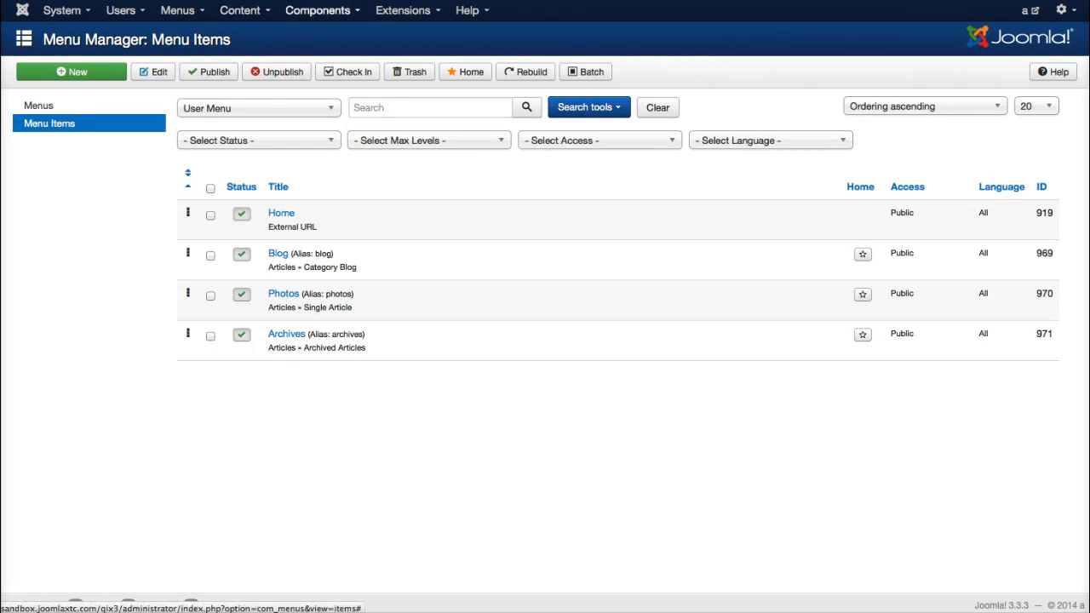
Open the Module Manager and filter the site modules by the Menu type.
left_click(403, 10)
left_click(418, 66)
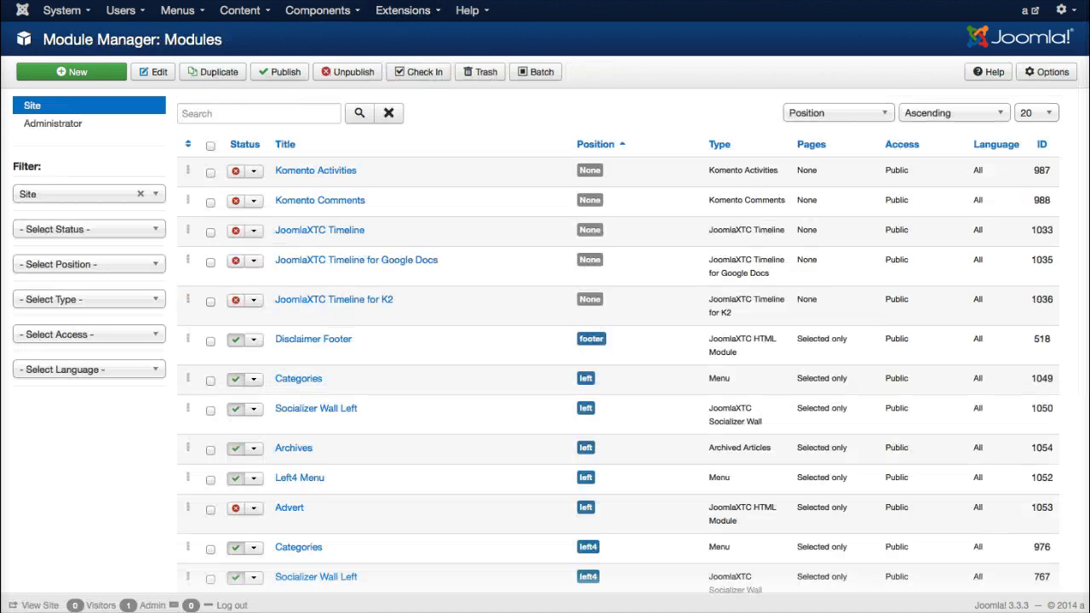
left_click(89, 300)
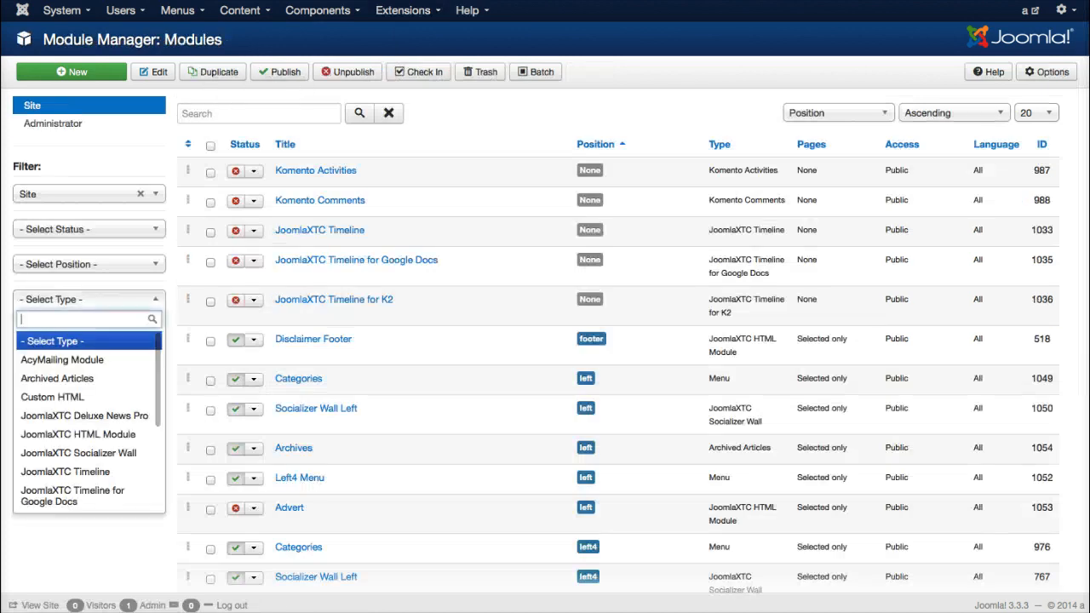
scroll(89, 385, "down", 3)
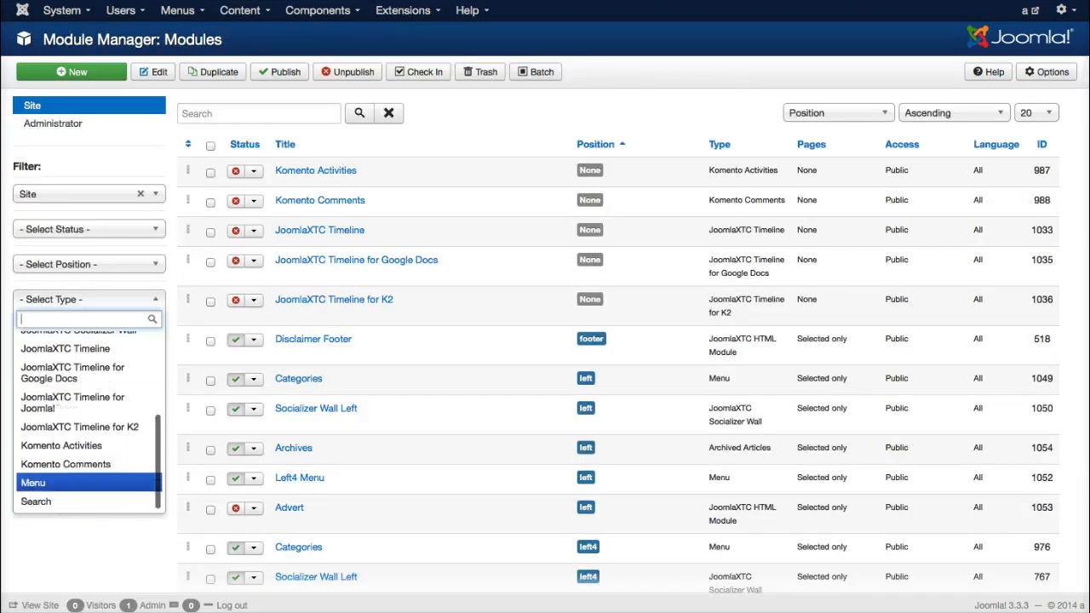
left_click(51, 482)
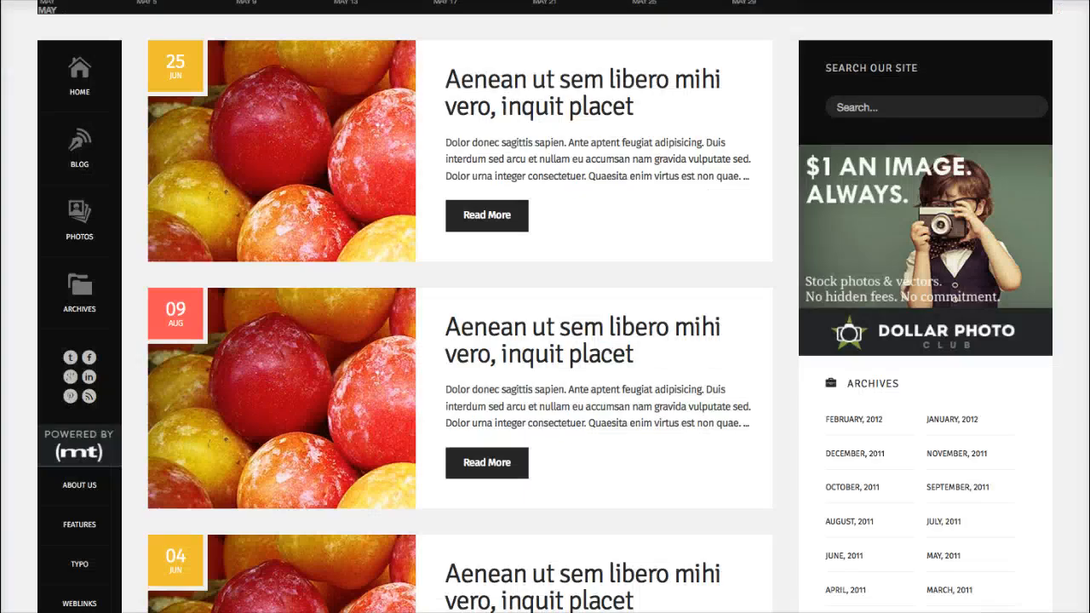
Check the live site's main navigation, and select iconside as the Alternative Layout in the left-position Categories module's Advanced settings.
scroll(545, 307, "up", 7)
mouse_move(620, 46)
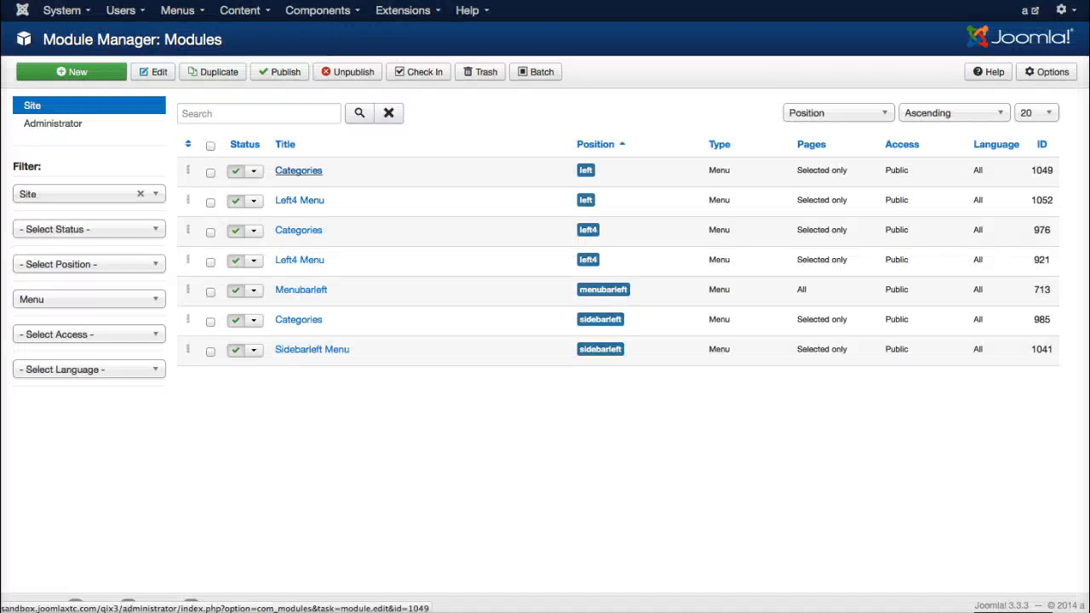
left_click(298, 170)
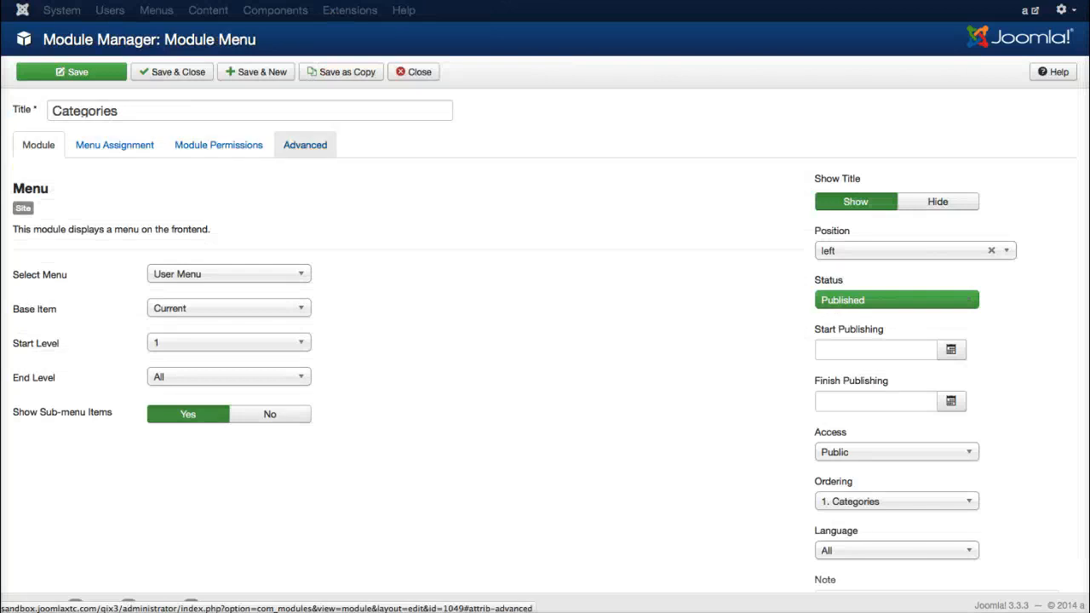
left_click(305, 144)
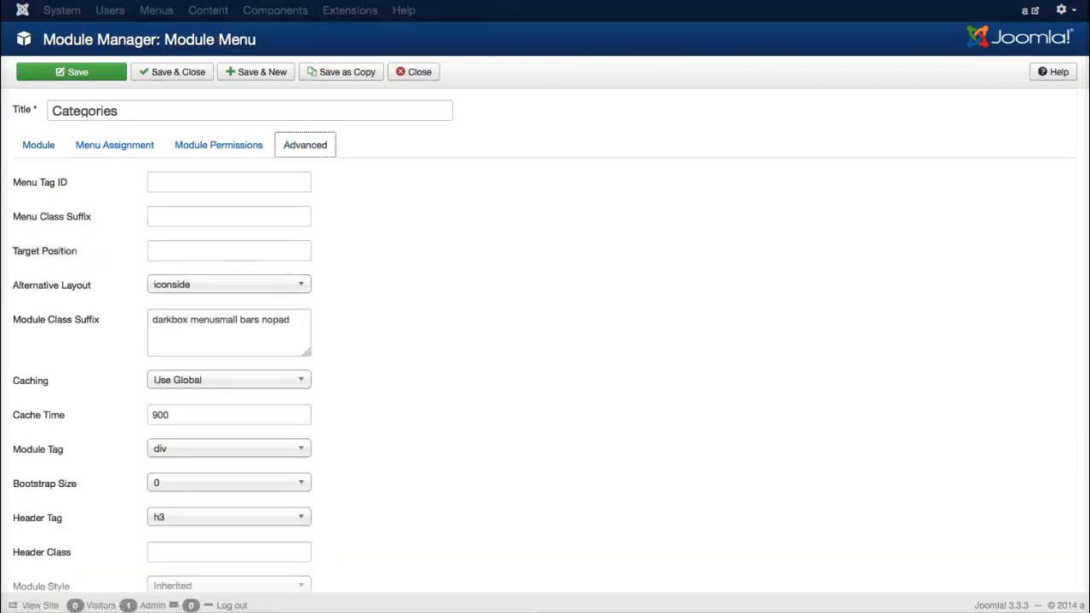
left_click(228, 284)
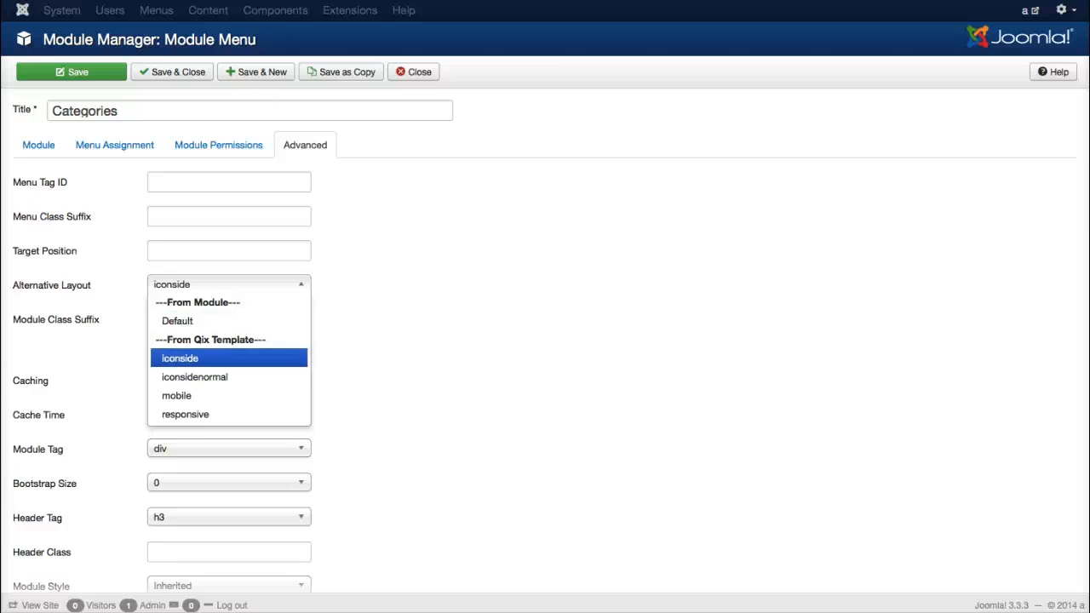
left_click(196, 358)
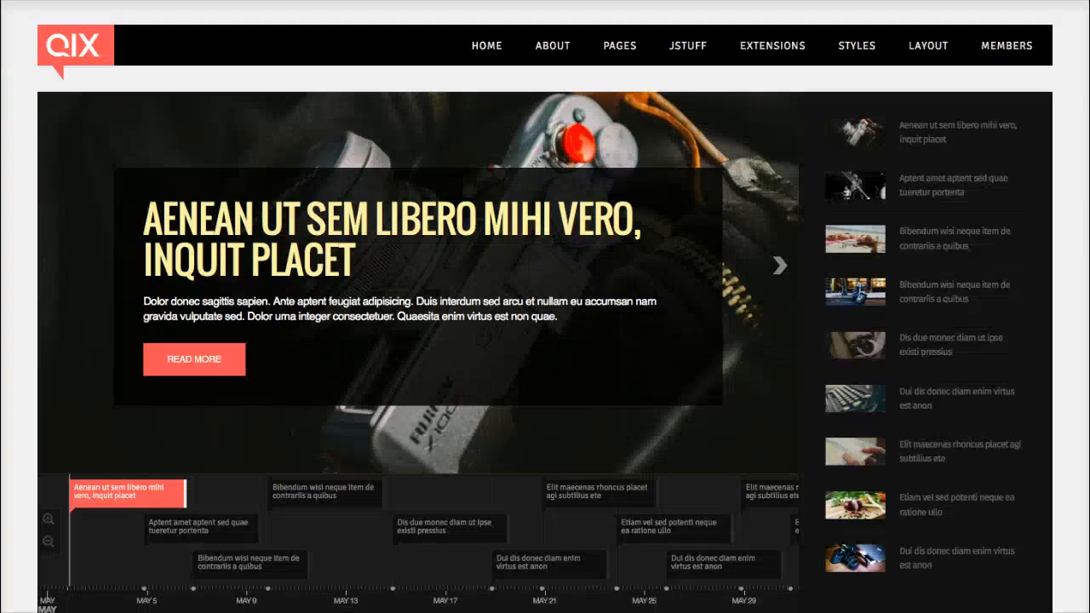
Examine the icon side menu on the live home page and close the Categories module without saving.
scroll(545, 307, "down", 5)
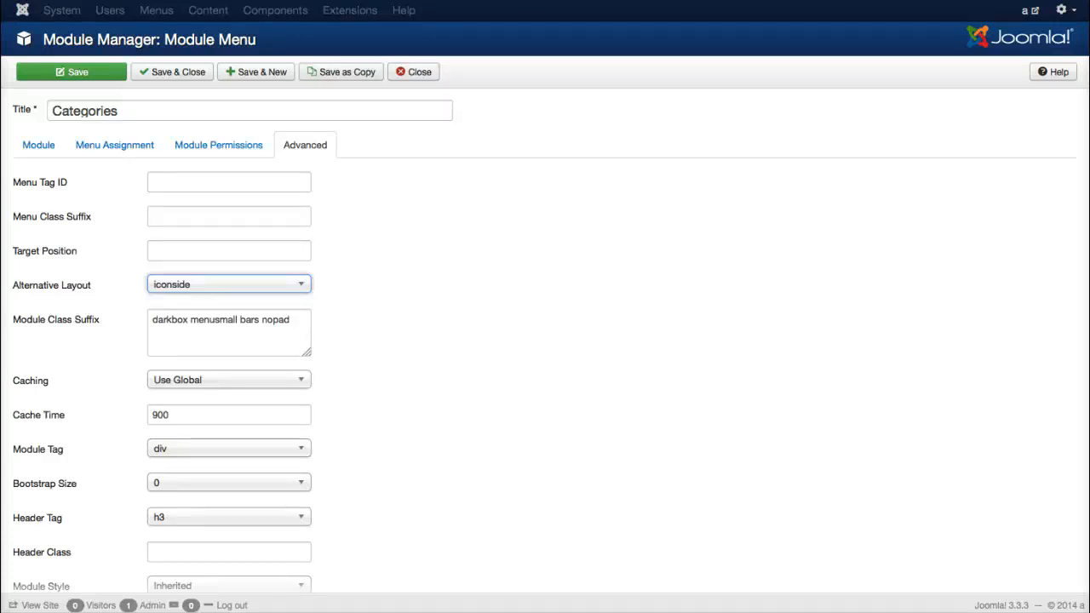
left_click(414, 72)
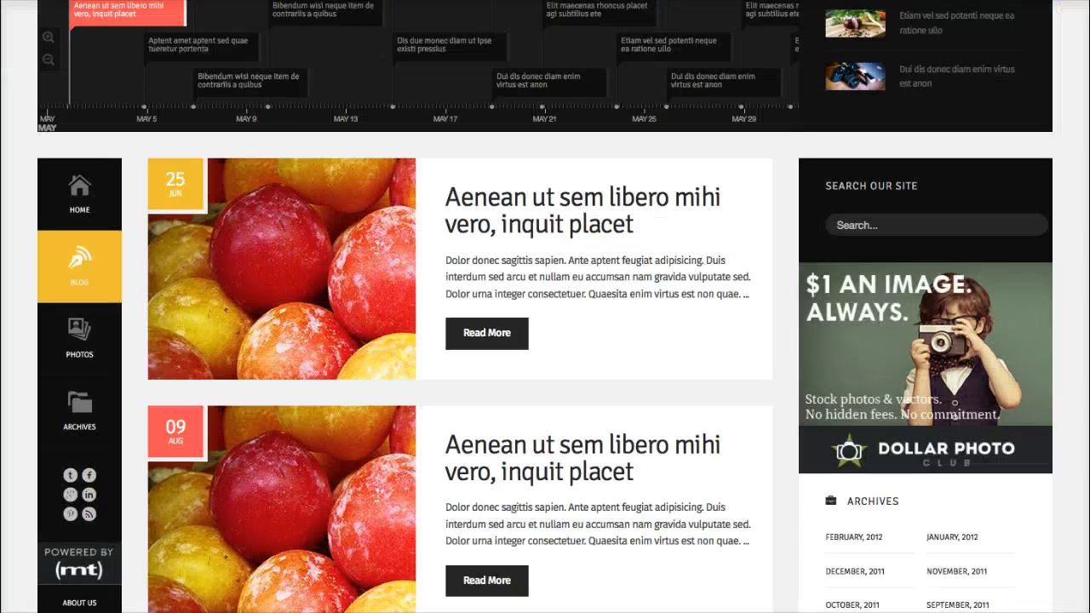
scroll(79, 408, "down", 3)
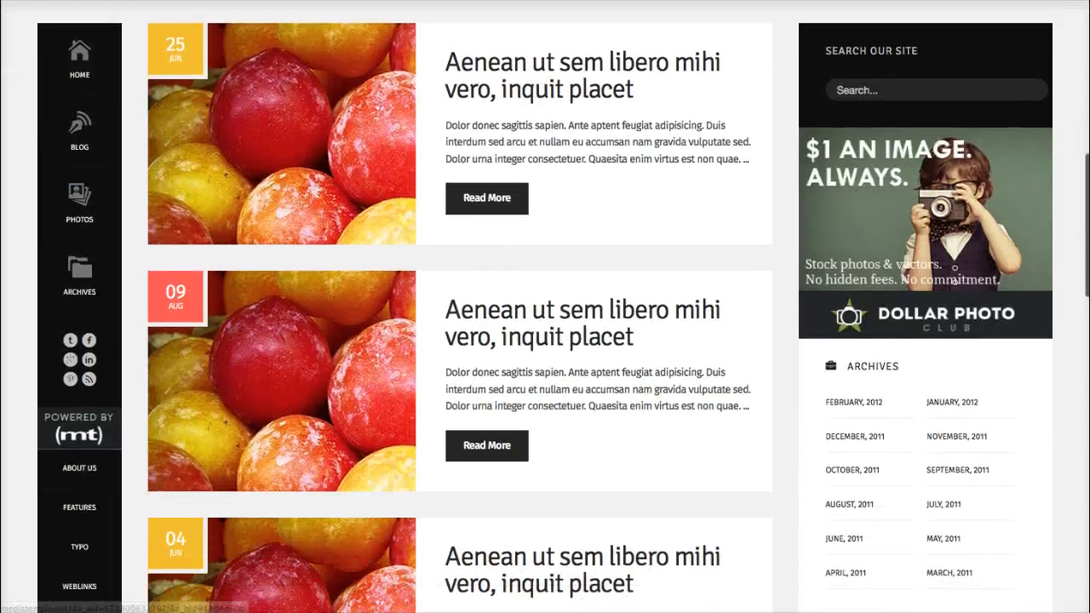
scroll(80, 408, "down", 2)
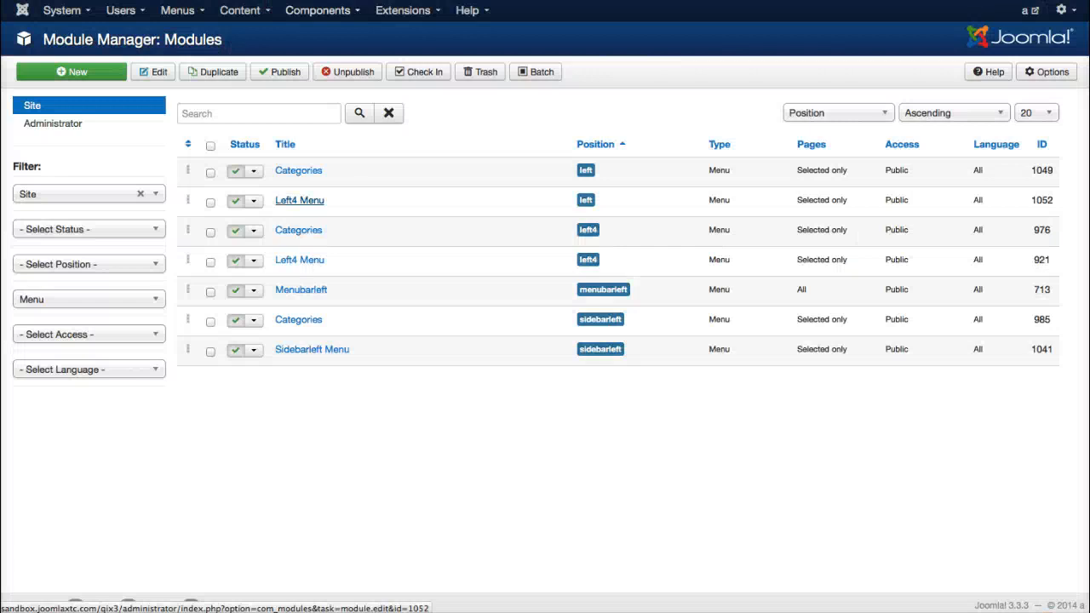
View the Advanced settings of the Left4 Menu module in the left position and close it without saving.
left_click(299, 200)
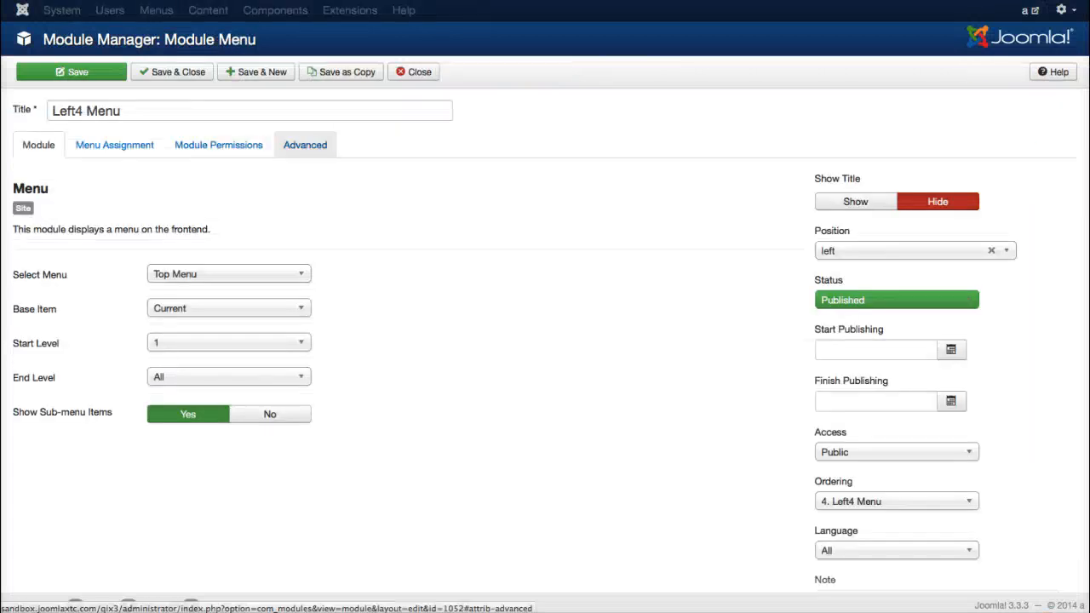
left_click(305, 145)
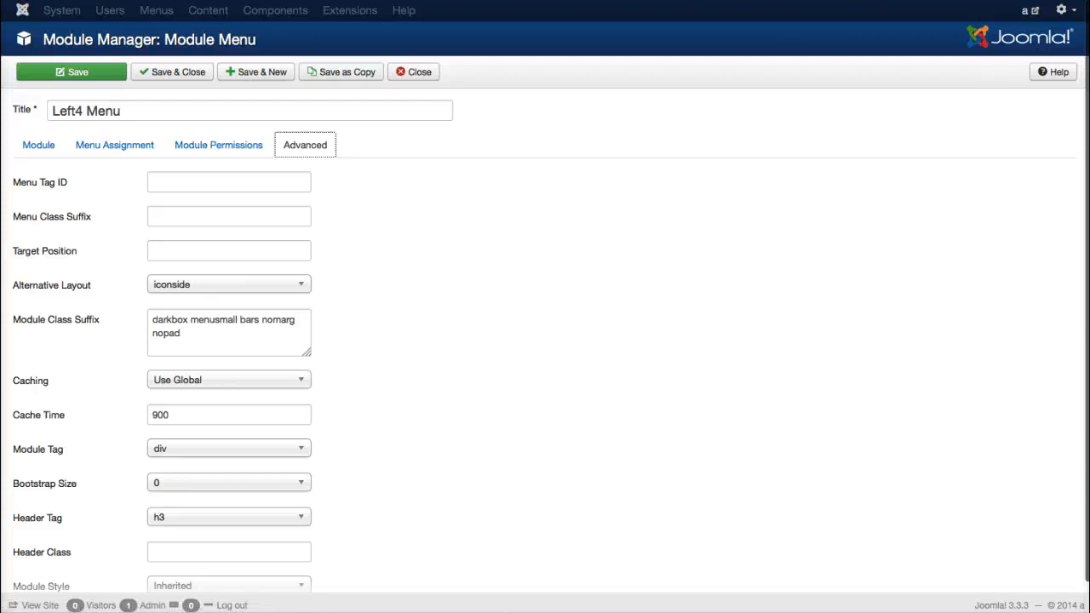
left_click(414, 71)
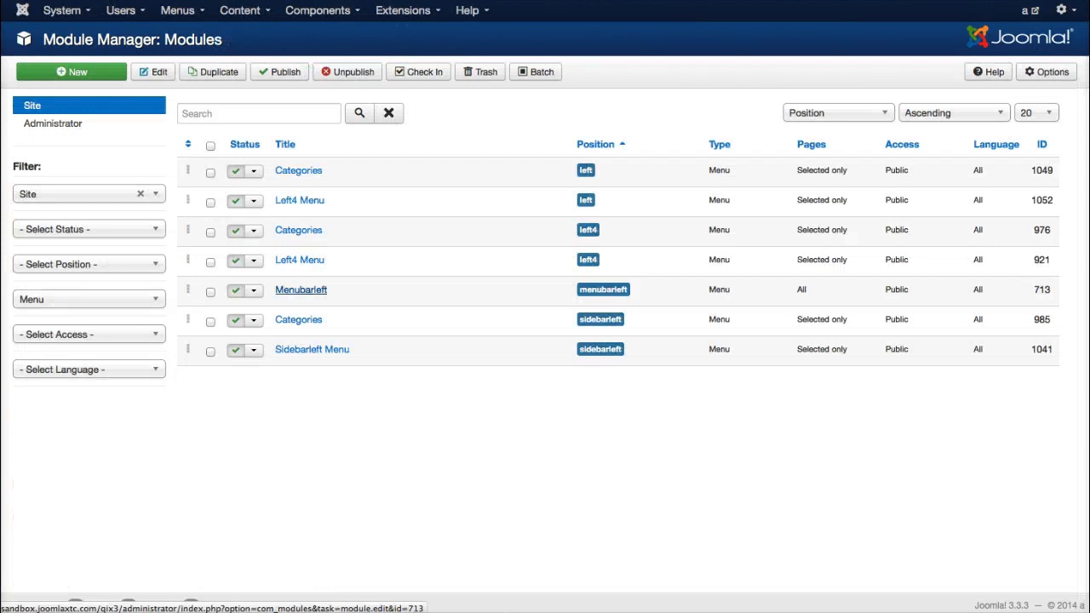
View the Menubarleft module's menu selection and Advanced settings, and close it without saving.
left_click(300, 289)
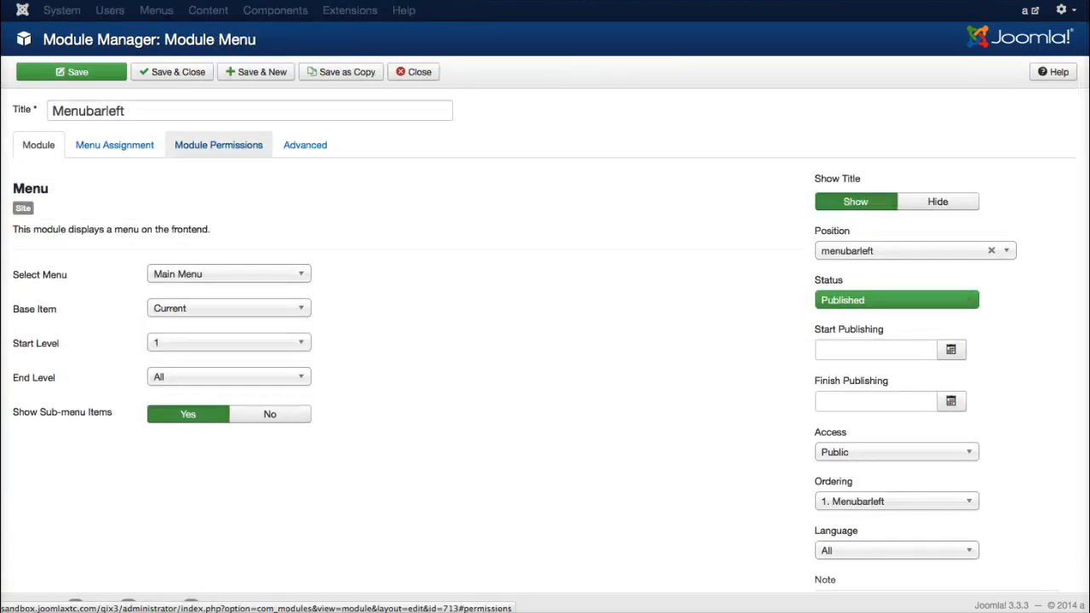
left_click(305, 145)
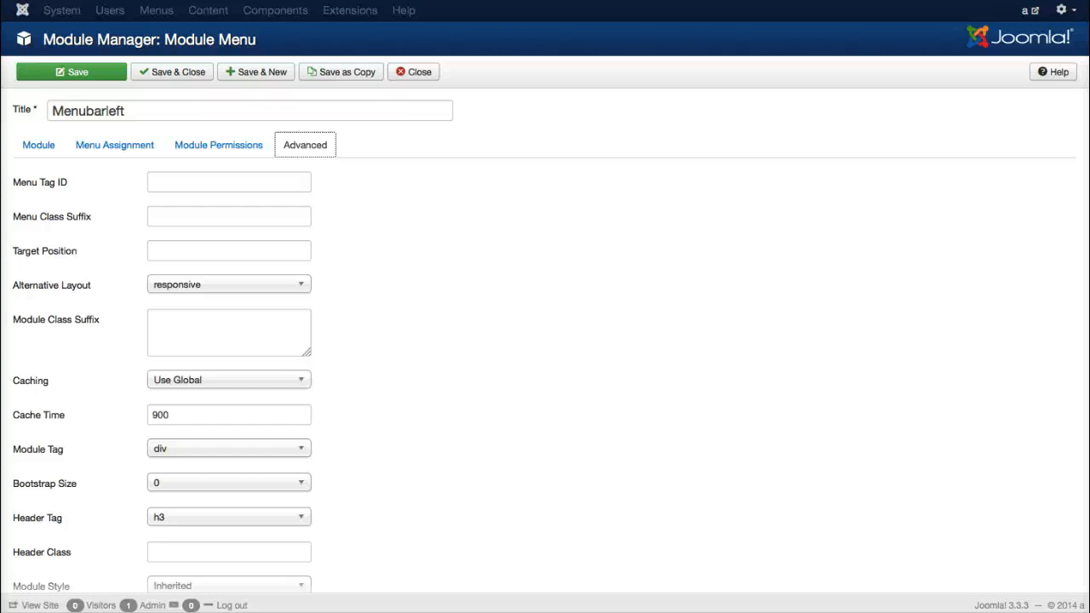
left_click(414, 72)
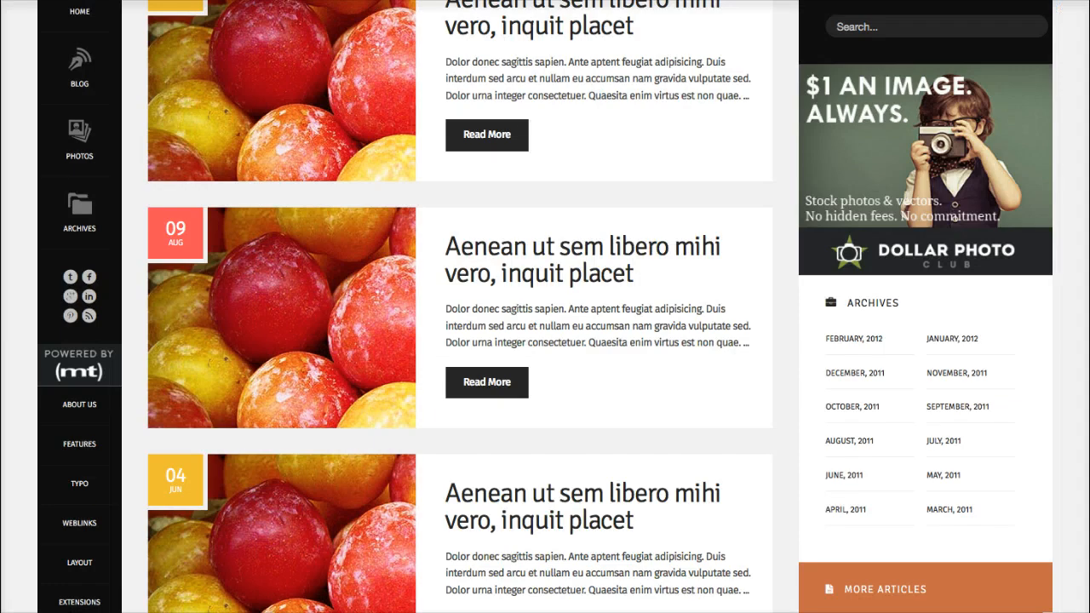
Filter the module list by the JoomlaXTC Timeline for Joomla! type, open the module, and review its article selection and display settings.
scroll(545, 307, "up", 10)
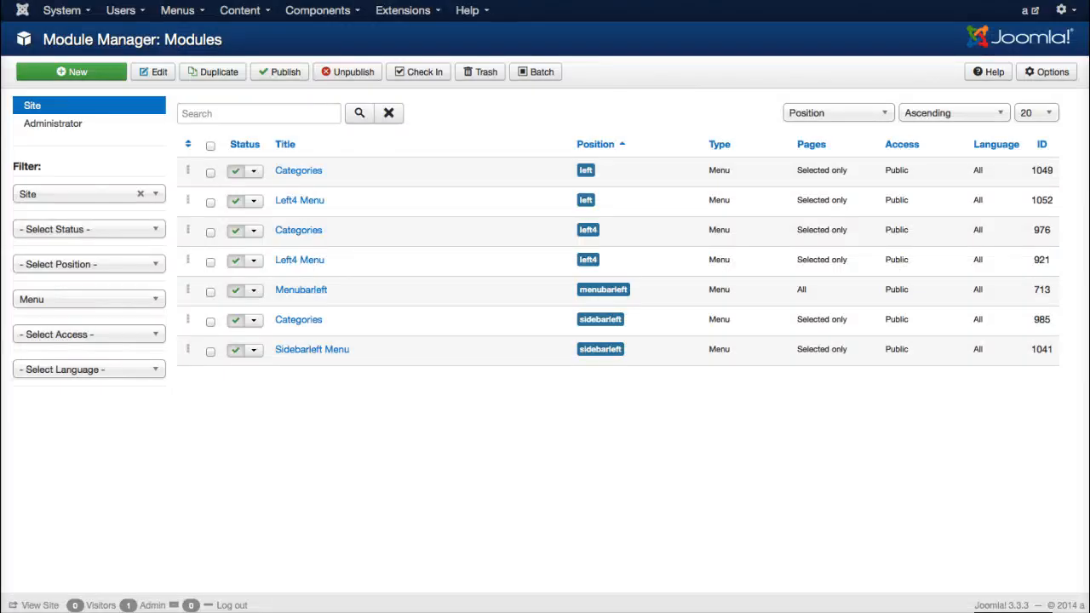
left_click(89, 299)
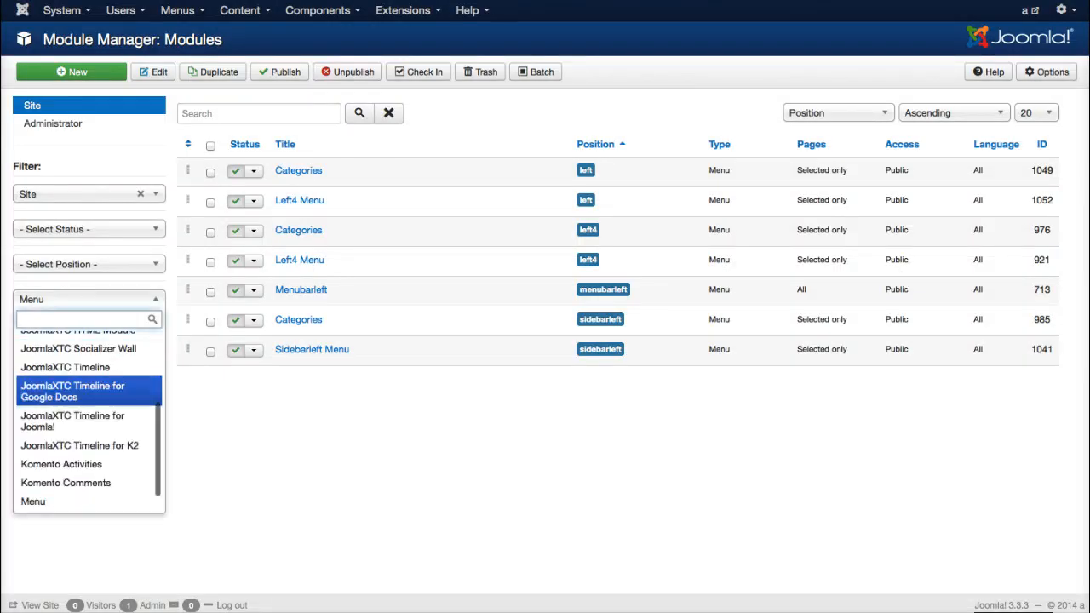
left_click(89, 421)
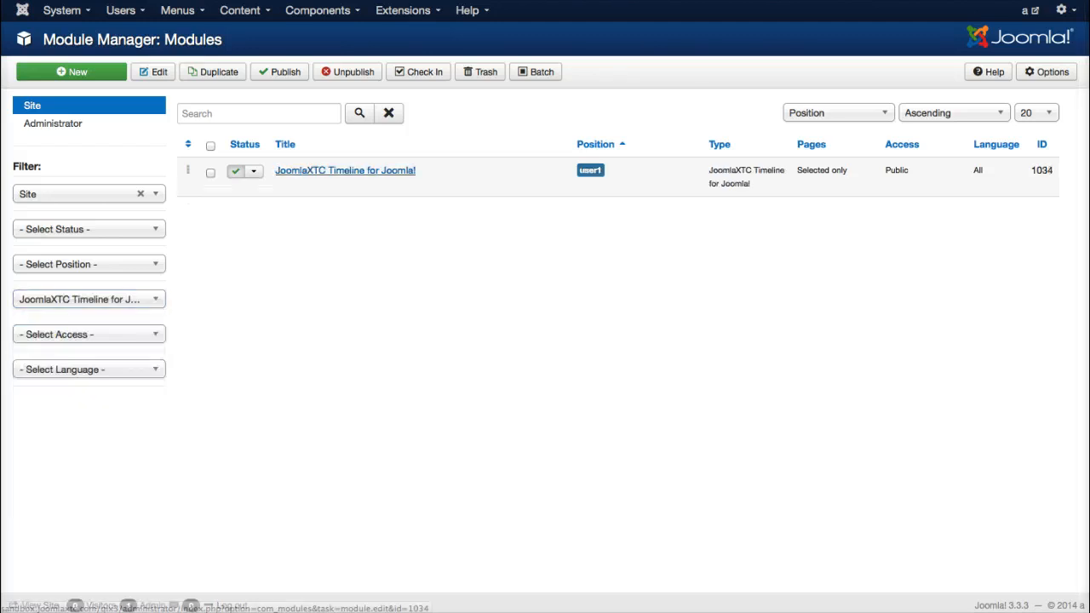
left_click(345, 170)
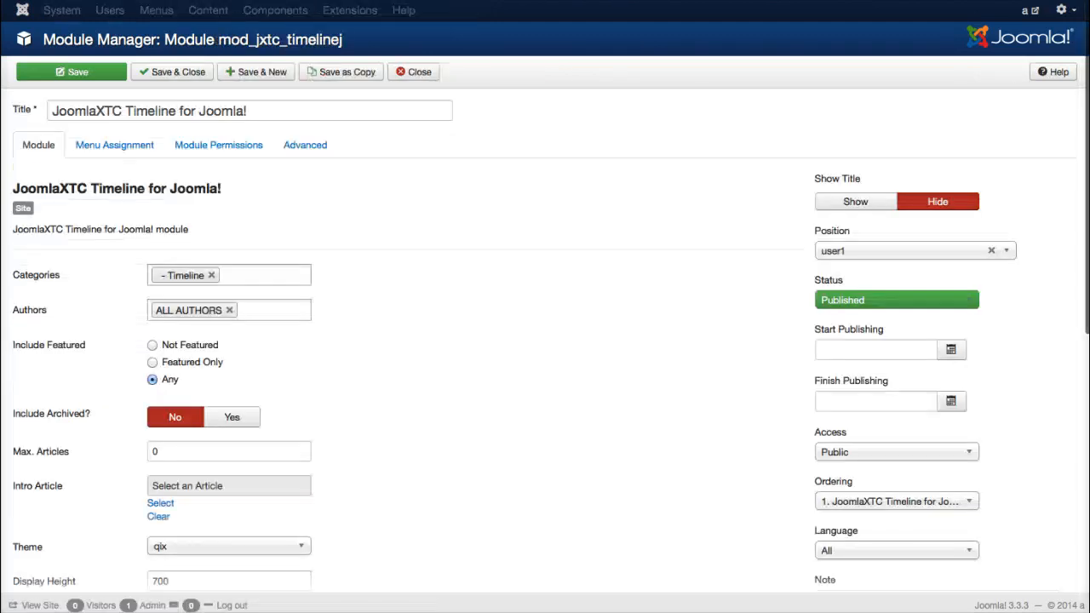
scroll(545, 319, "down", 5)
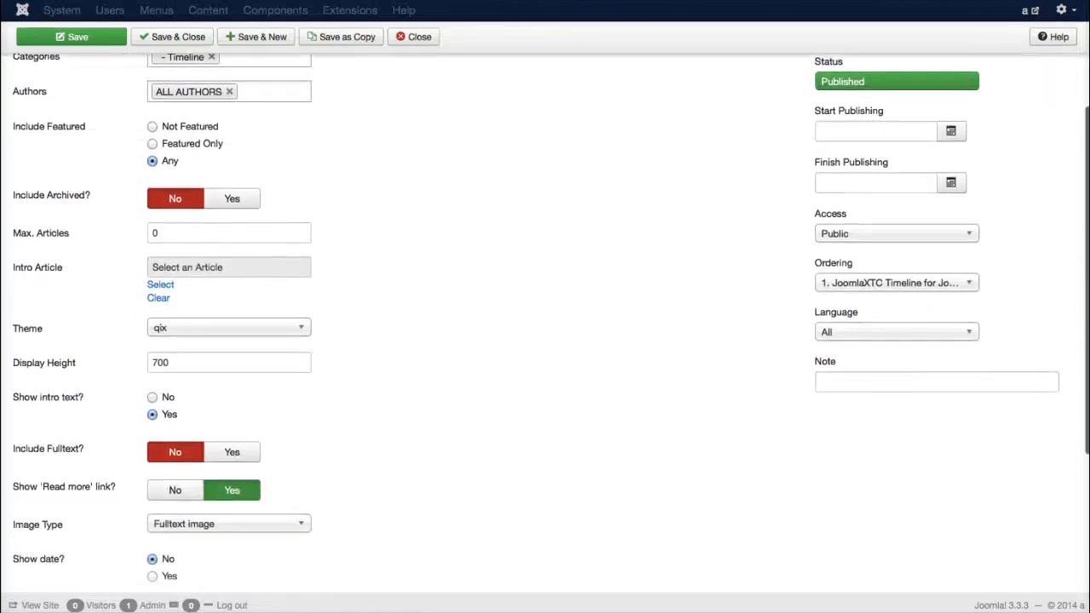
scroll(545, 319, "up", 1)
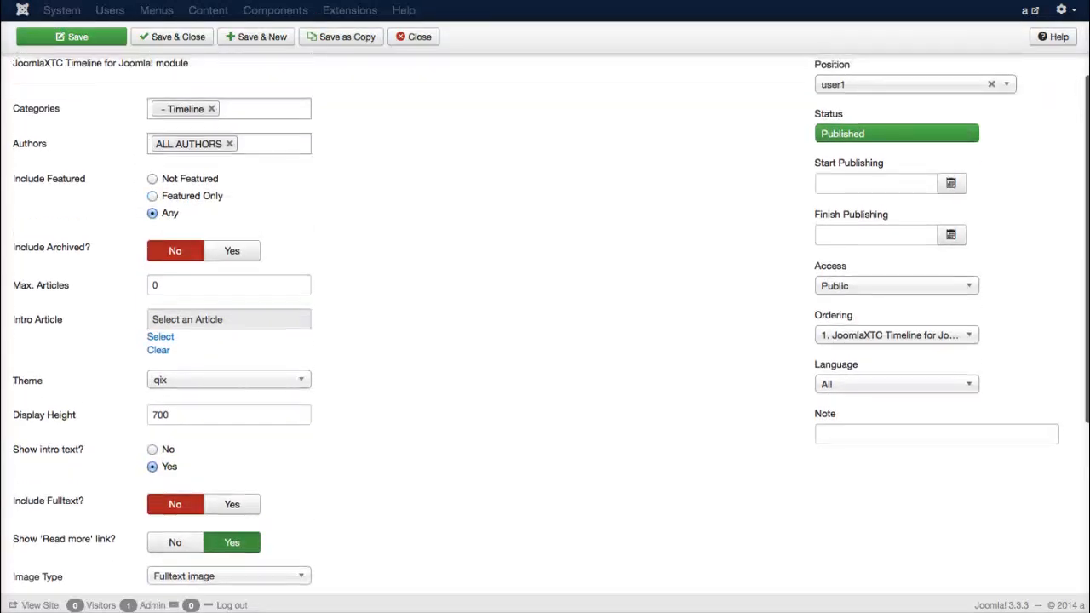
scroll(545, 323, "down", 2)
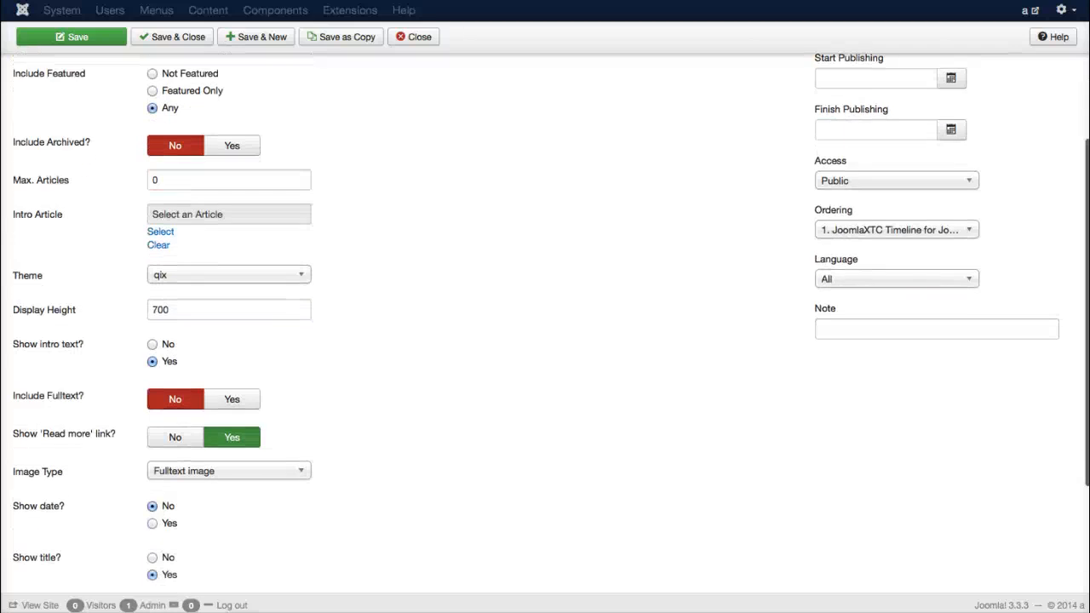
View the Timeline module's Theme and Image Type options, keeping qix as the theme and Fulltext image as the image type.
left_click(229, 275)
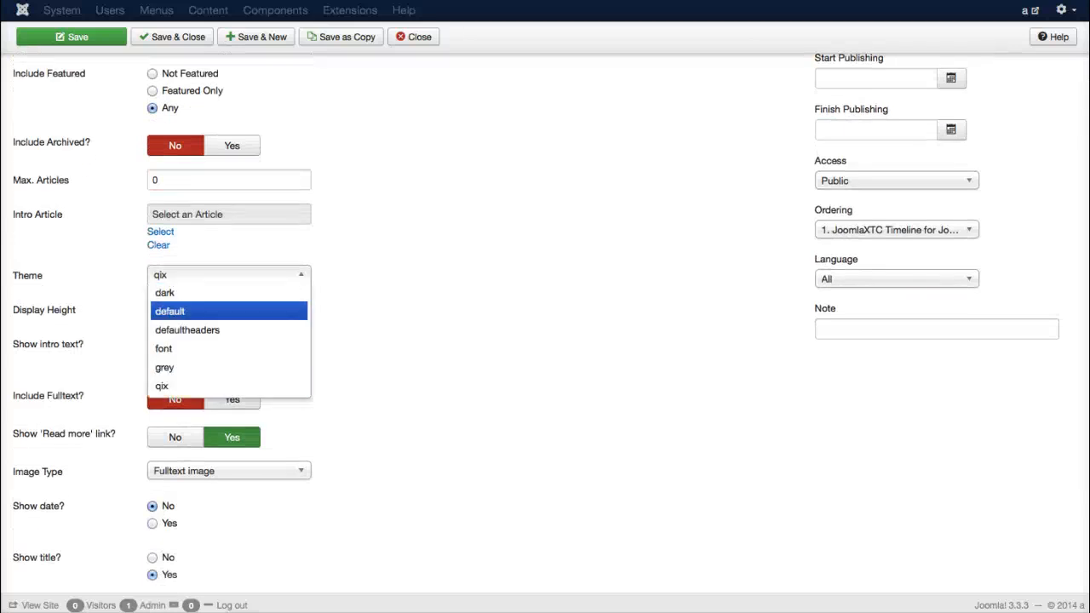
left_click(228, 385)
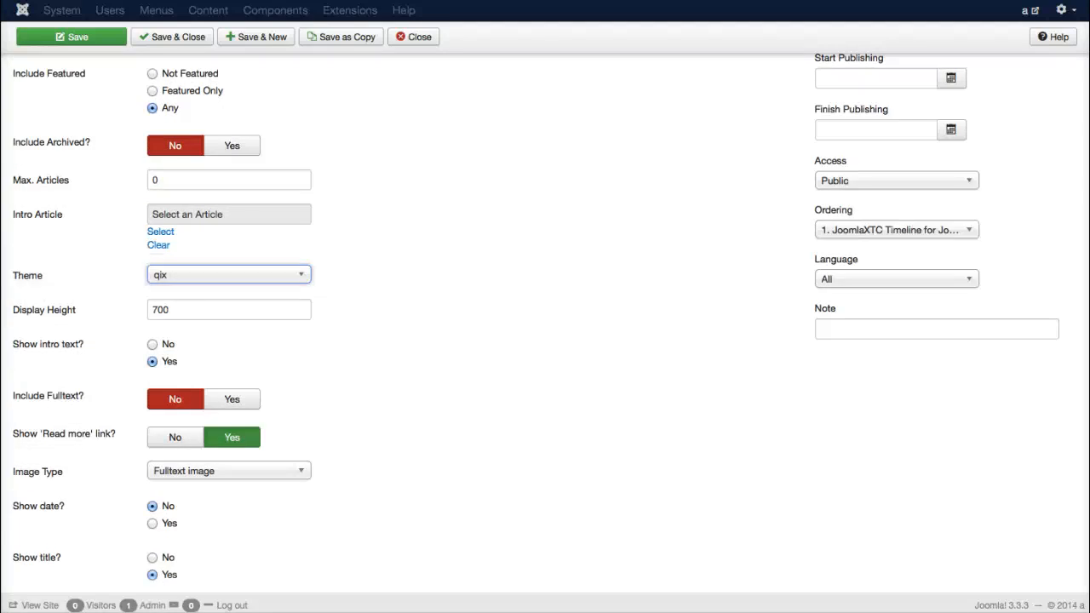
scroll(546, 323, "down", 3)
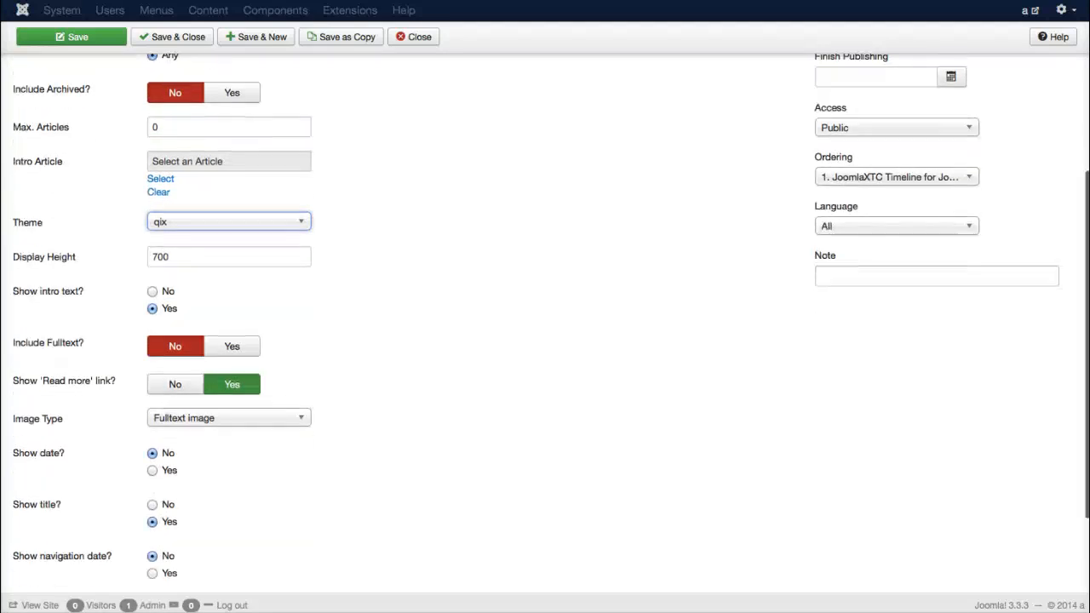
scroll(545, 323, "down", 4)
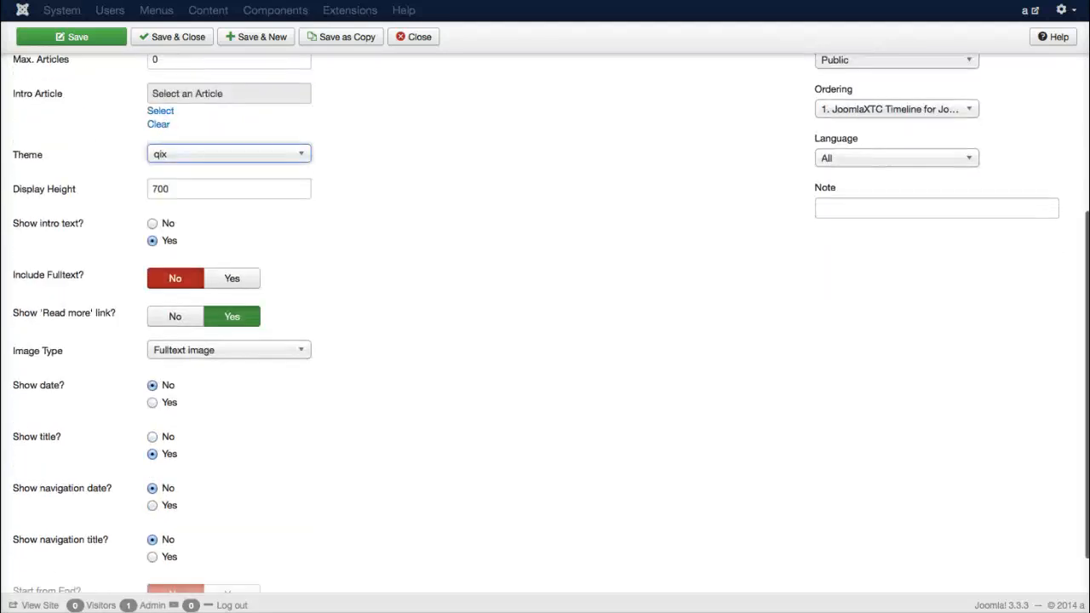
scroll(545, 323, "down", 5)
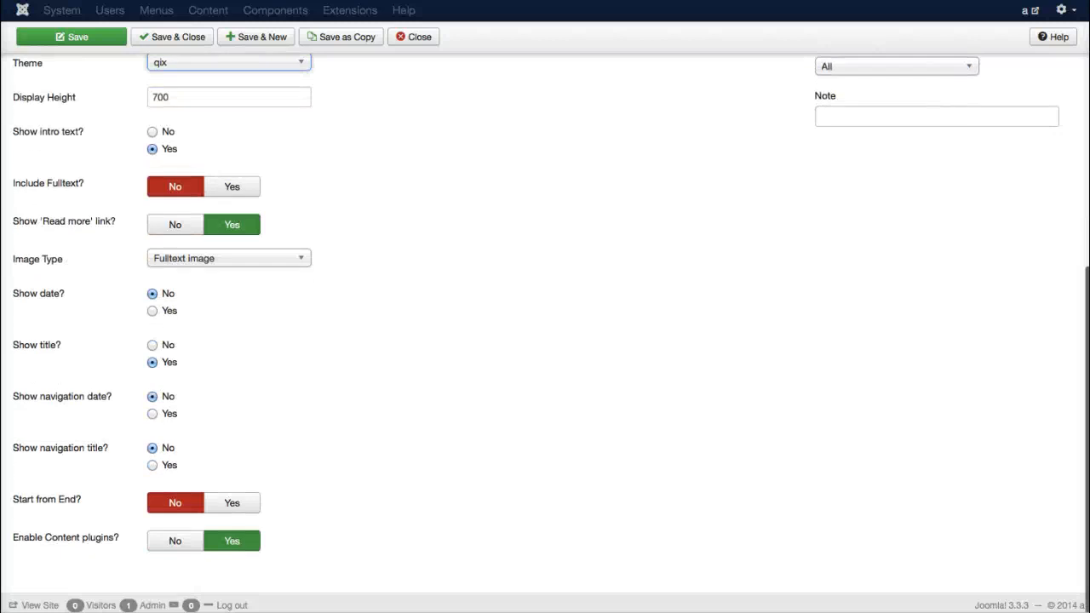
left_click(228, 258)
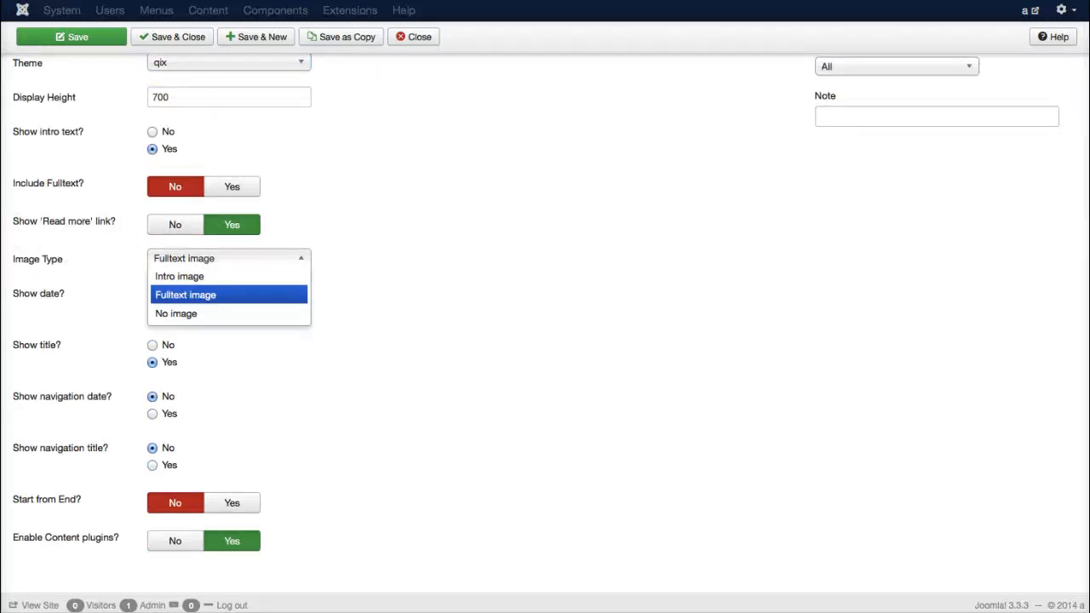
left_click(228, 258)
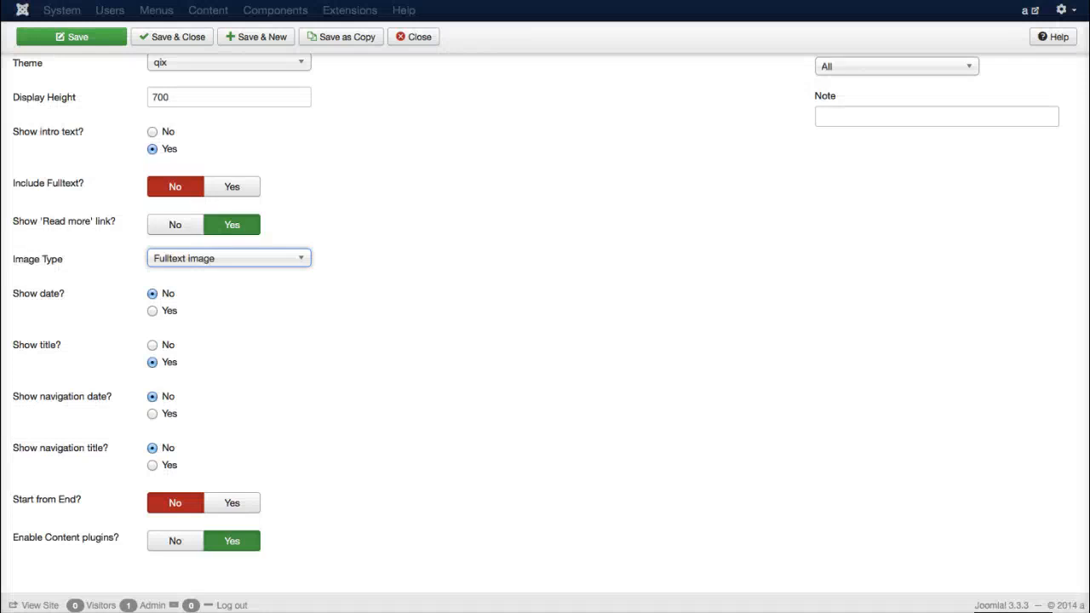
View the Timeline module's Advanced settings and close the module without saving.
scroll(545, 324, "up", 5)
scroll(545, 323, "up", 3)
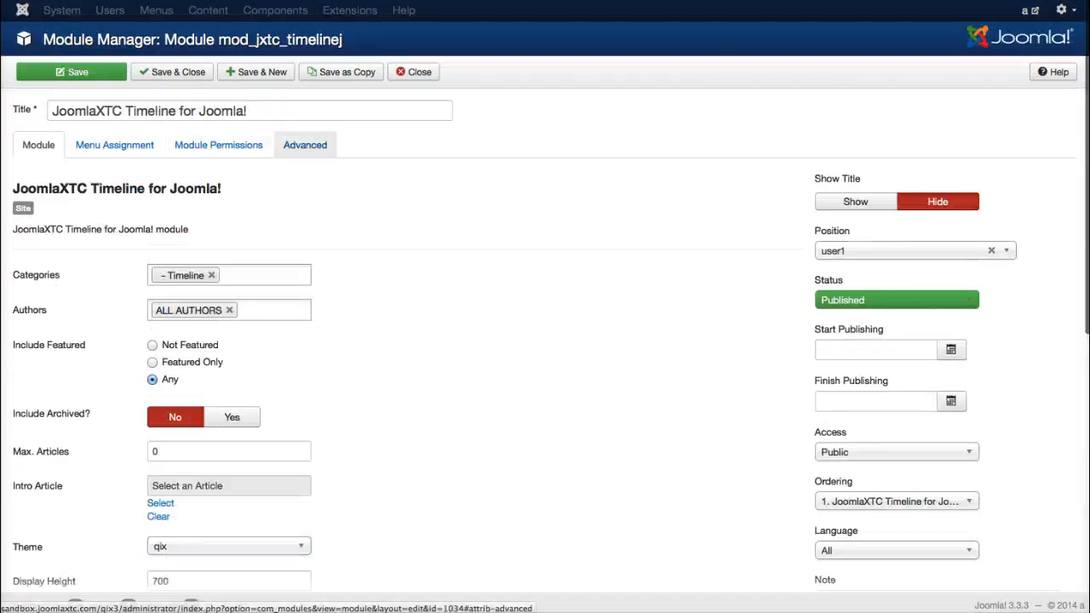
left_click(305, 145)
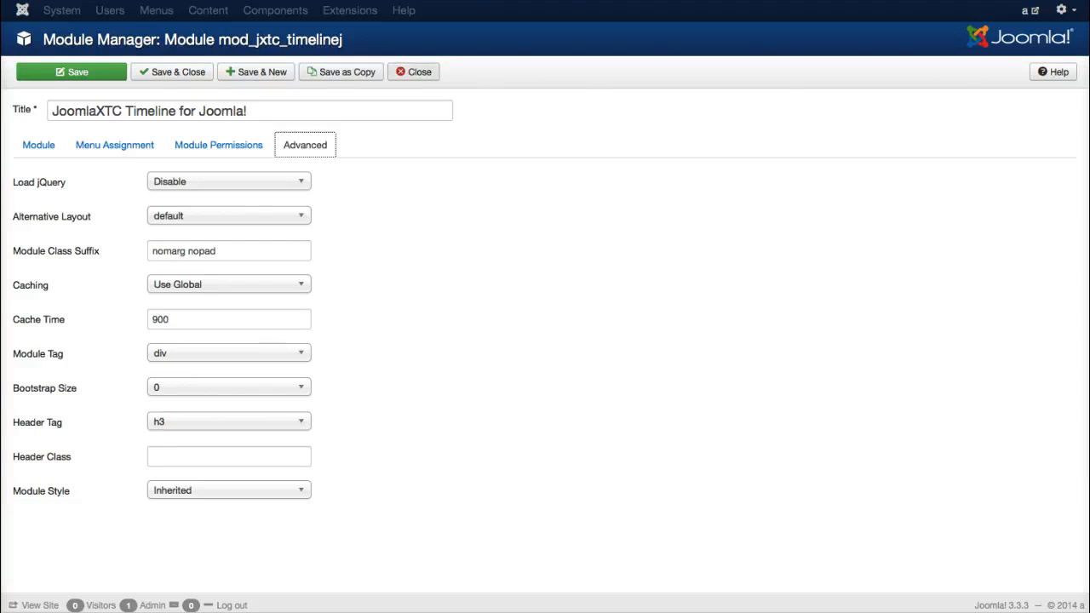
left_click(414, 72)
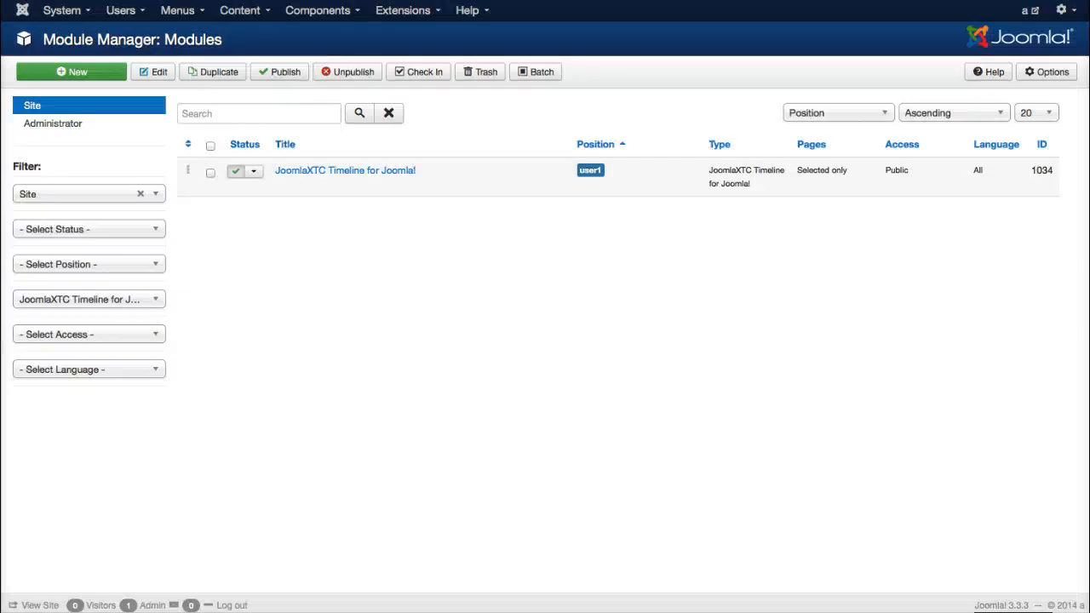
Filter the module list by the JoomlaXTC Deluxe News Pro type and open the Most Recent module in the right2 position.
left_click(90, 300)
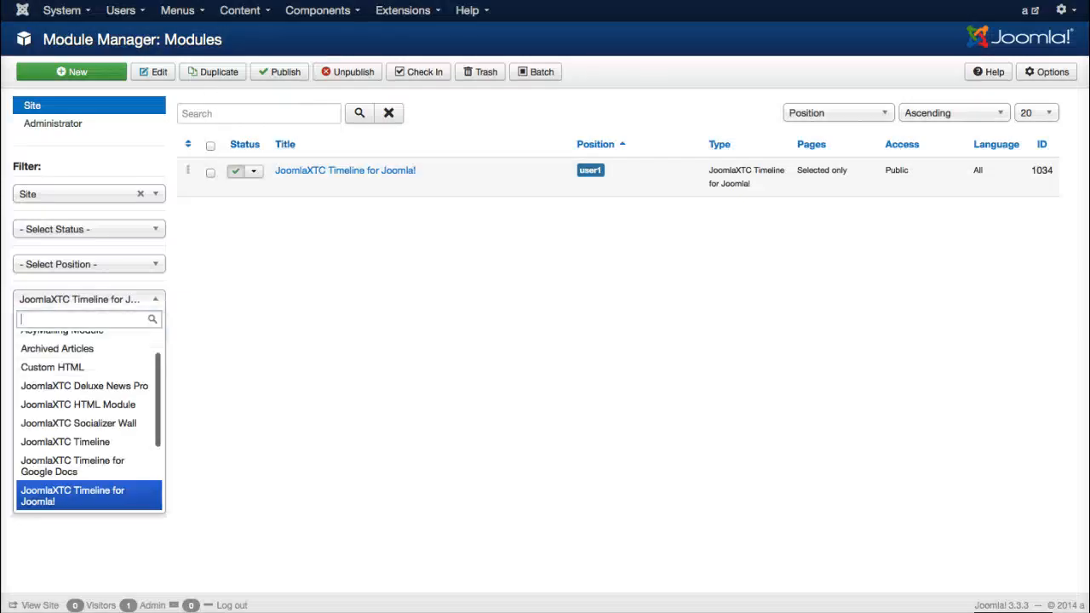
scroll(90, 434, "up", 1)
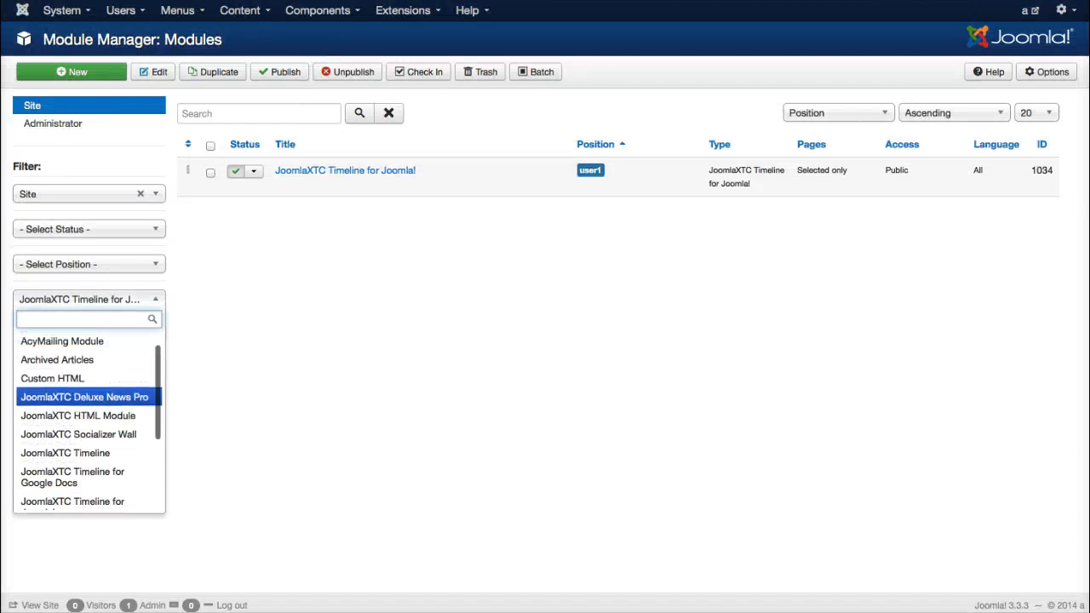
left_click(85, 397)
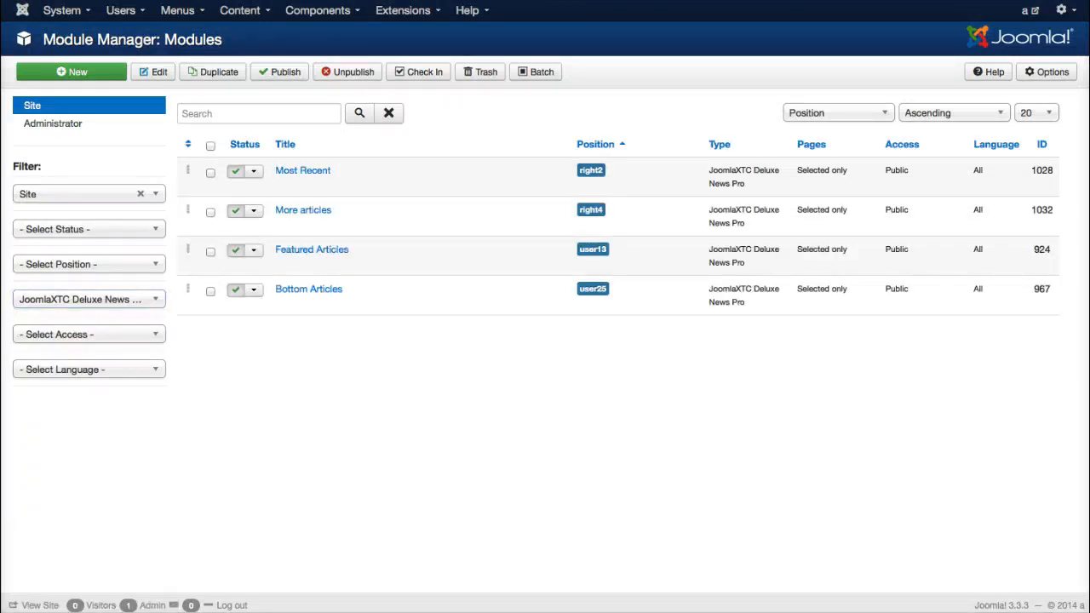
left_click(302, 170)
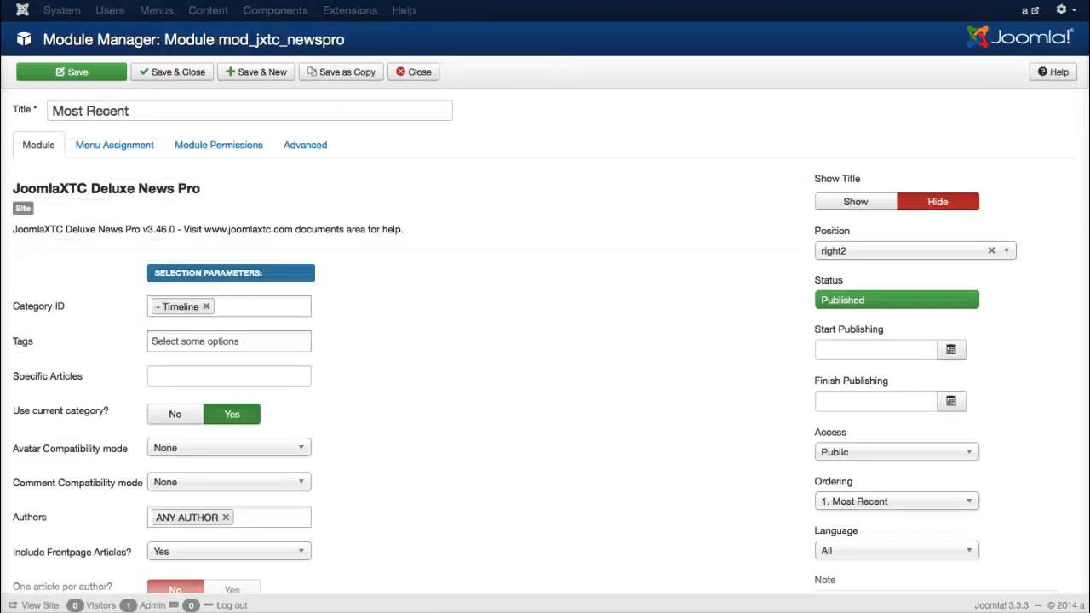
Review the Most Recent module's display parameters and load the qix_articles_right2 template code into its HTML template fields for editing.
scroll(545, 324, "down", 3)
scroll(545, 324, "down", 10)
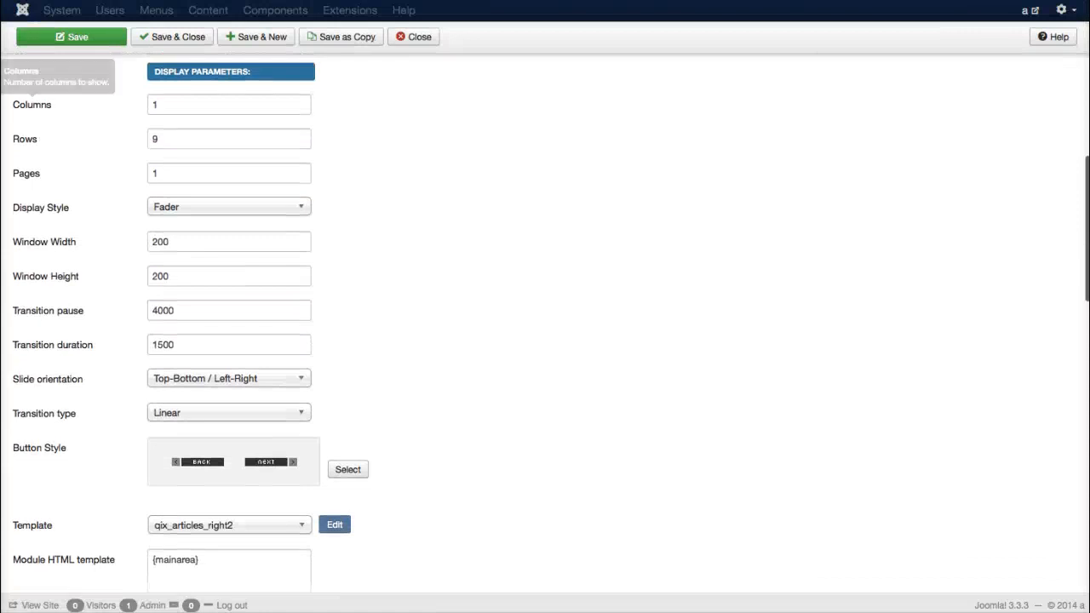
scroll(546, 324, "down", 5)
scroll(545, 324, "down", 1)
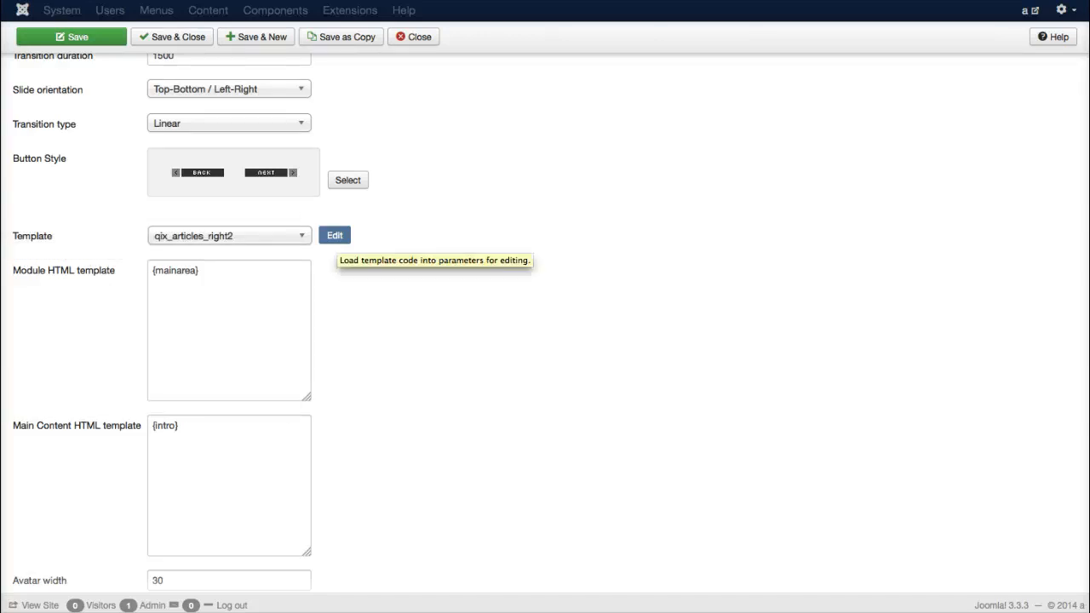
left_click(334, 235)
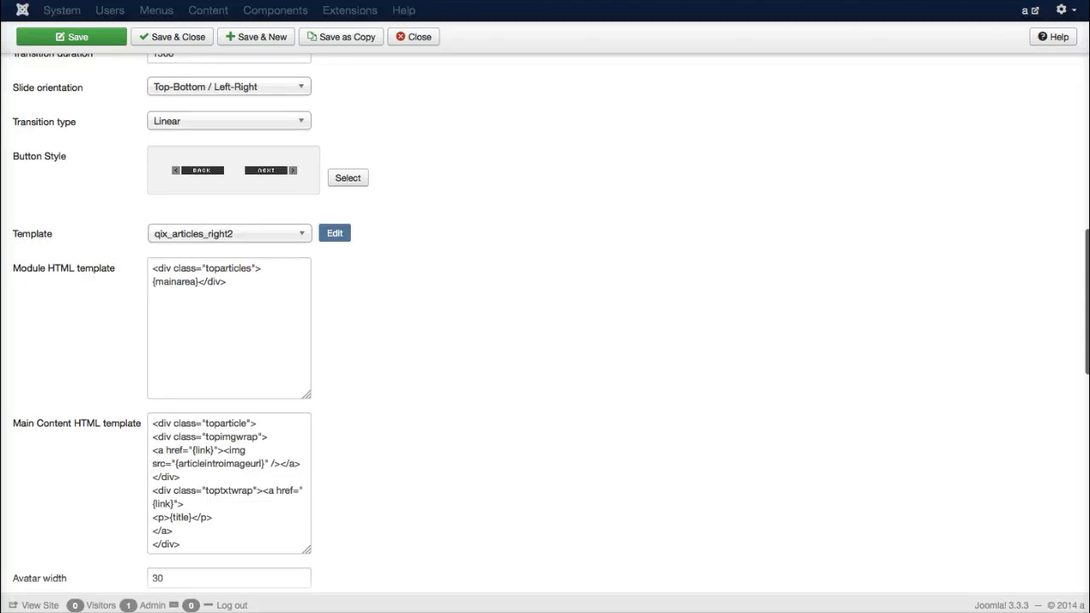
Review the loaded template code, text length and 'More' area settings, and view the Custom CSS in the Advanced settings.
scroll(545, 323, "down", 10)
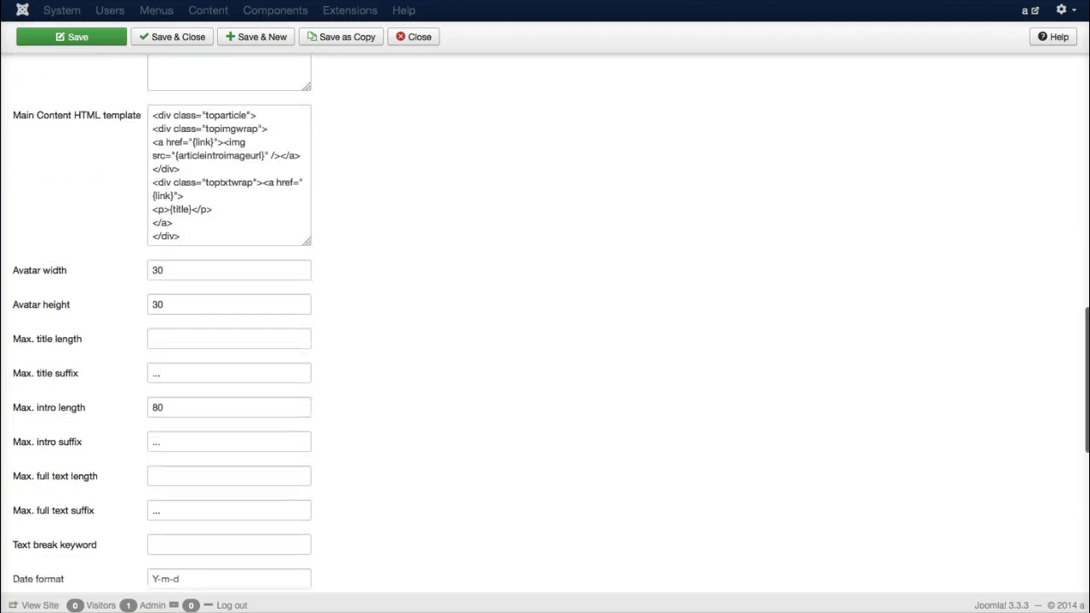
scroll(545, 324, "down", 6)
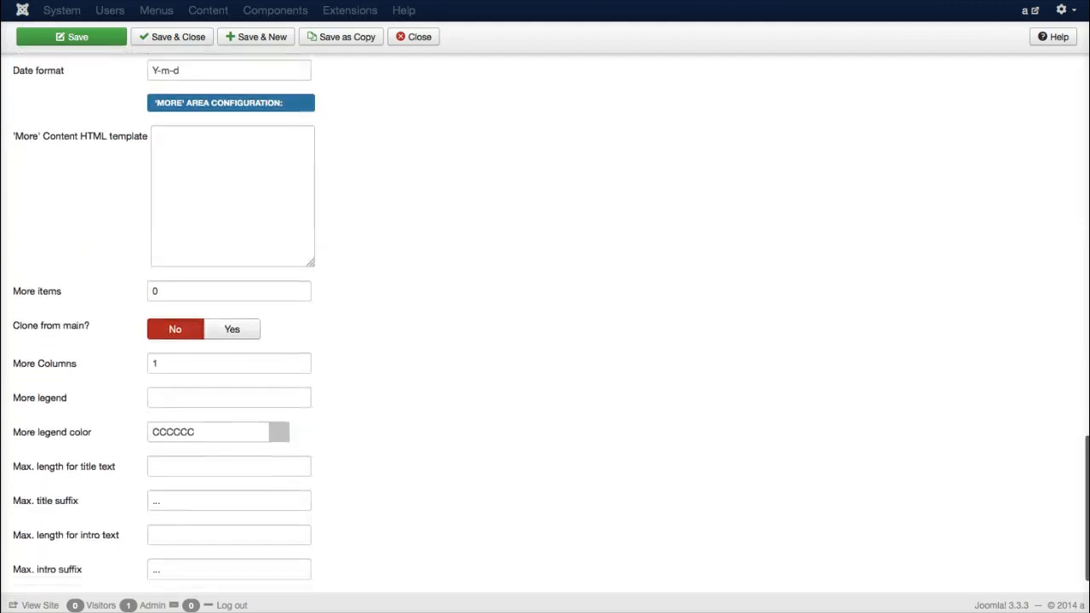
scroll(545, 324, "up", 20)
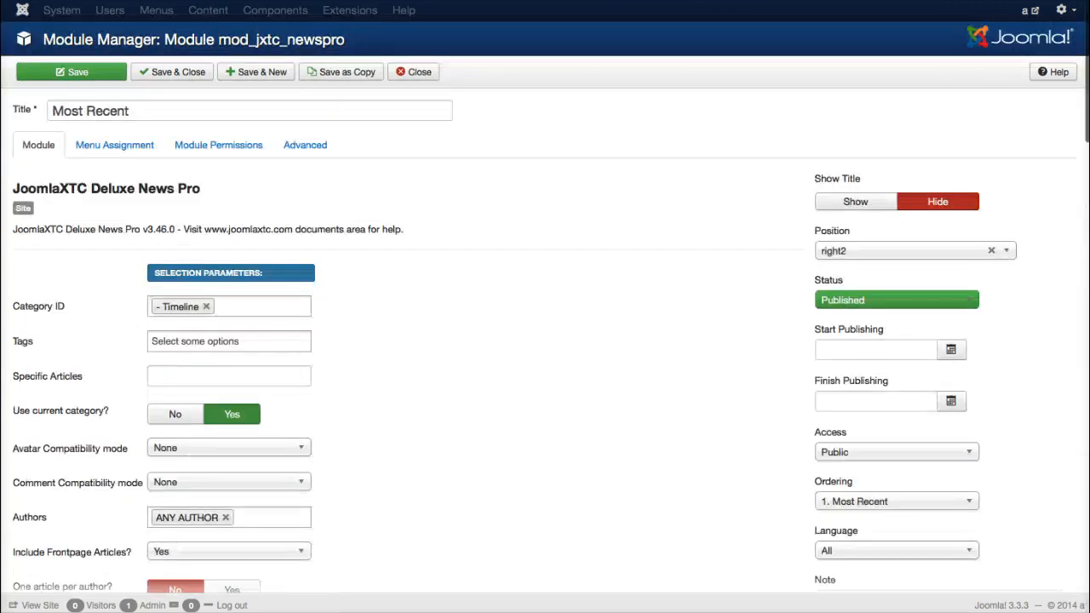
left_click(305, 145)
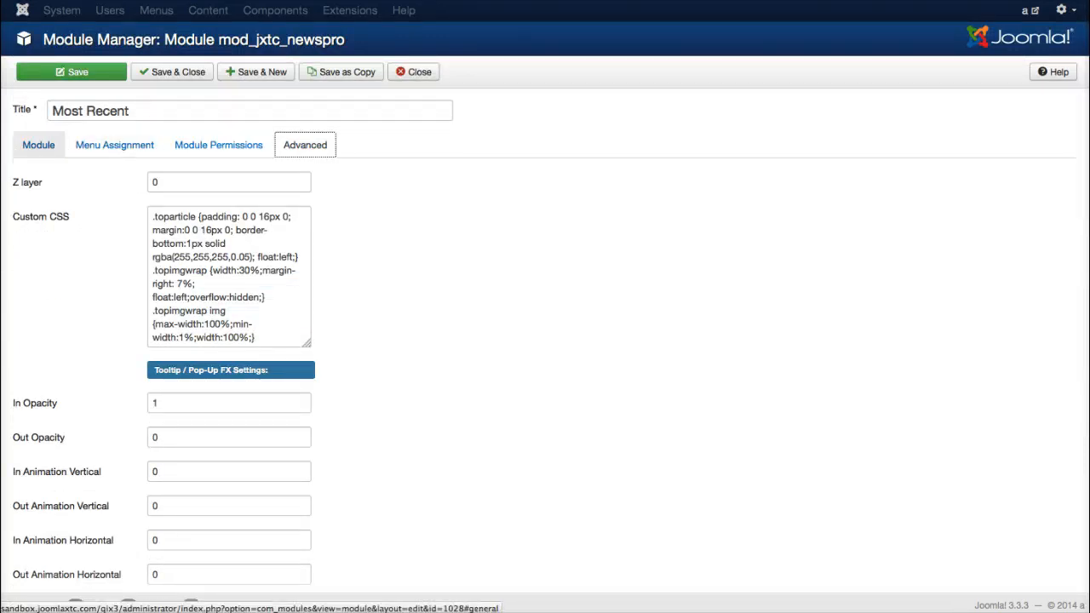
Return to the main module settings and look through the available templates, keeping qix_articles_right2 selected.
left_click(39, 145)
scroll(545, 341, "down", 5)
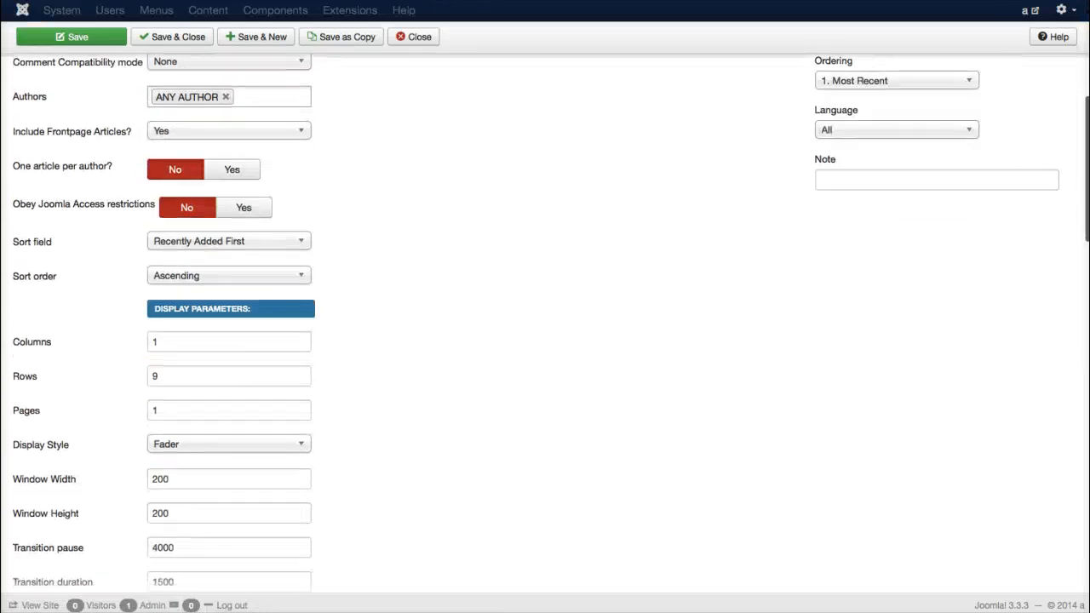
scroll(545, 341, "down", 4)
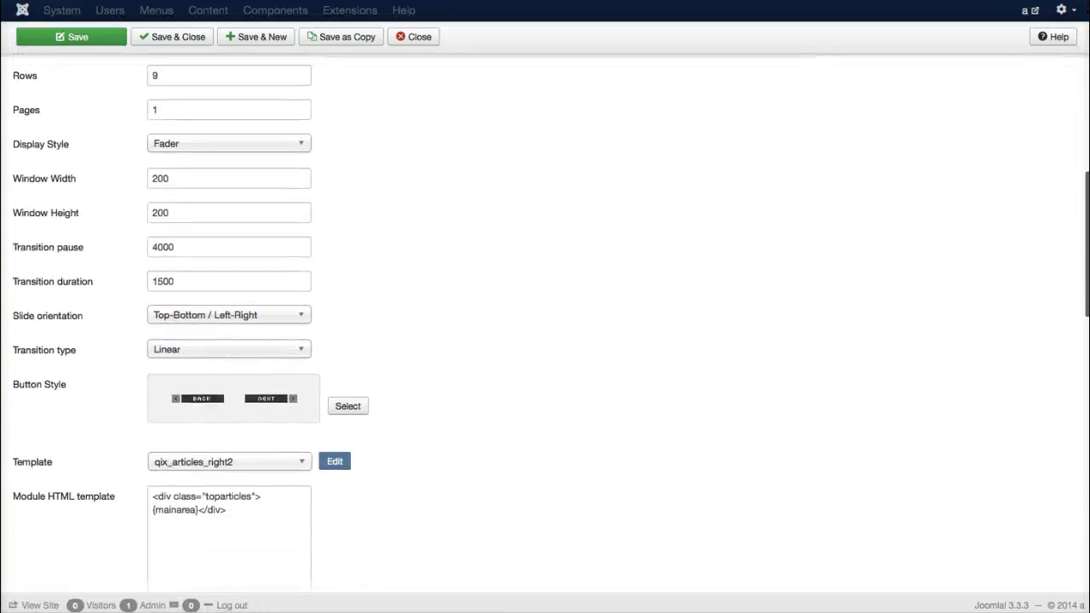
left_click(230, 455)
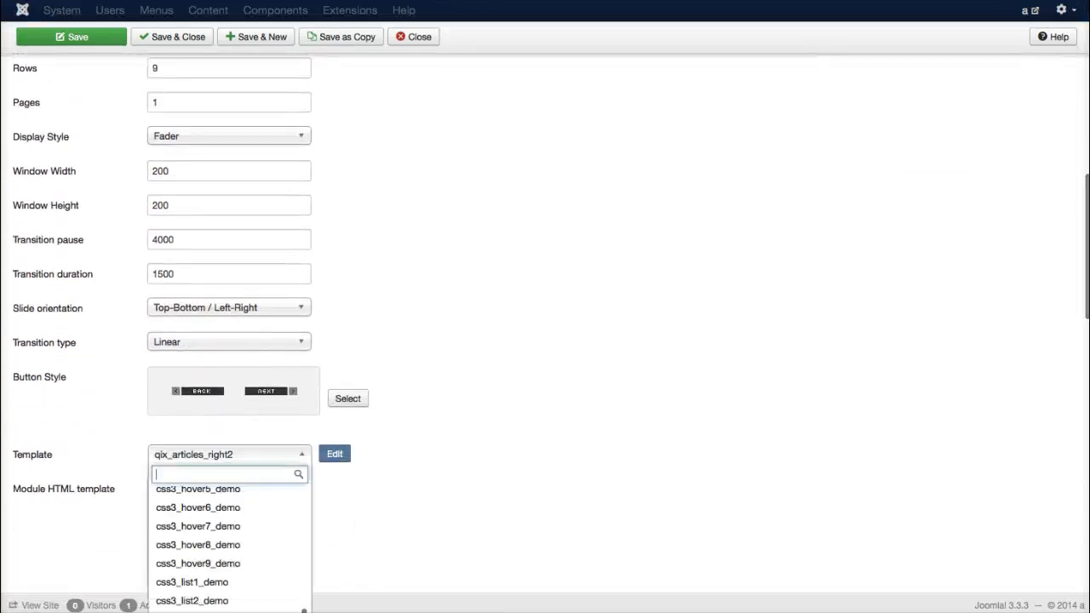
scroll(229, 533, "up", 1)
scroll(229, 526, "down", 2)
key("Down")
key("Down")
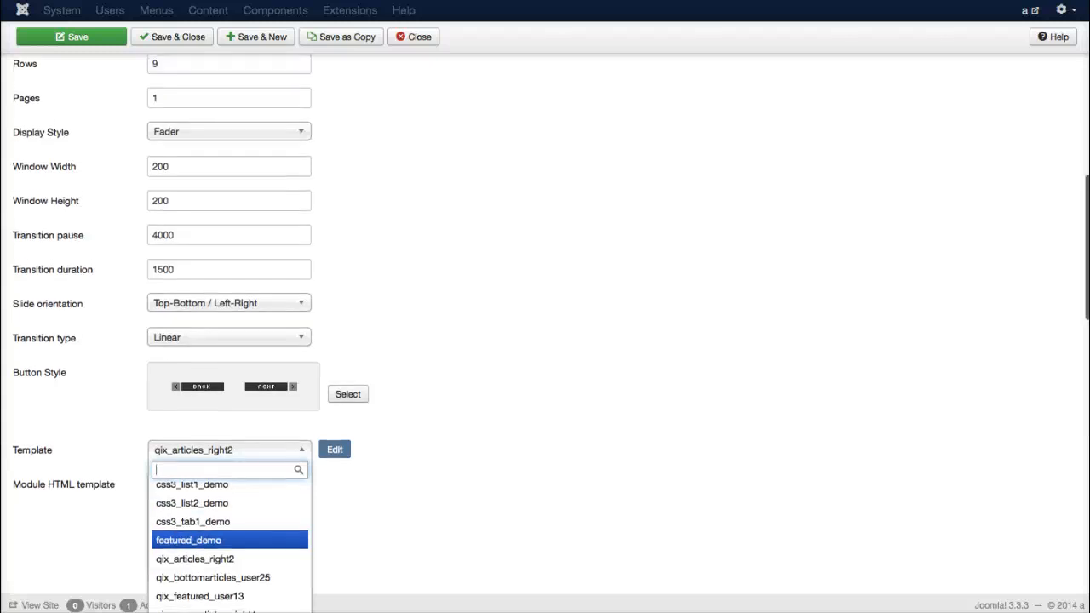
key("Return")
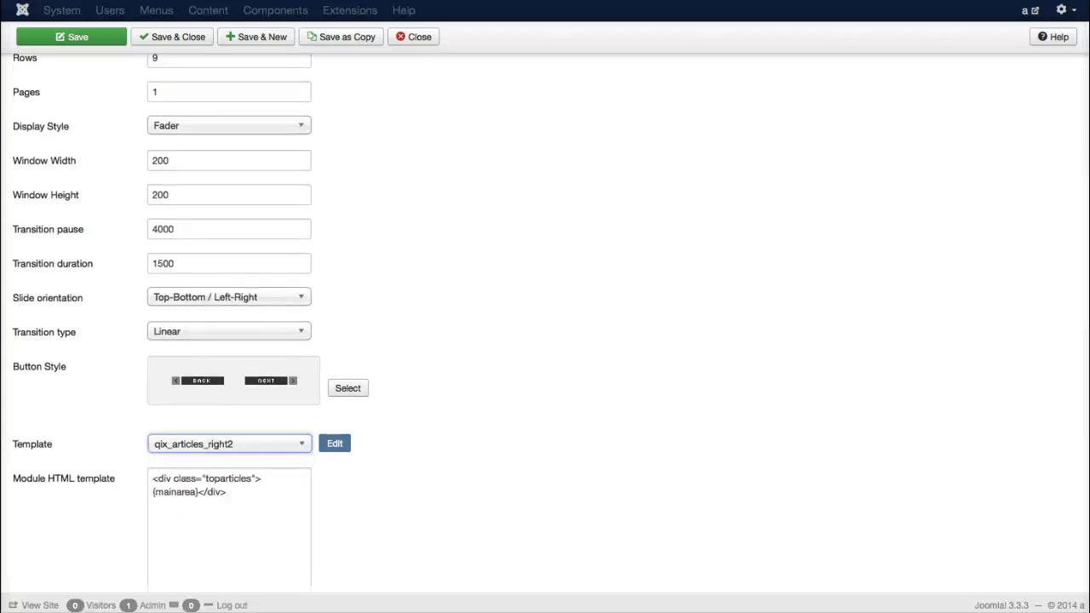
Review the Most Recent module's Advanced settings, keep float as the Alternative Layout, and close the module without saving.
scroll(546, 324, "up", 10)
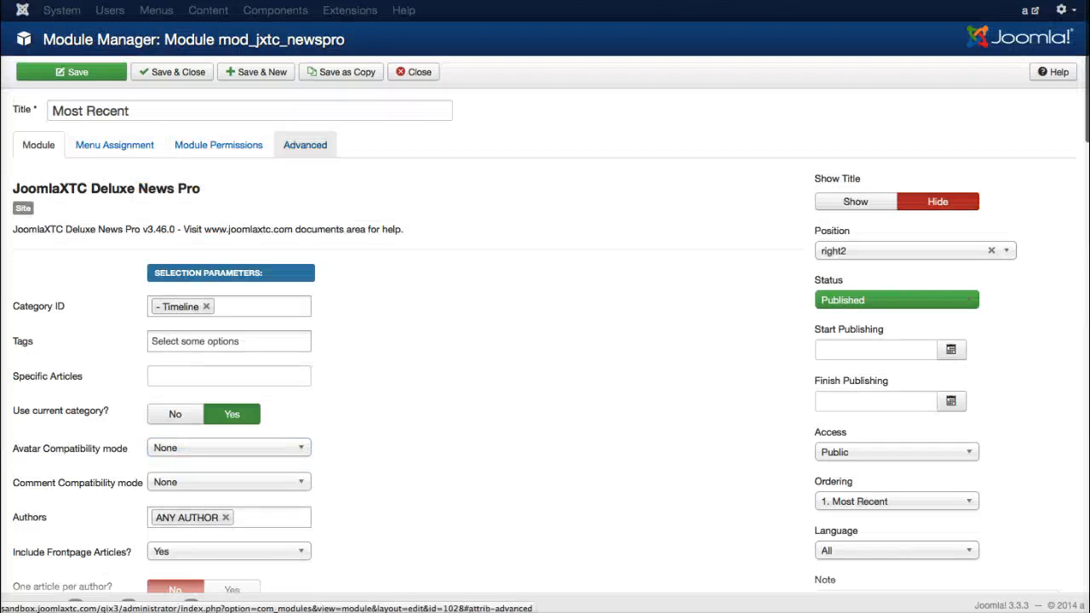
left_click(304, 144)
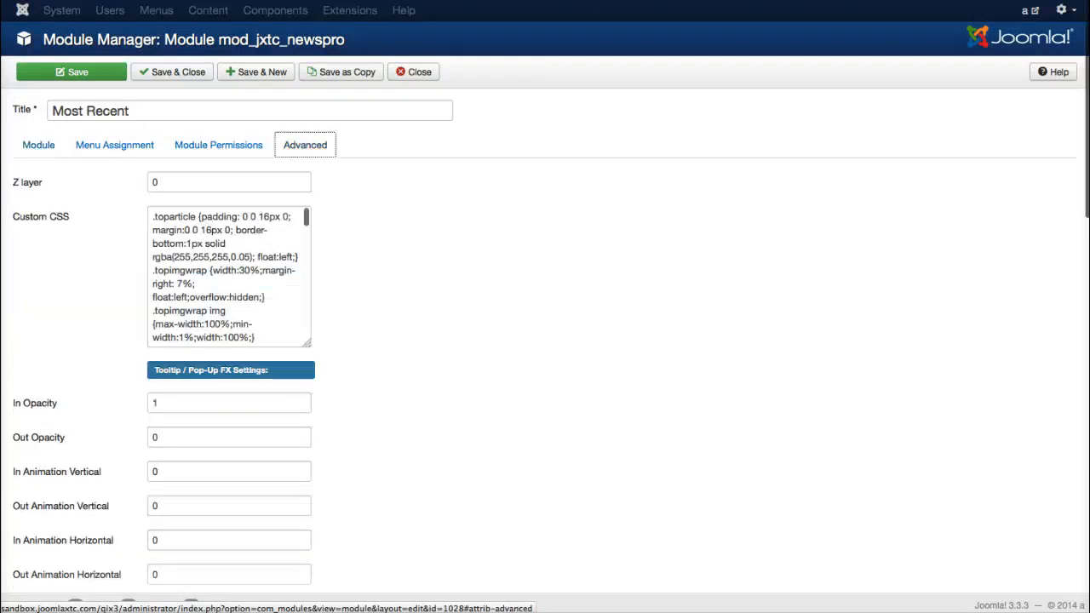
scroll(545, 324, "down", 20)
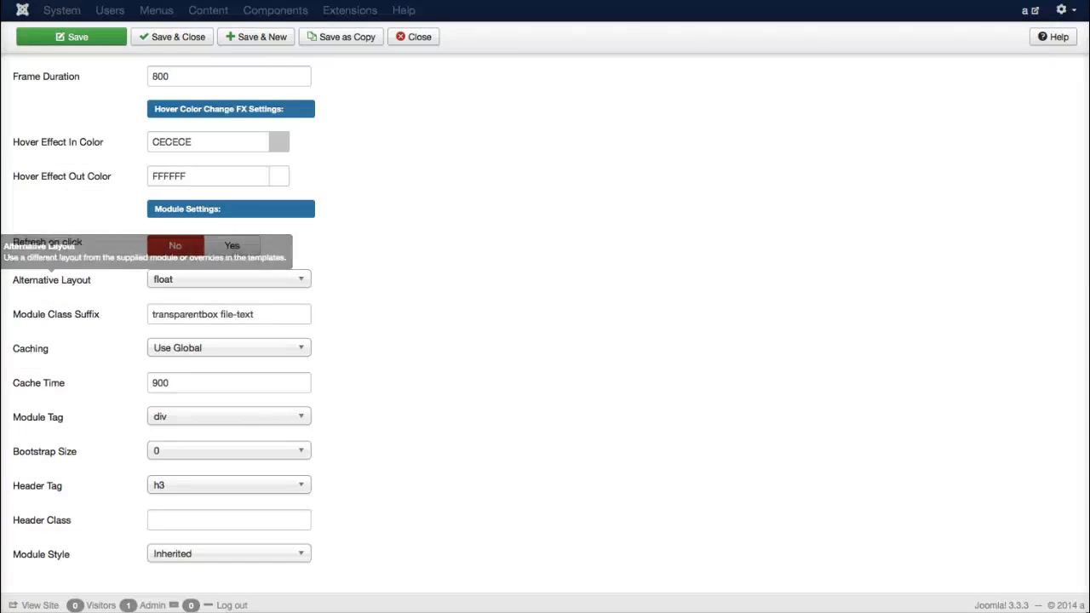
left_click(228, 279)
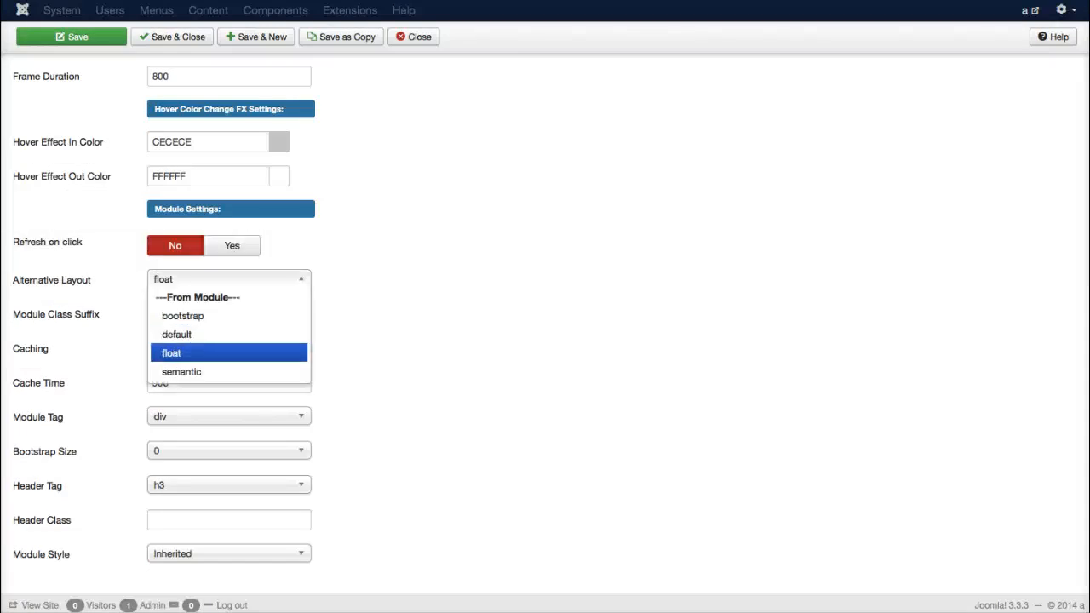
left_click(228, 352)
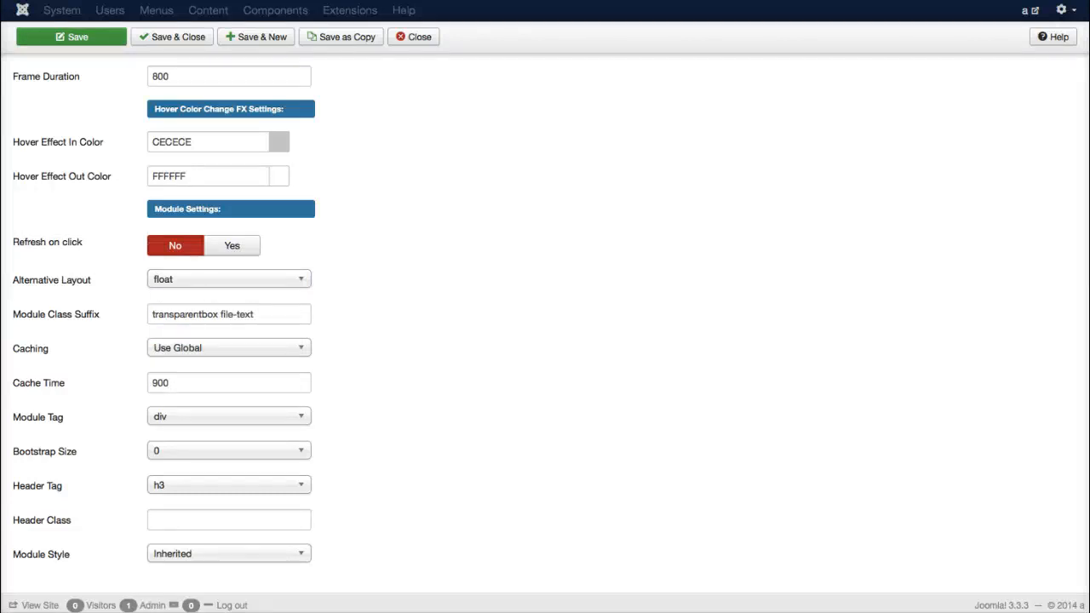
left_click(414, 36)
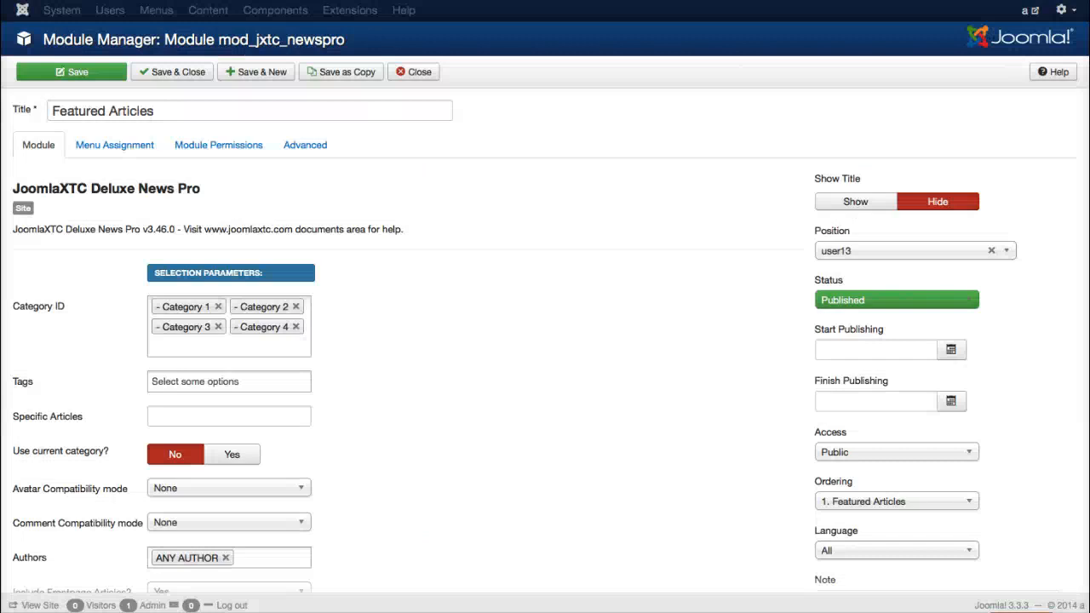
Review the Featured Articles module's selection and display parameters and look through the available templates, keeping qix_featured_user13 selected.
scroll(545, 324, "down", 7)
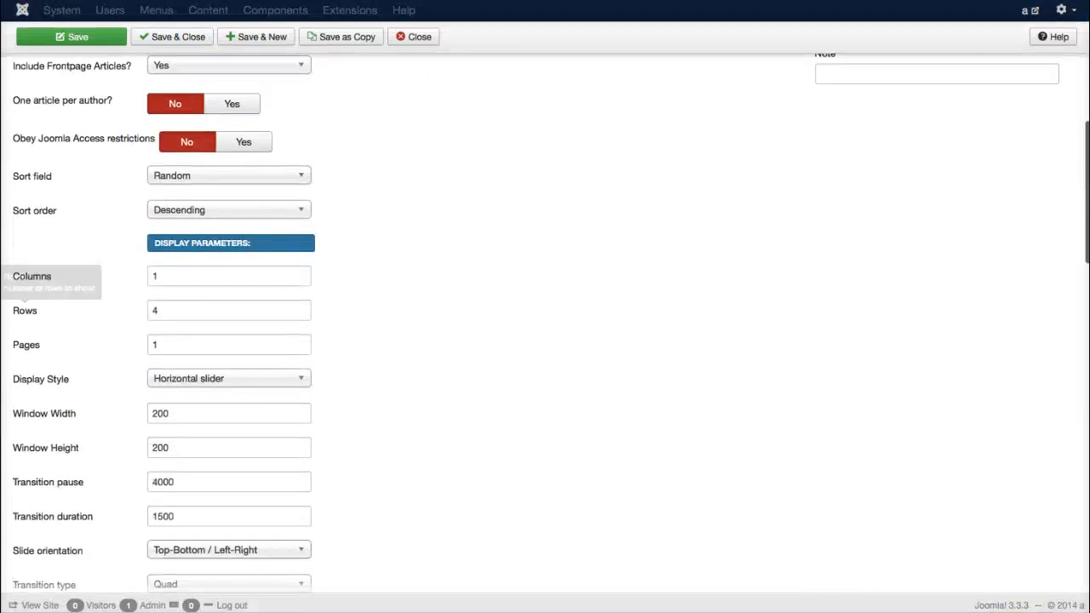
scroll(34, 294, "down", 6)
scroll(545, 324, "down", 1)
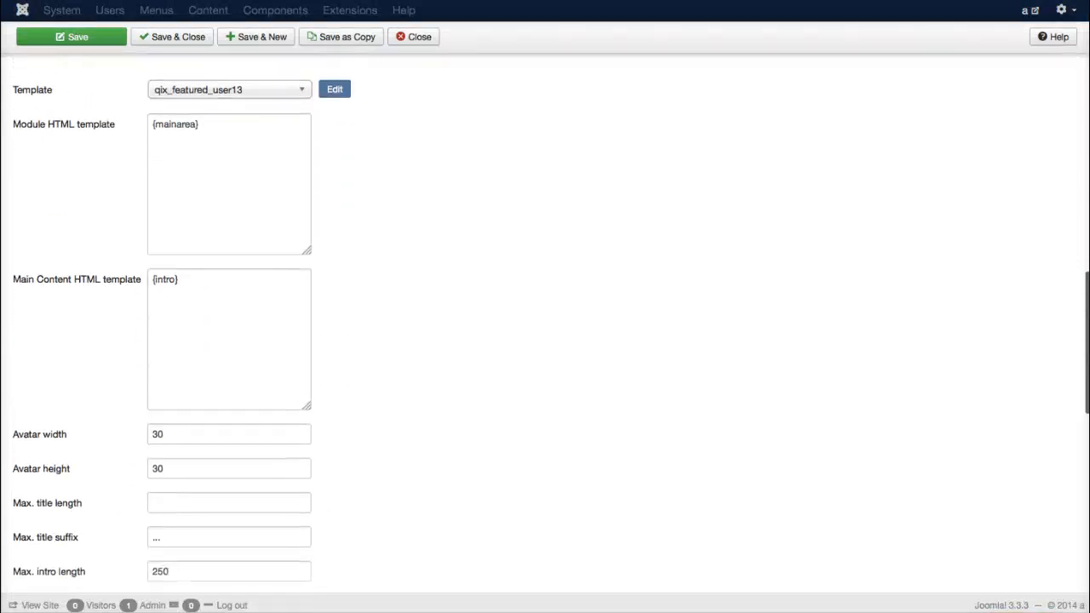
left_click(230, 89)
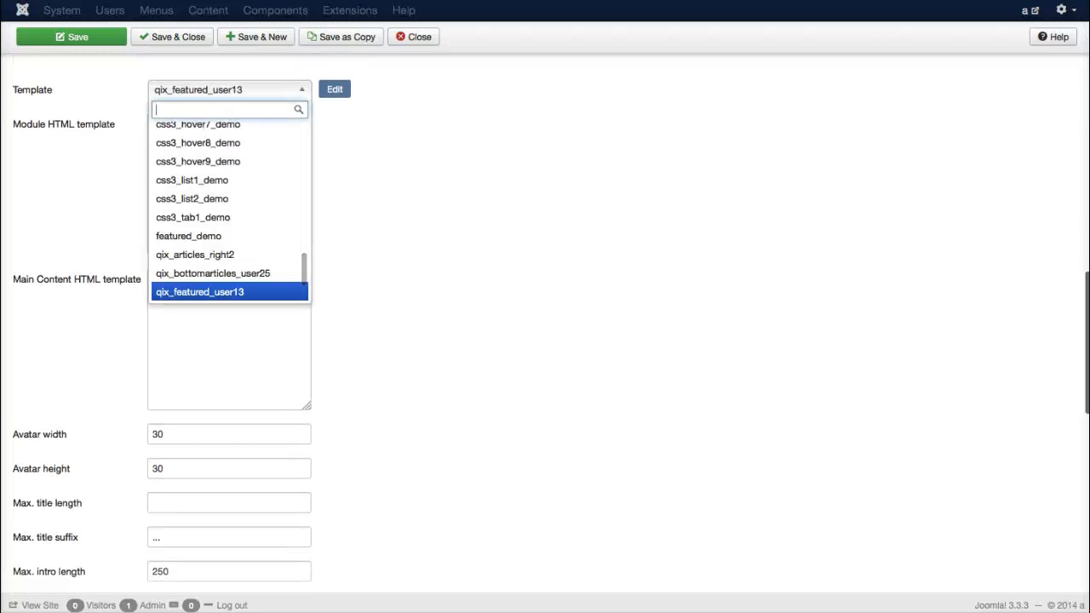
key("Down")
key("Down")
key("Down")
key("Down")
key("Down")
key("Down")
key("Down")
key("Down")
key("Down")
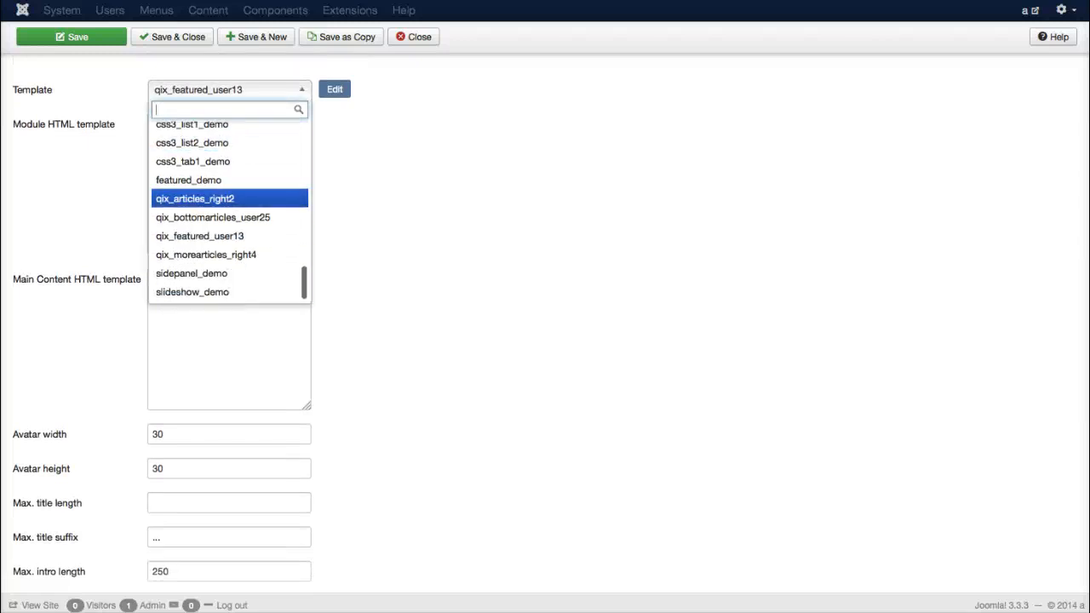
key("Down")
key("Up")
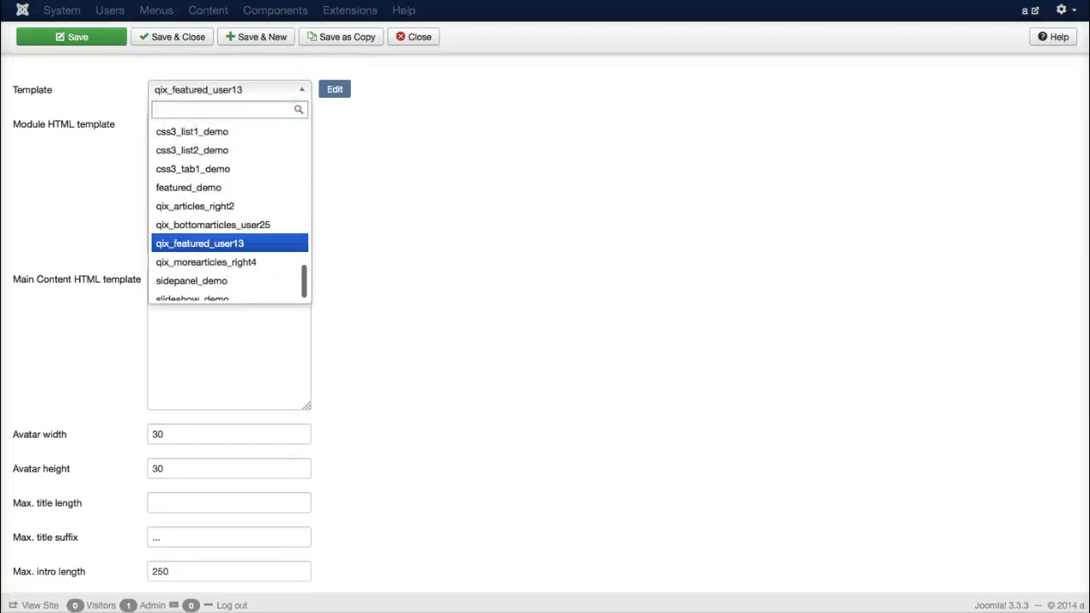
key("Return")
Review the Featured Articles module's text length, 'More' area and Advanced settings, then close the module without saving.
scroll(551, 324, "down", 10)
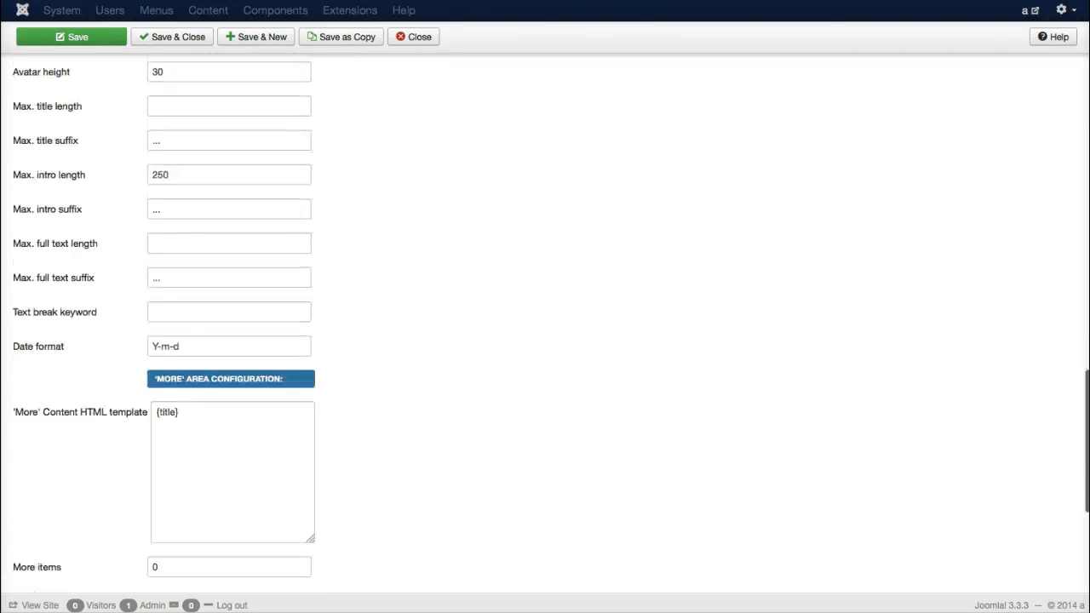
scroll(551, 323, "up", 20)
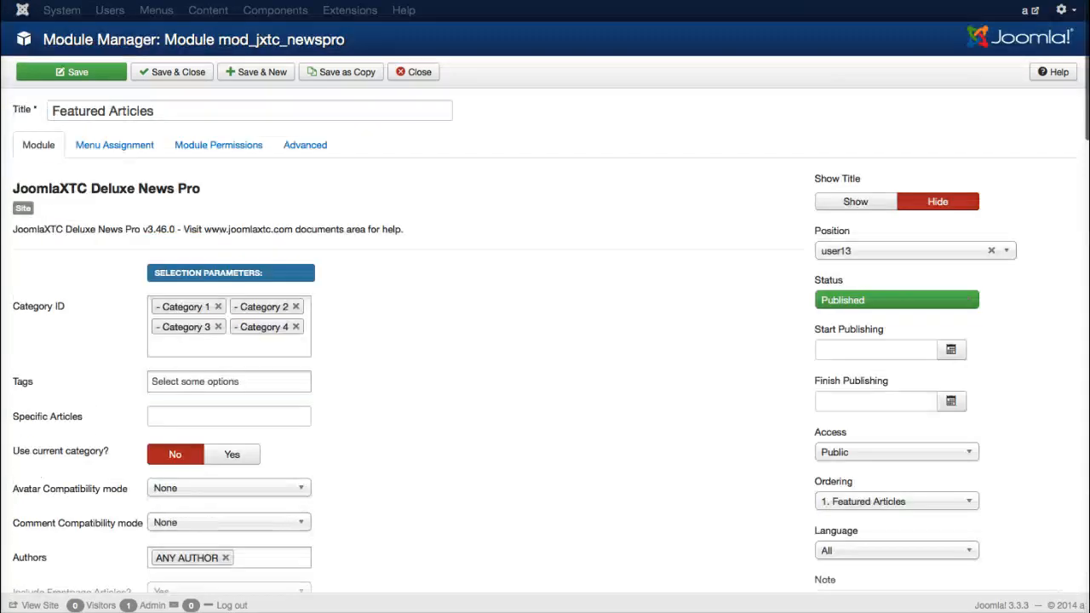
left_click(305, 145)
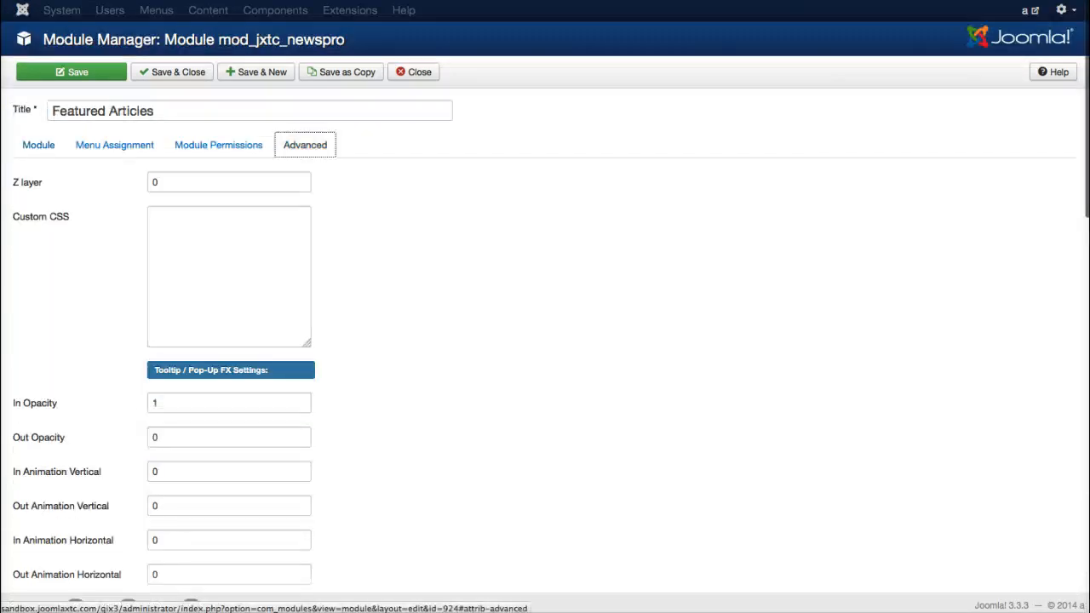
scroll(305, 145, "down", 3)
scroll(545, 324, "down", 10)
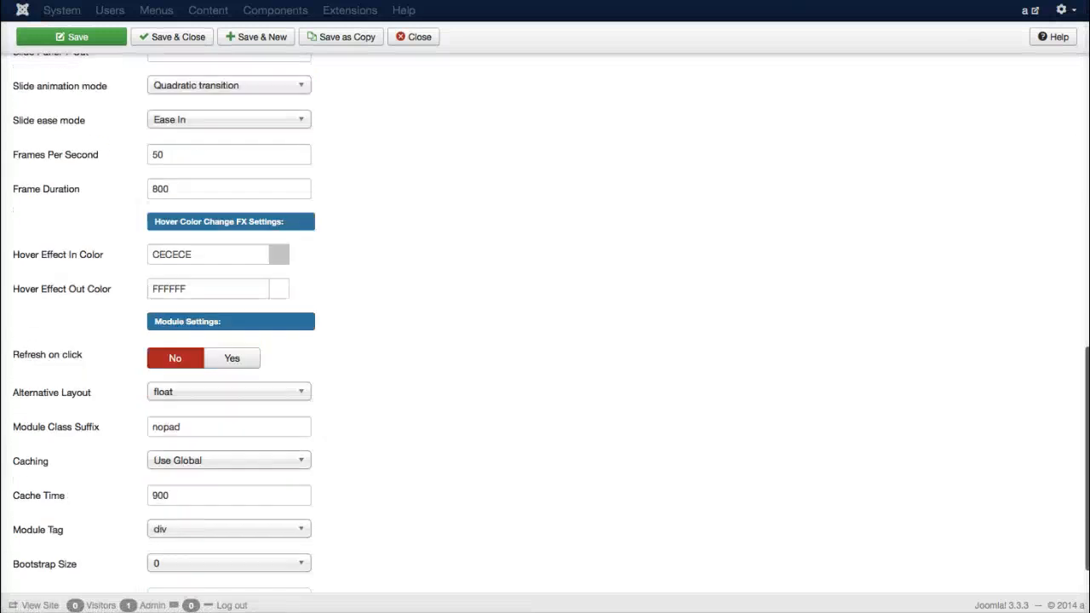
scroll(545, 323, "down", 1)
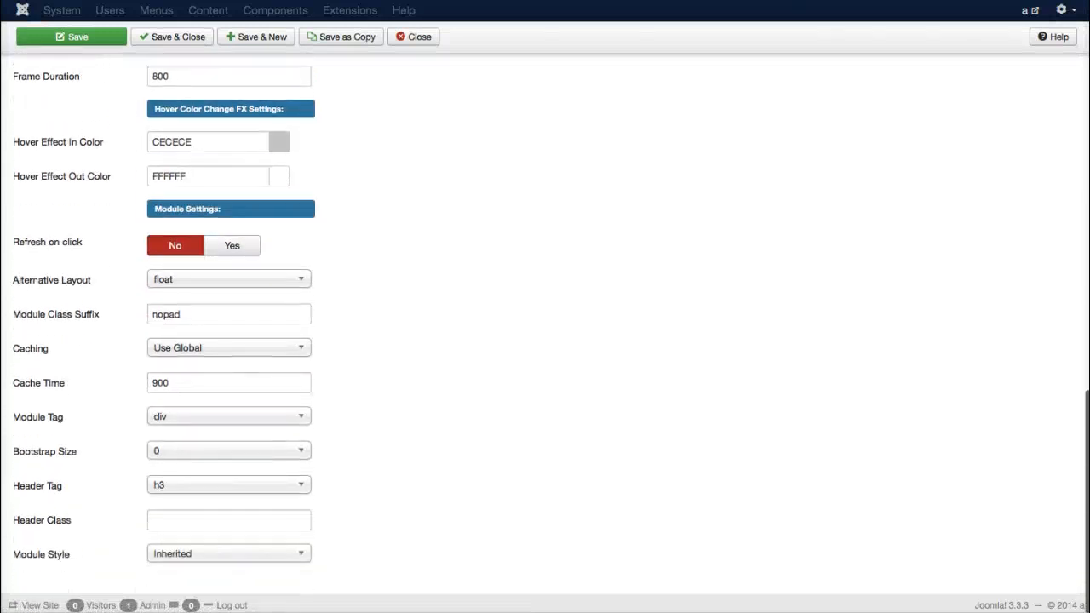
scroll(545, 323, "up", 13)
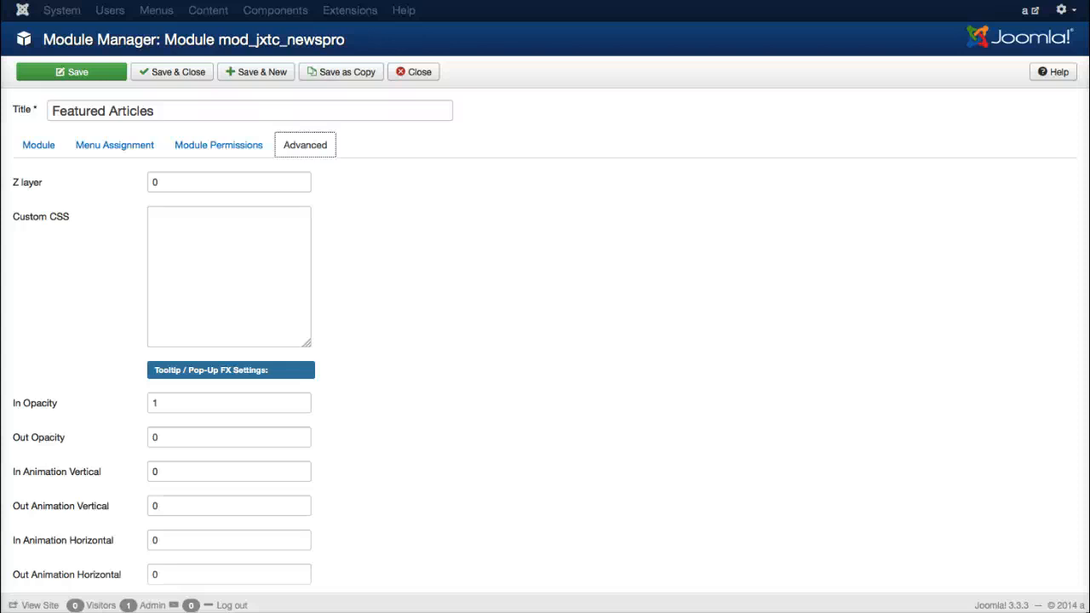
left_click(414, 71)
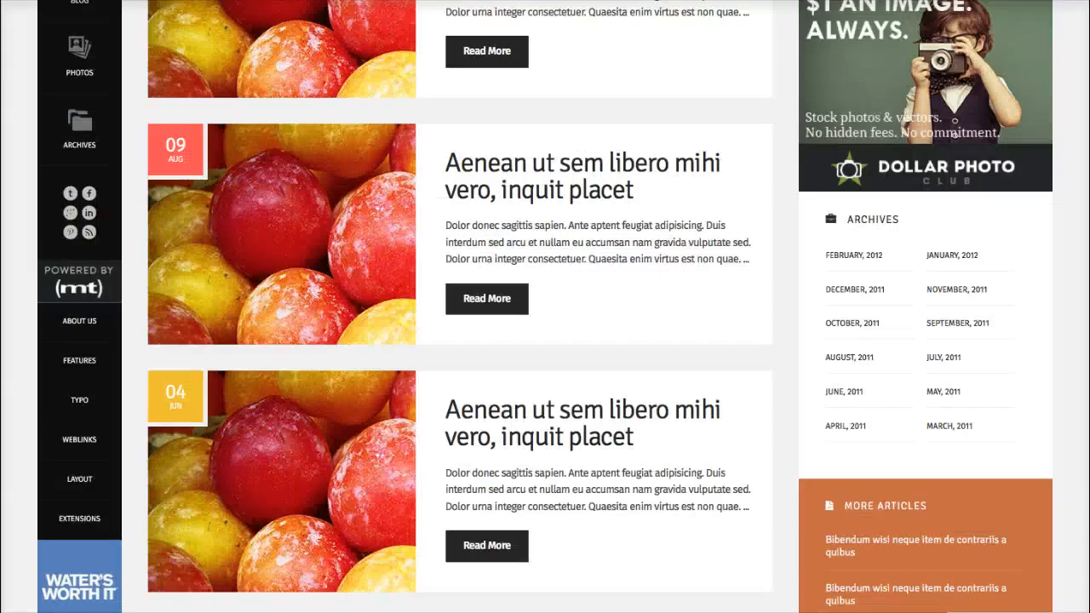
Look over the live site's front page from the timeline header through the featured articles to the three-column bottom articles.
scroll(460, 256, "up", 5)
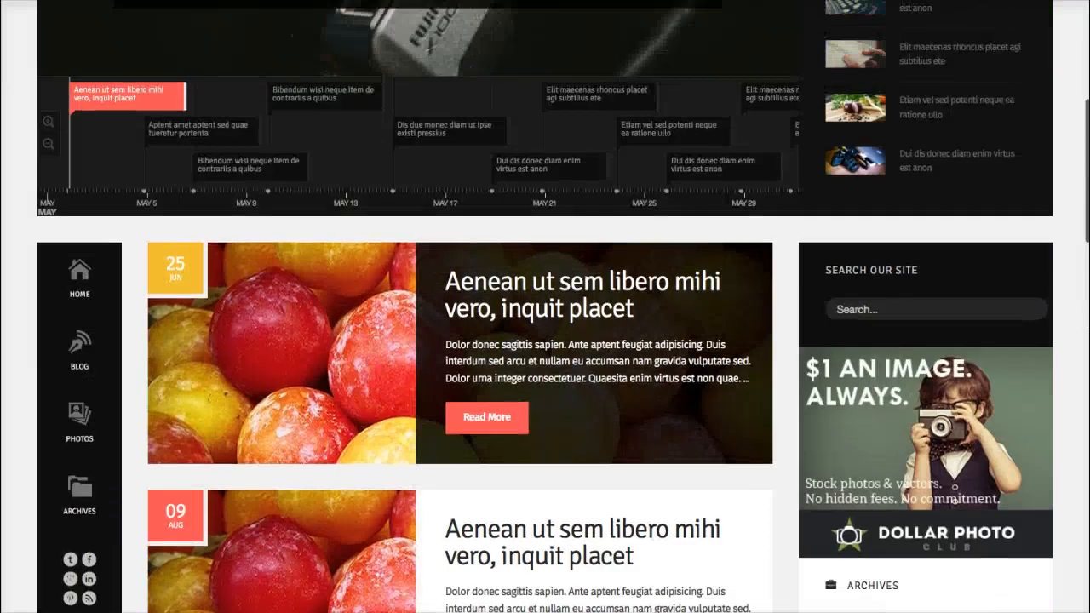
scroll(545, 307, "up", 4)
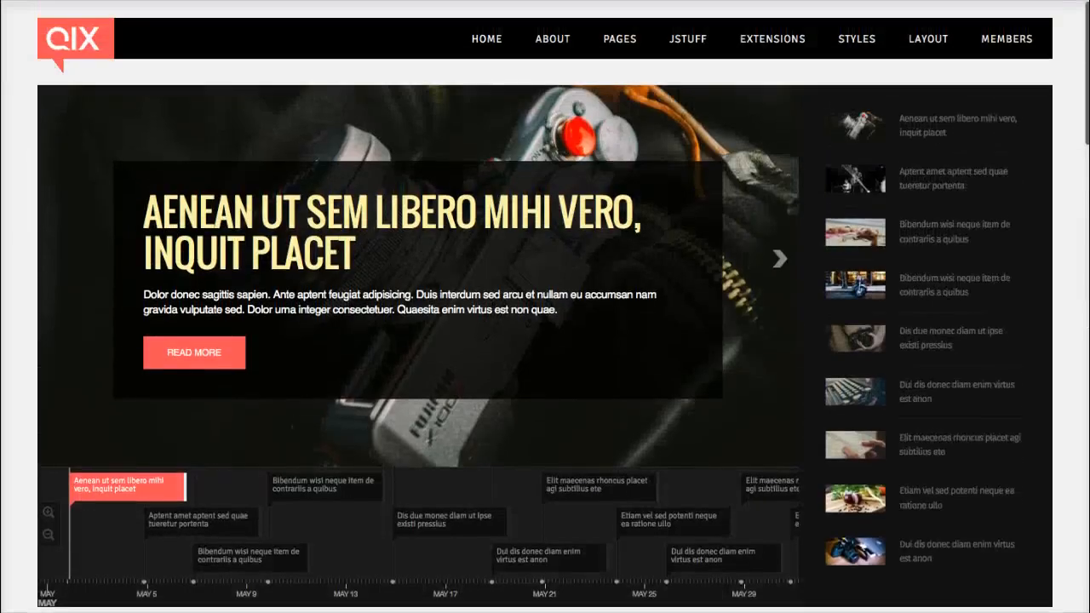
scroll(545, 307, "down", 4)
scroll(545, 307, "down", 6)
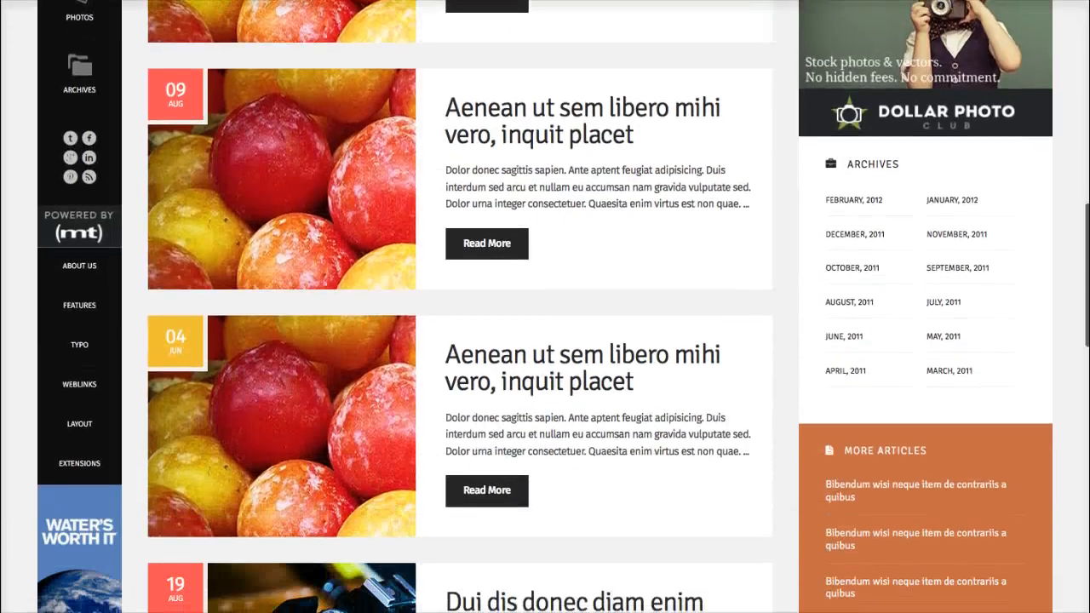
scroll(545, 306, "down", 5)
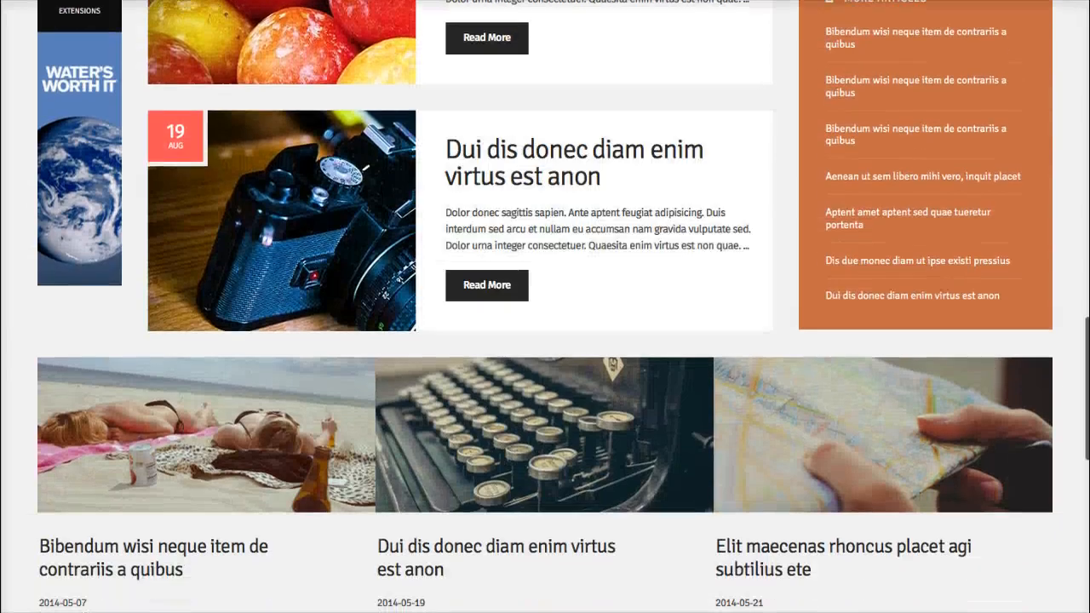
scroll(503, 426, "down", 3)
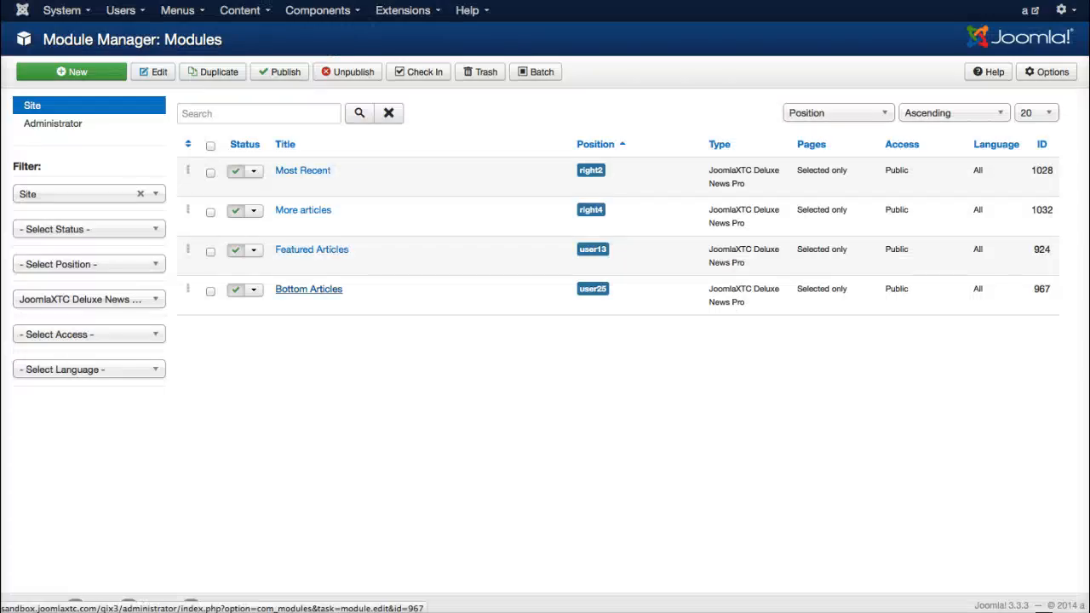
Review the Bottom Articles module's selection parameters, keeping Joomla Order as the sort field, and check its articles on the live site.
left_click(309, 289)
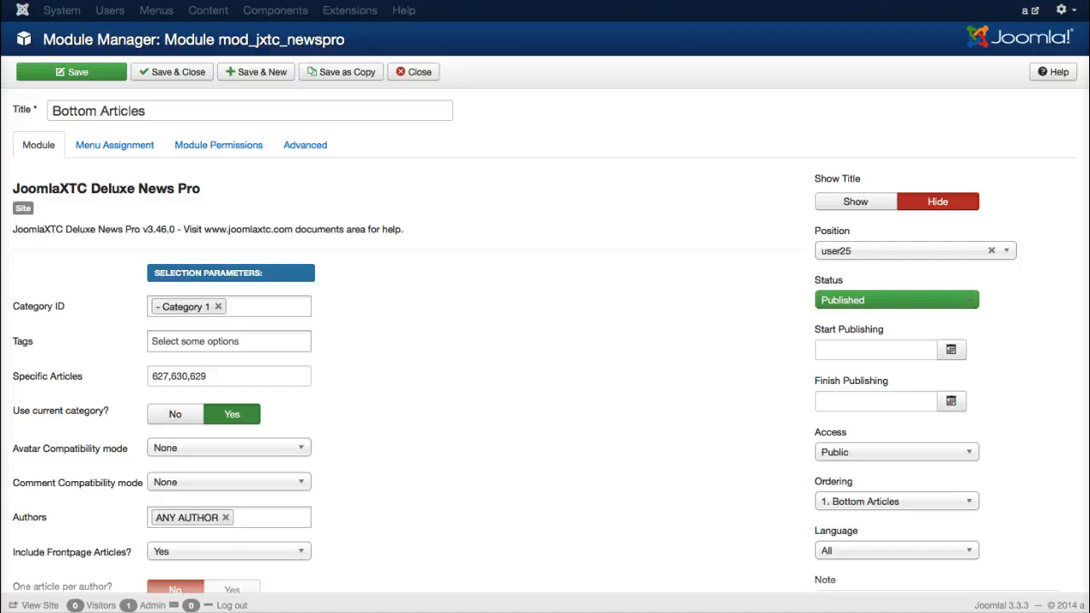
scroll(34, 417, "down", 5)
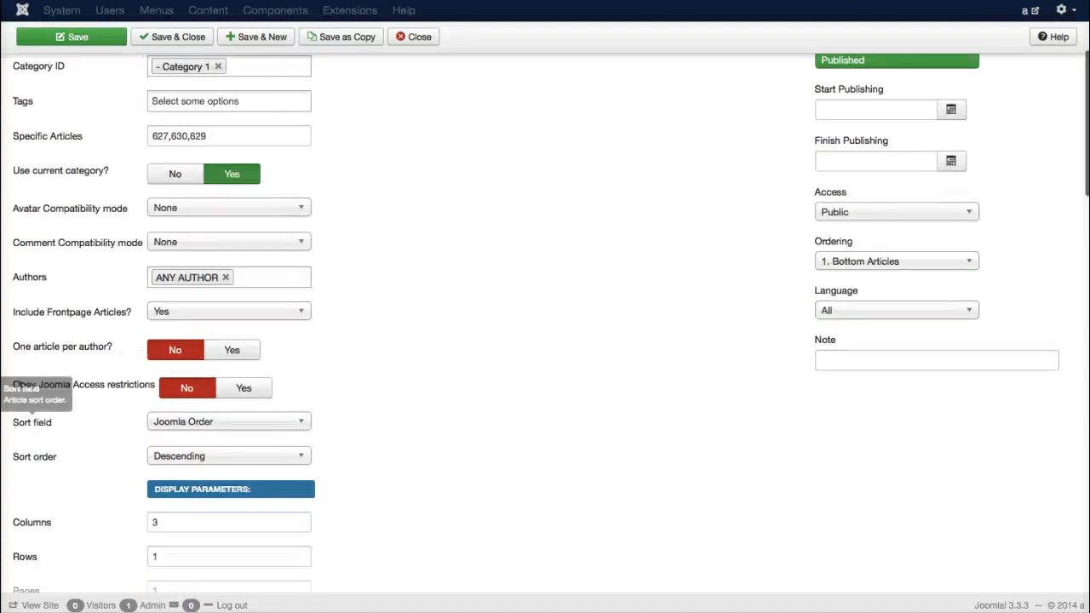
left_click(228, 422)
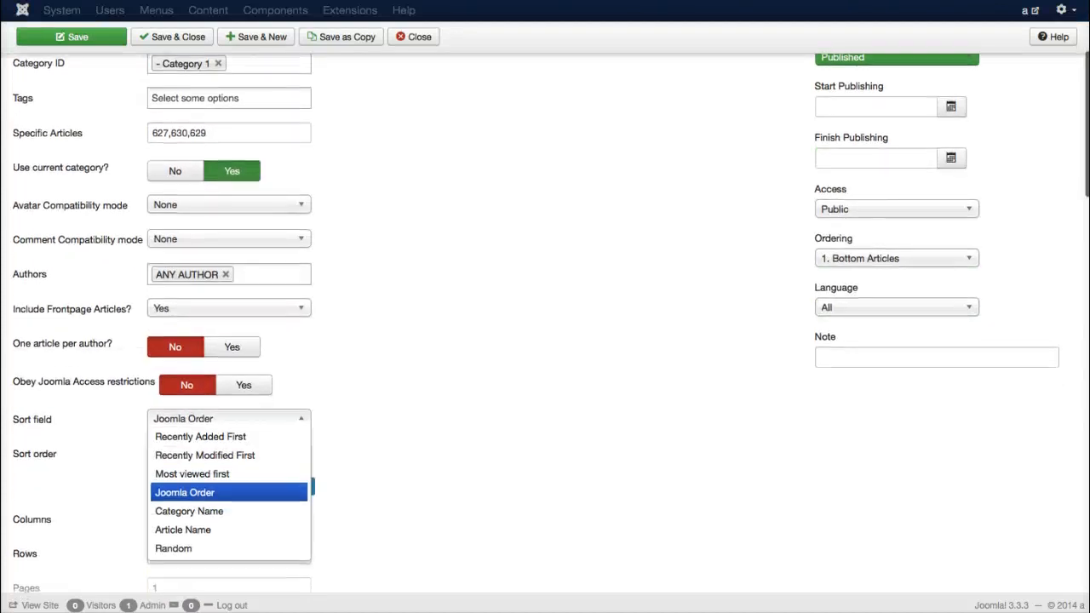
left_click(218, 492)
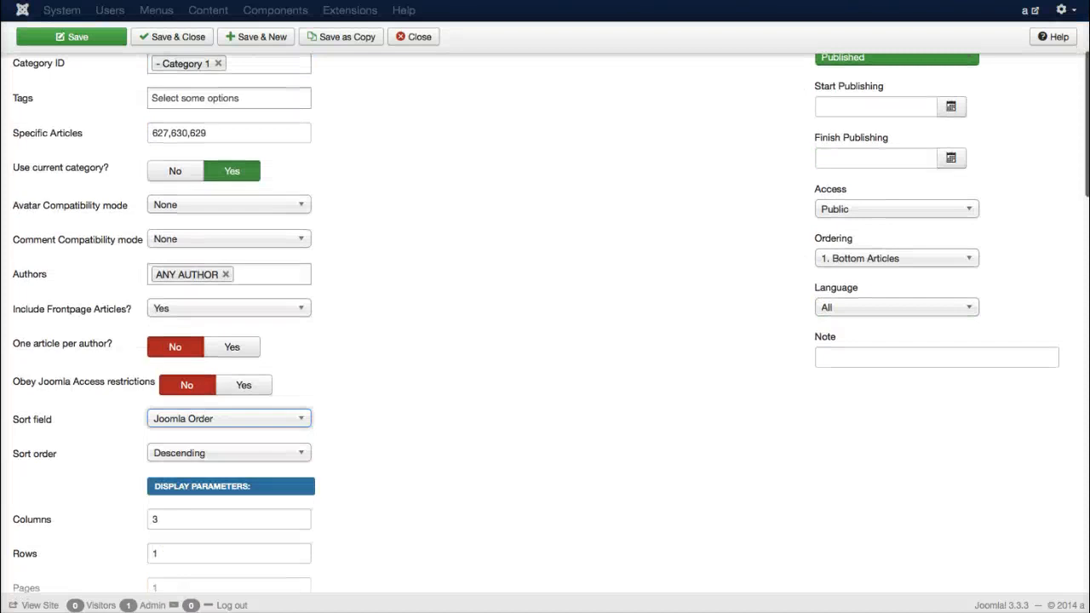
scroll(545, 341, "up", 5)
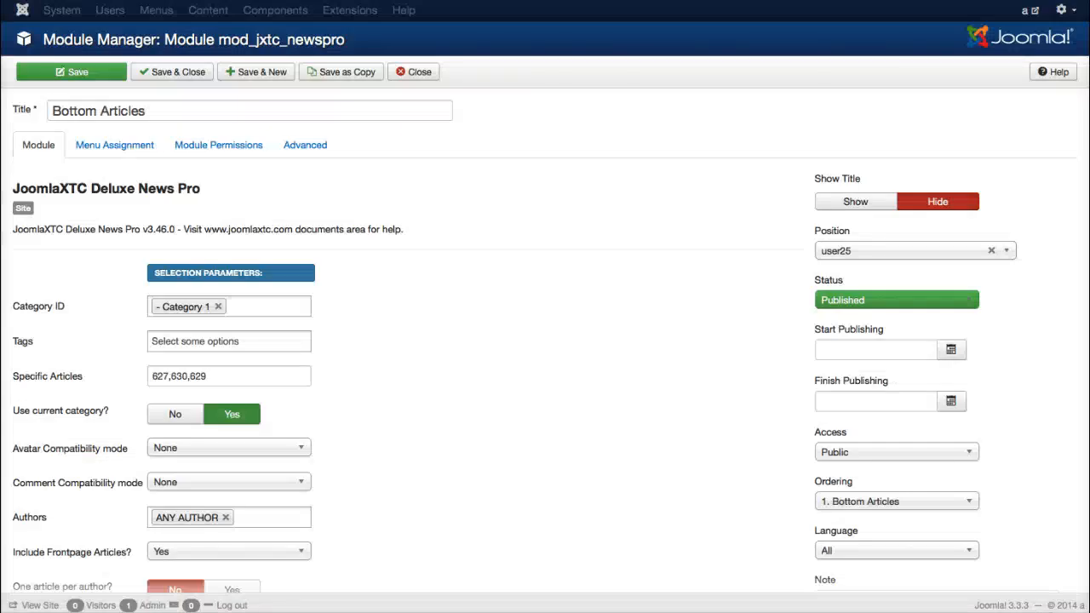
left_click(412, 72)
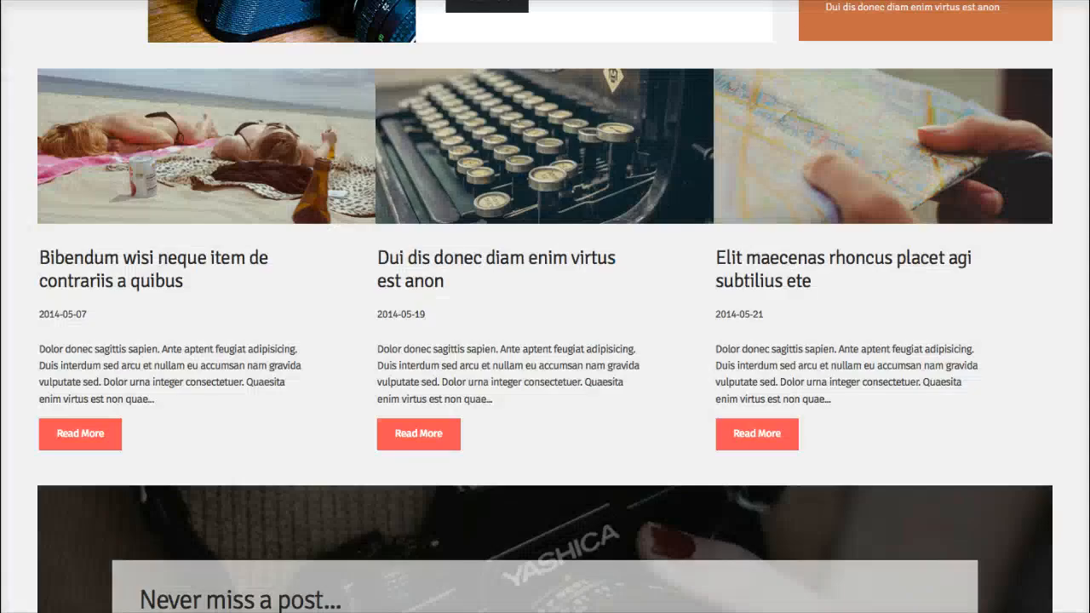
scroll(545, 307, "down", 4)
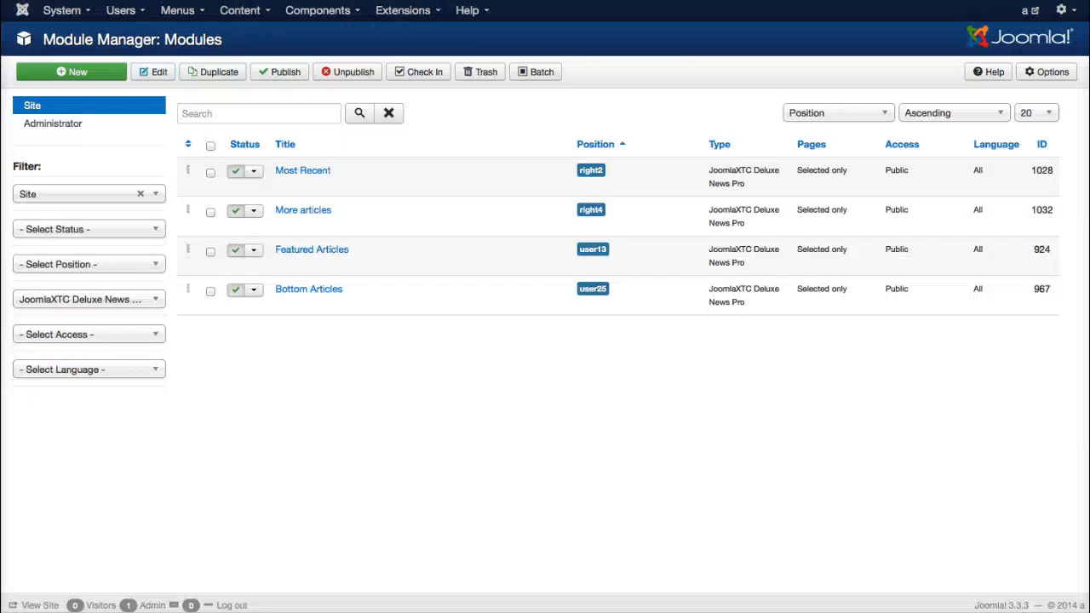
Clear the module type filter, filter the list by the footer position, and open the Disclaimer Footer module.
left_click(88, 299)
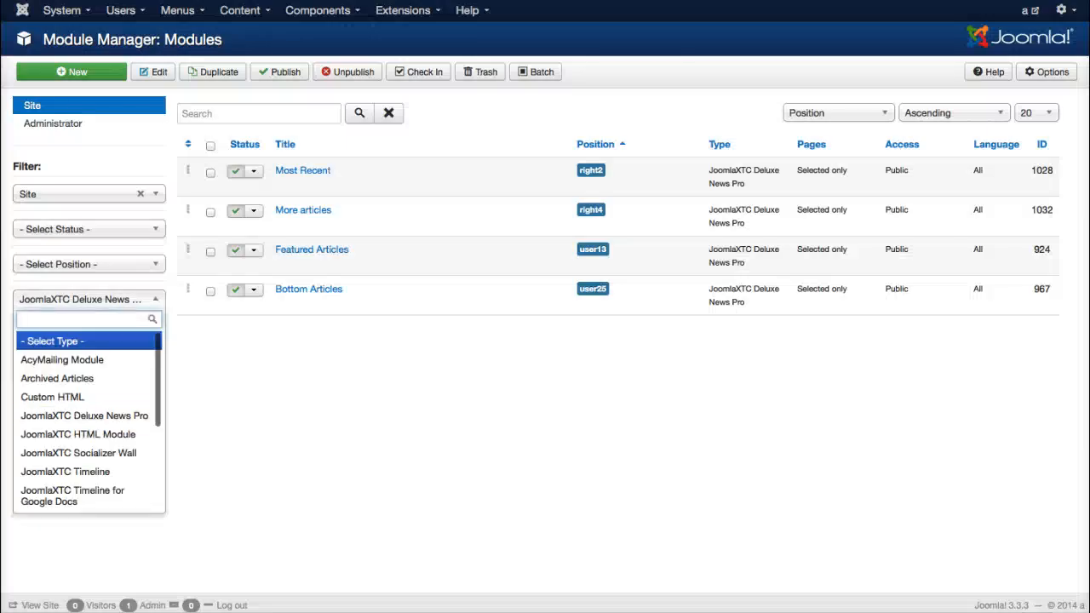
left_click(54, 340)
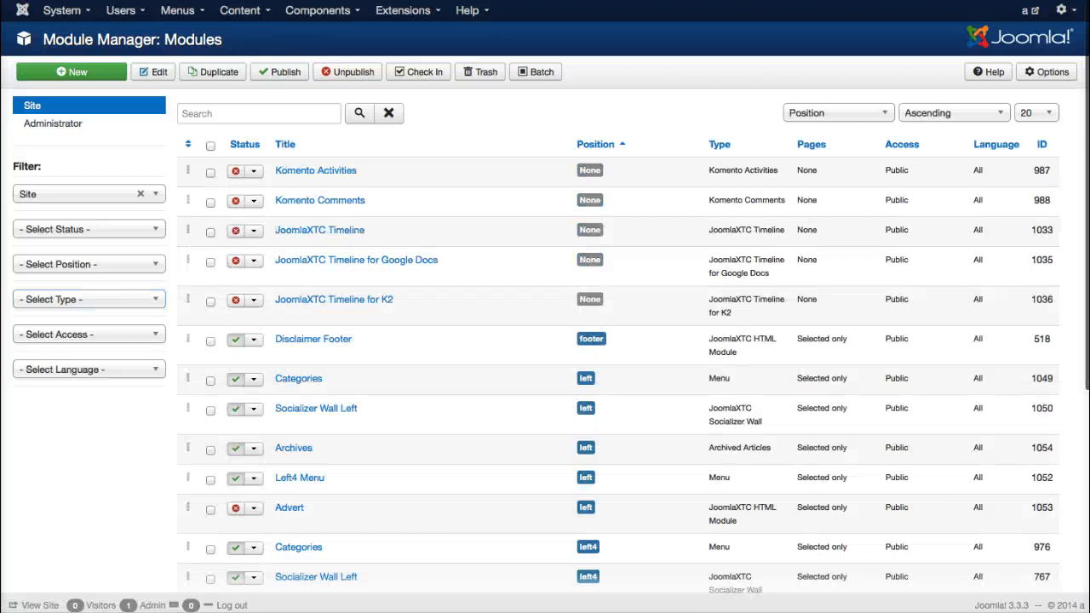
left_click(89, 264)
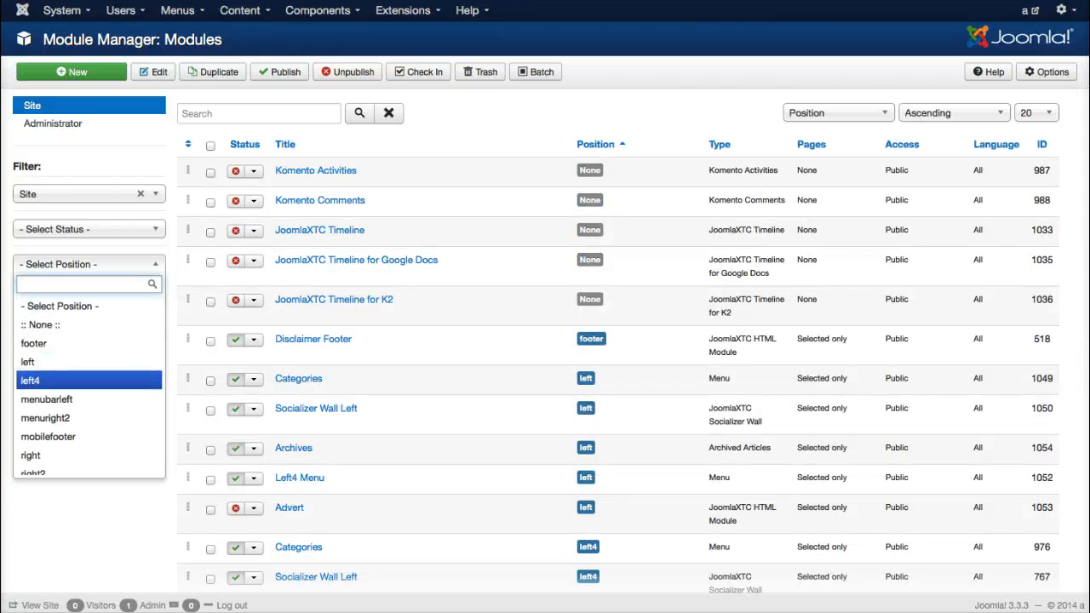
left_click(34, 343)
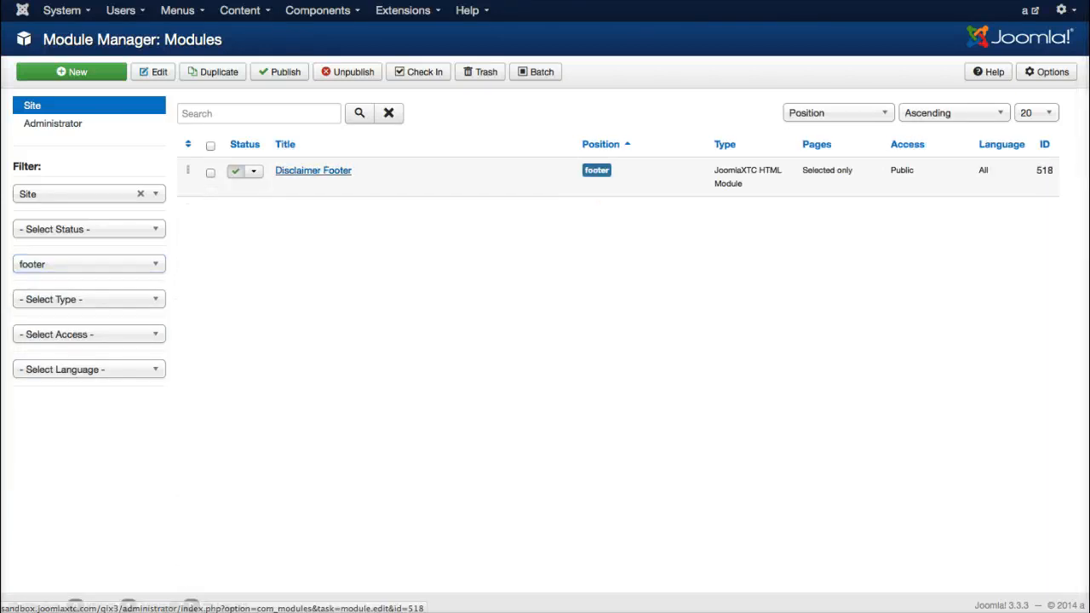
left_click(313, 170)
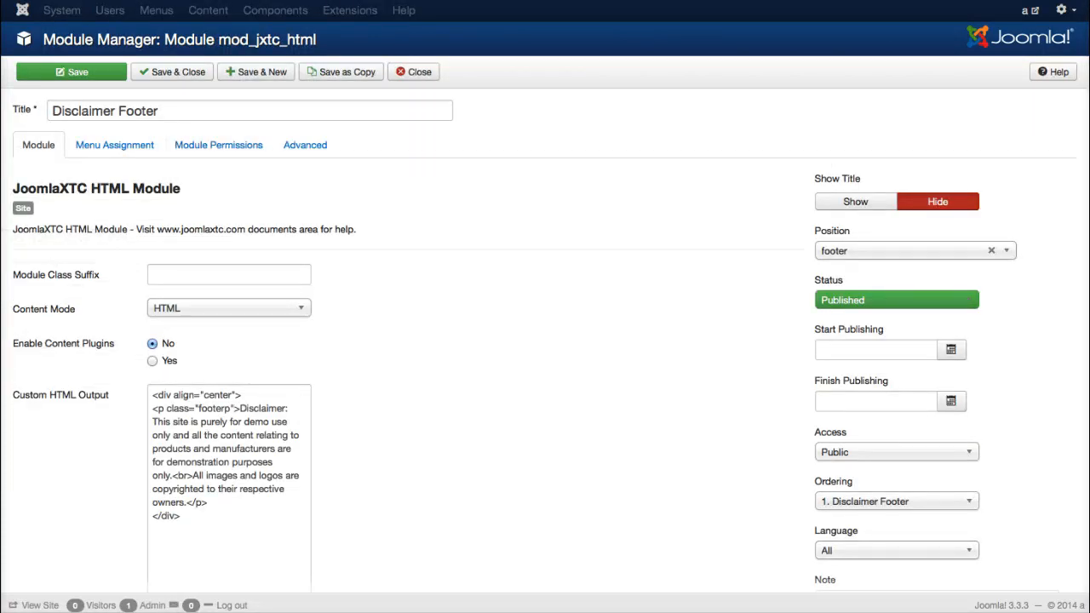
Close the Disclaimer Footer module without saving and open the Qix - Default style in the Template Manager.
left_click(414, 72)
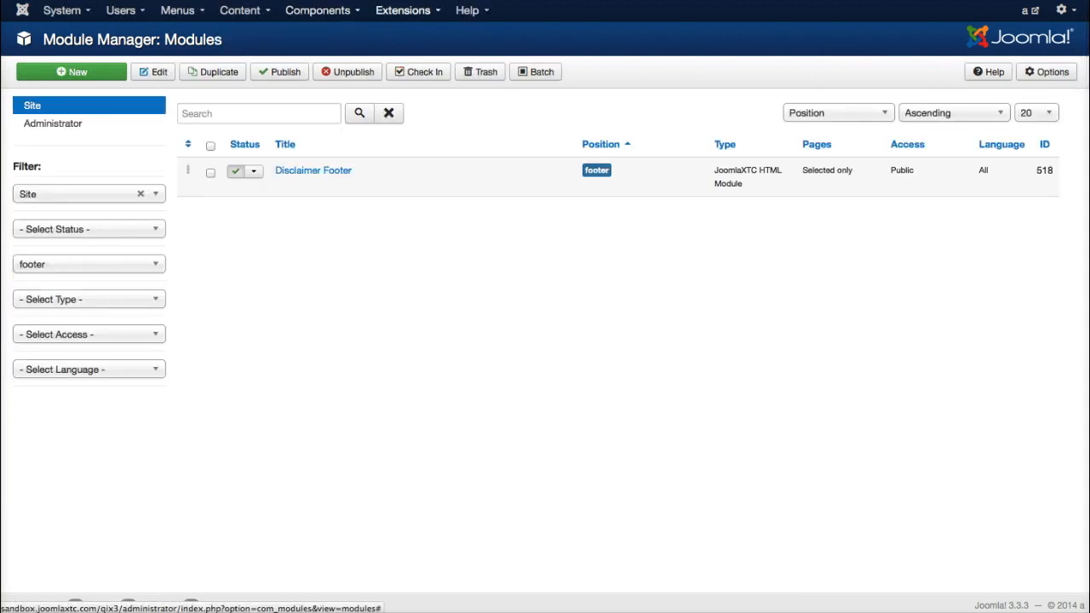
left_click(402, 10)
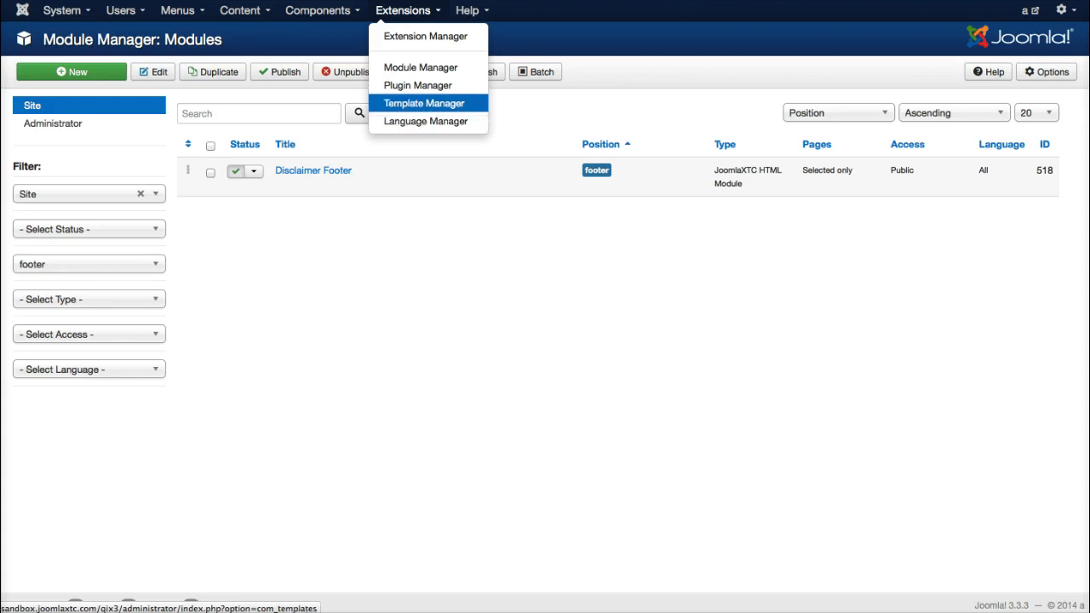
left_click(424, 103)
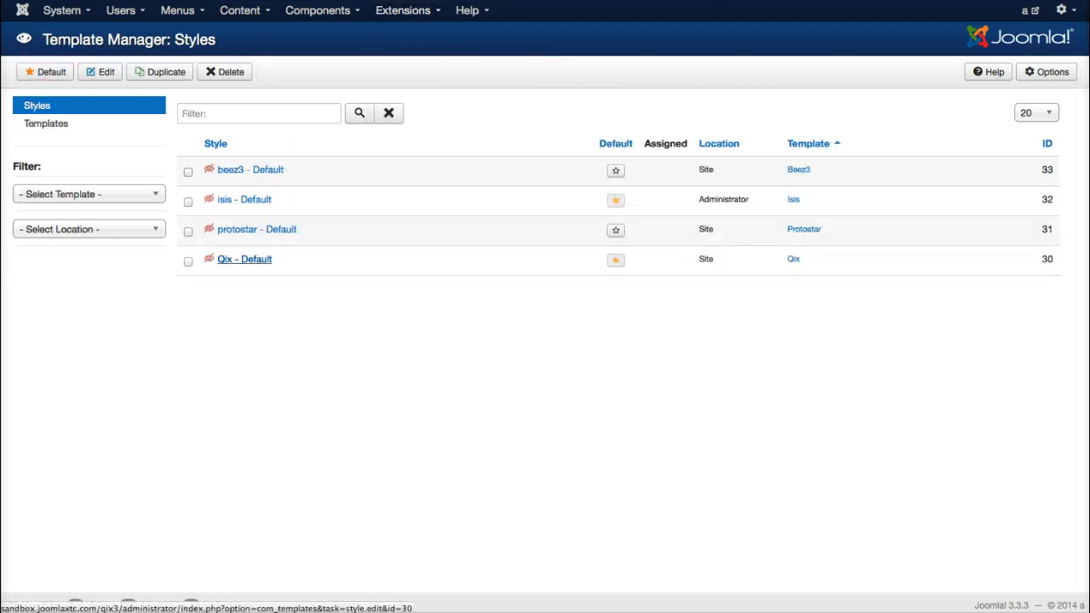
left_click(244, 259)
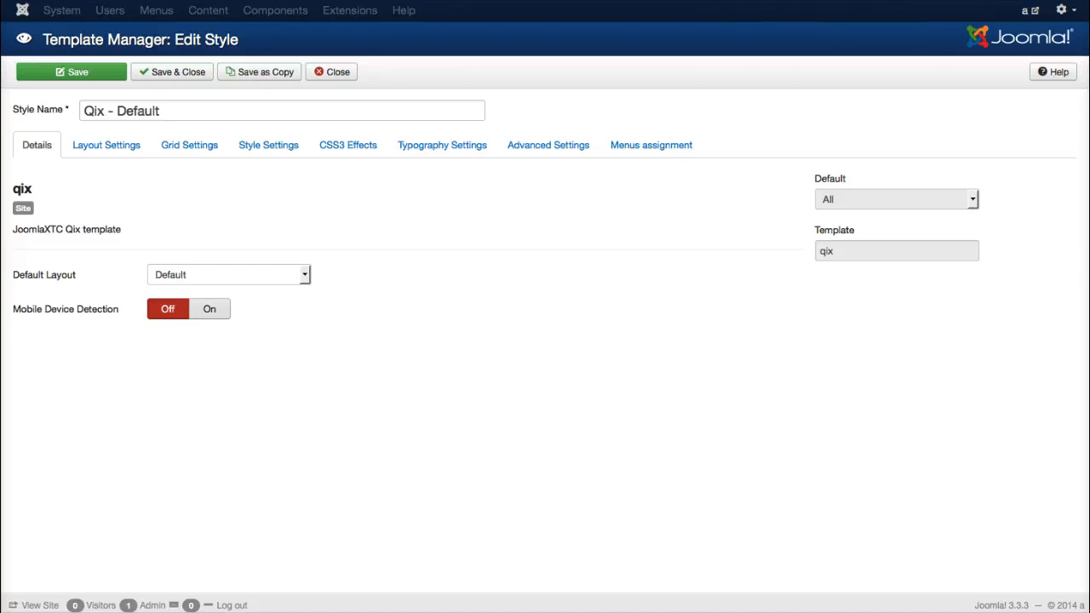
Review the Qix style's layout settings, checking the Template Style options and keeping Style 1.
scroll(545, 323, "down", 1)
left_click(106, 144)
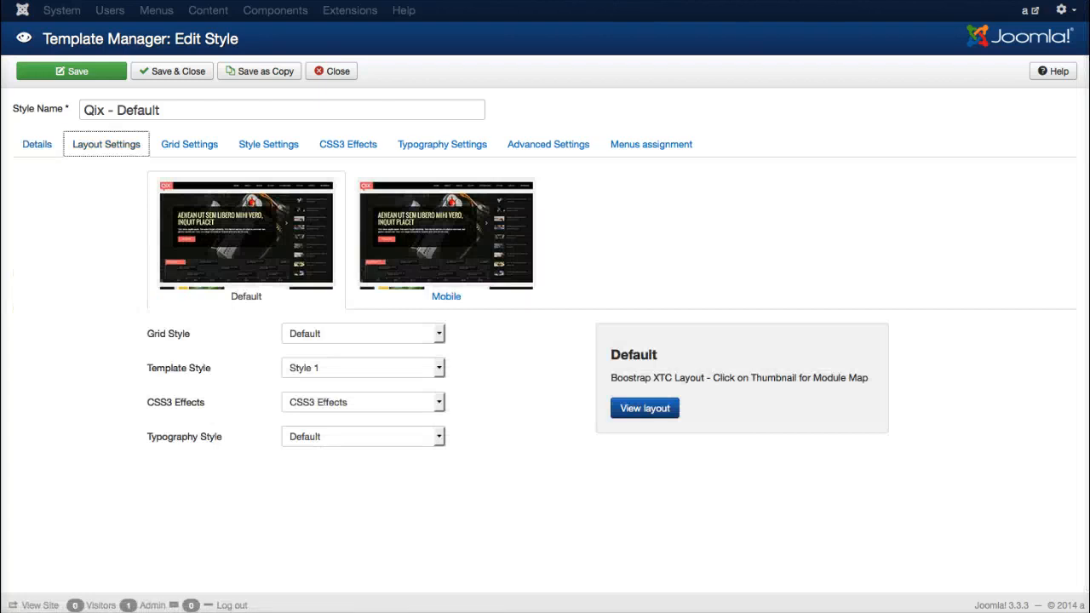
left_click(362, 368)
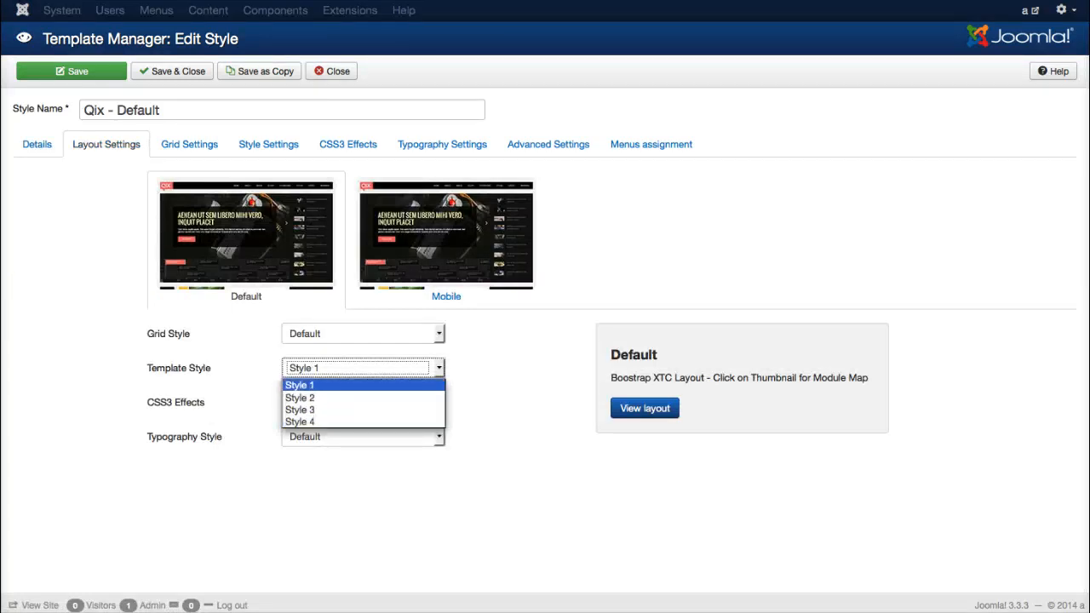
left_click(363, 385)
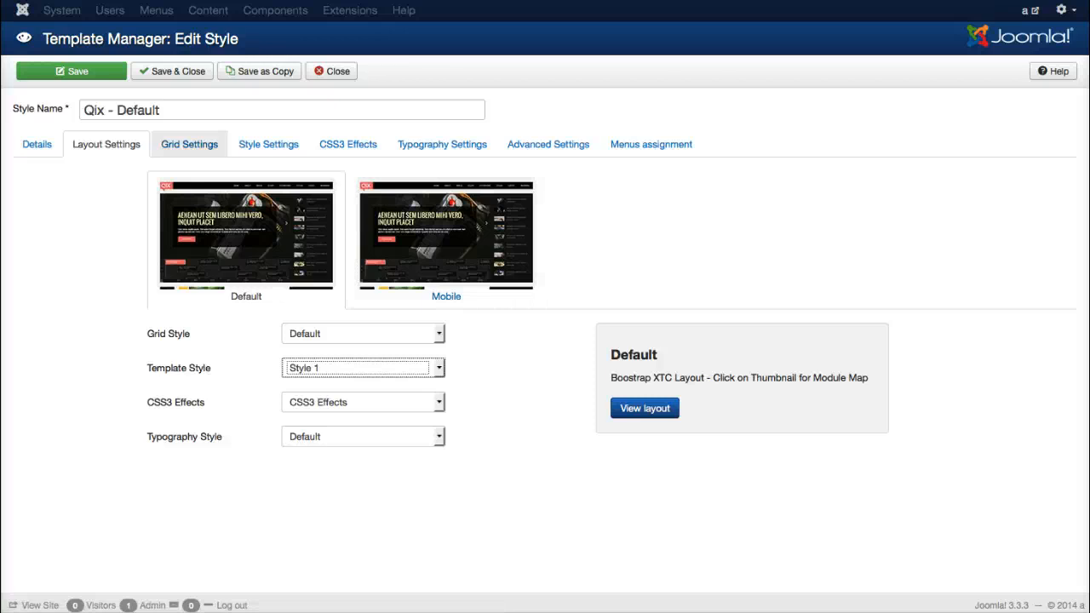
Review the body, header and menu grid settings, and check the main menu on the live site.
left_click(189, 144)
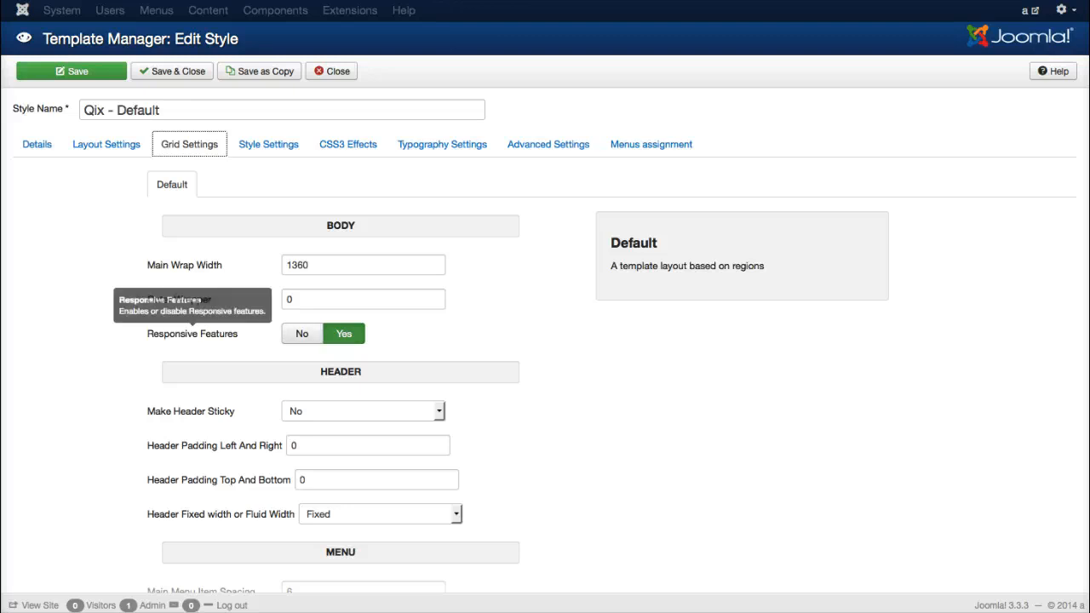
scroll(188, 328, "down", 3)
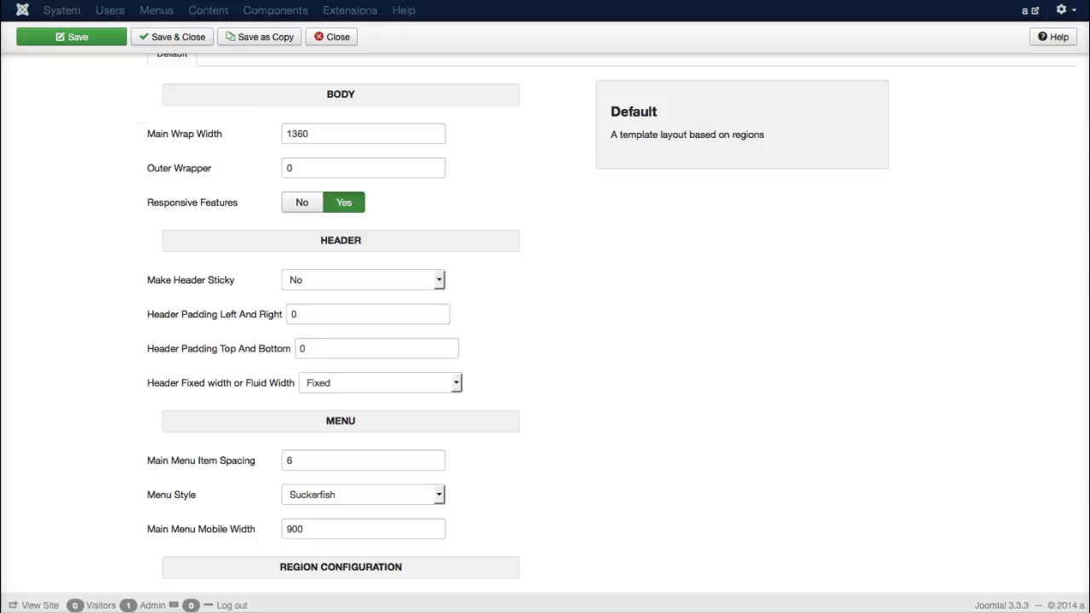
scroll(545, 323, "down", 5)
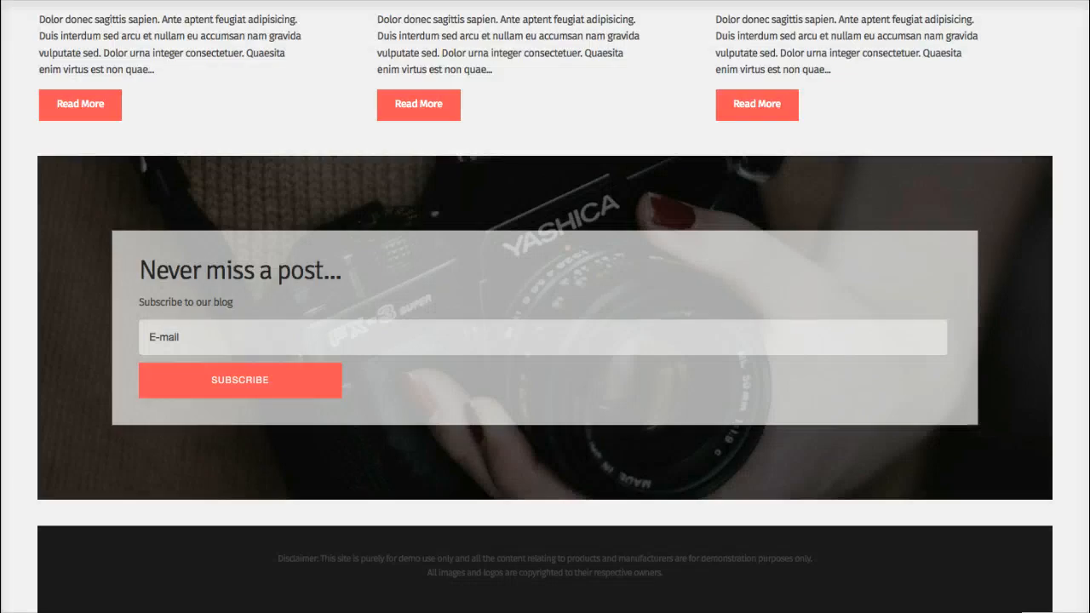
scroll(545, 306, "up", 10)
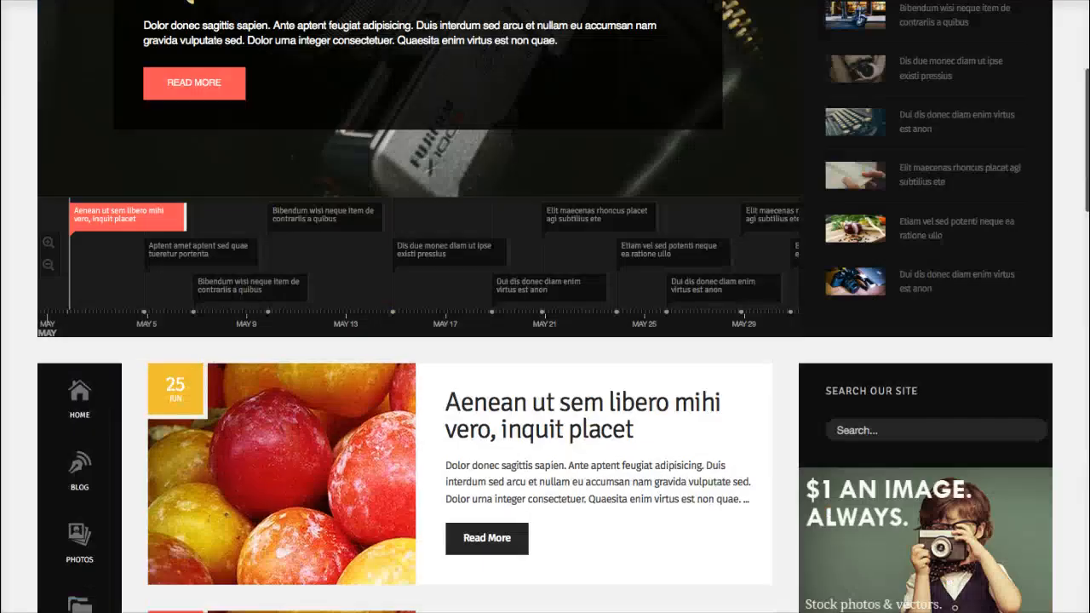
scroll(545, 306, "up", 3)
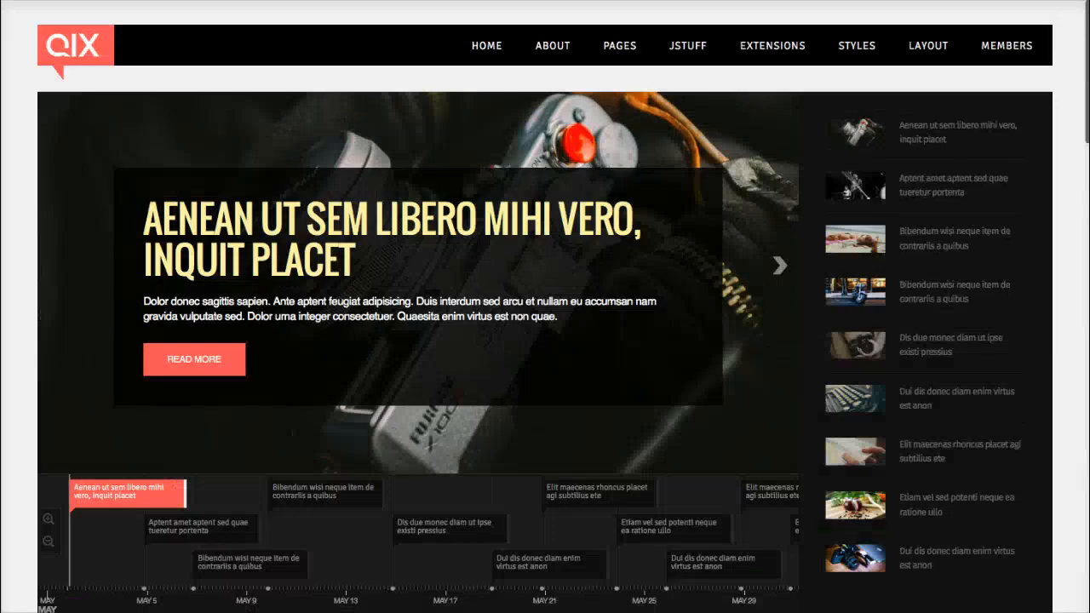
mouse_move(553, 46)
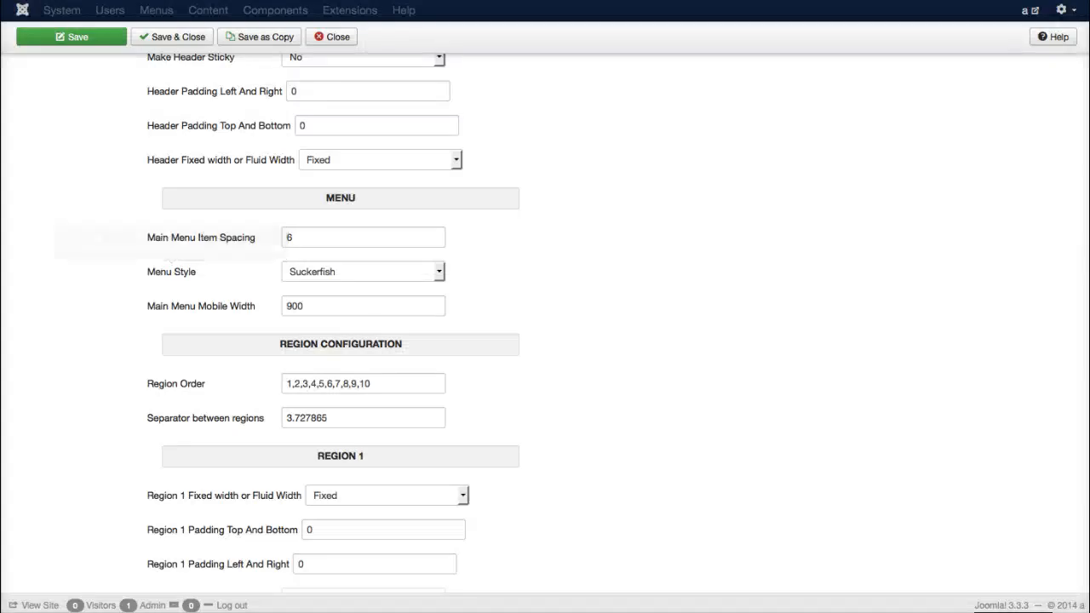
Check the Menu Style options, keeping Suckerfish, and examine the Main Menu Mobile Width setting.
left_click(364, 271)
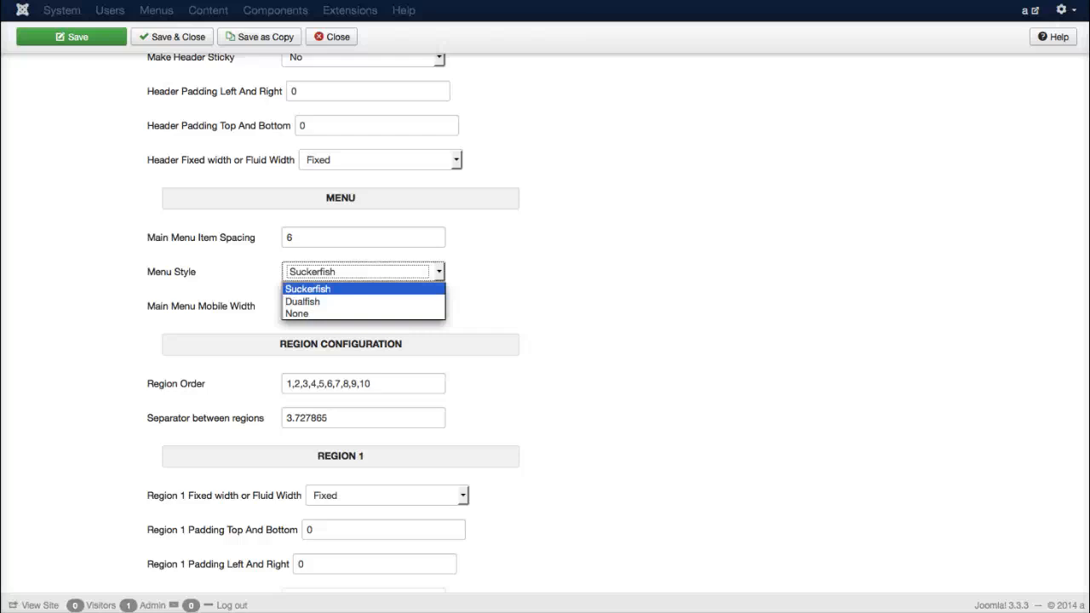
left_click(324, 289)
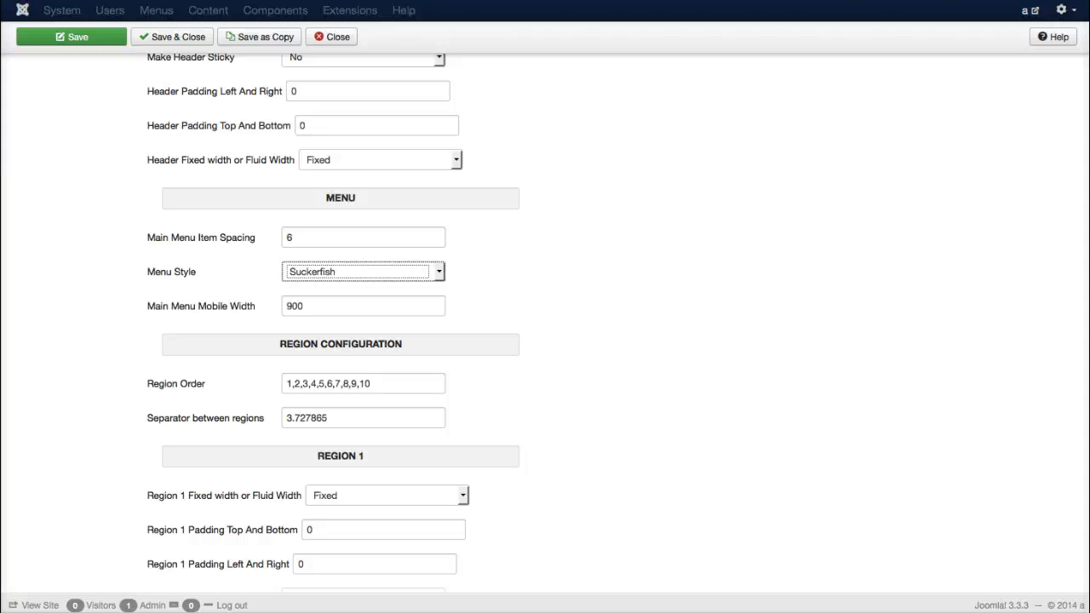
left_click(358, 307)
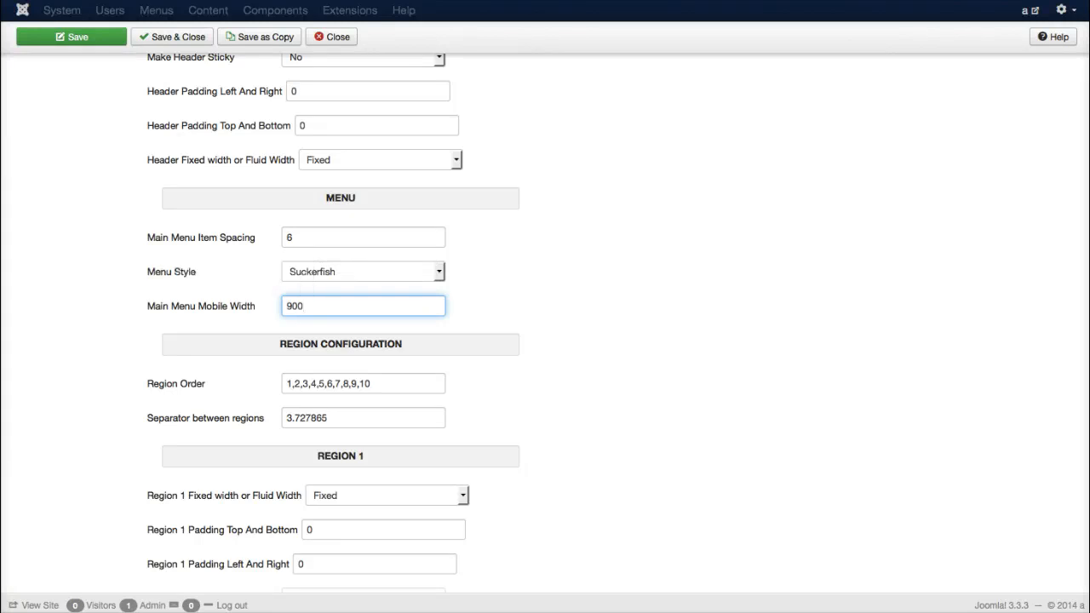
Look over the regions of the live front page from the timeline header to the newsletter subscription area.
scroll(341, 323, "down", 3)
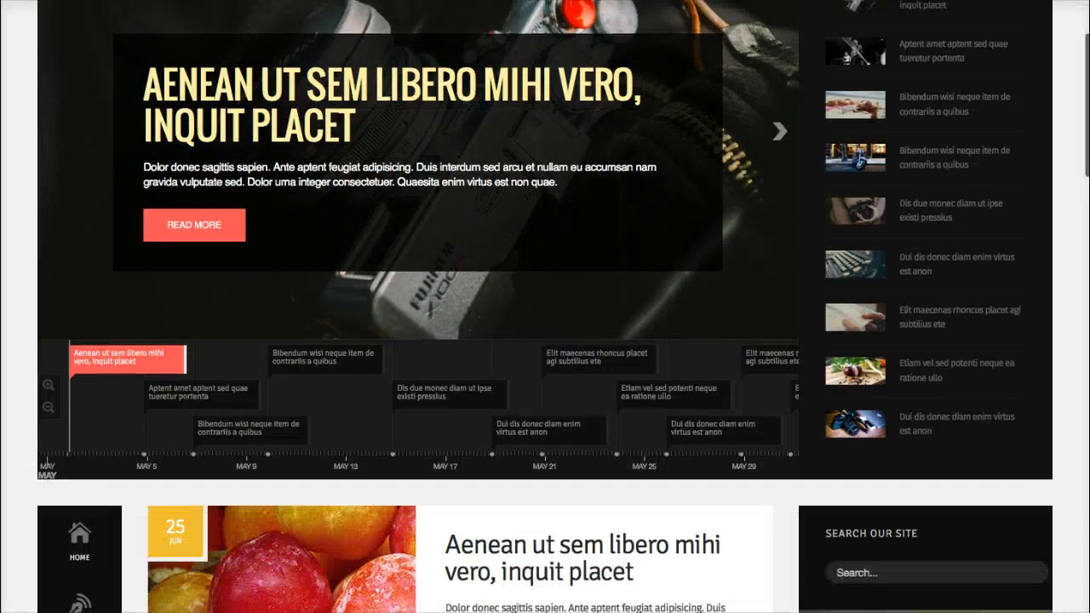
scroll(545, 307, "down", 20)
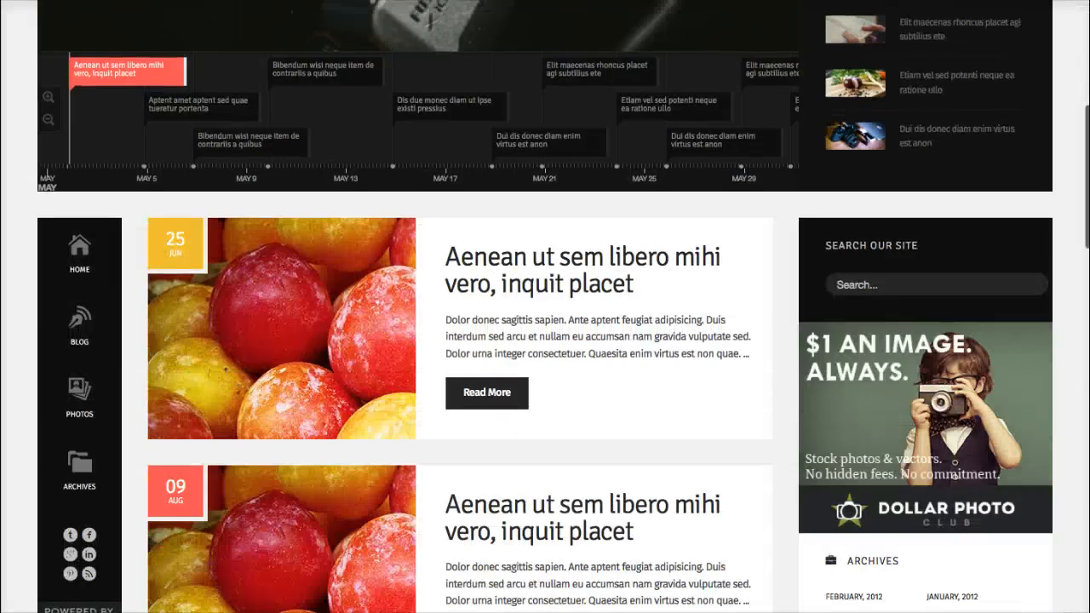
scroll(545, 307, "up", 20)
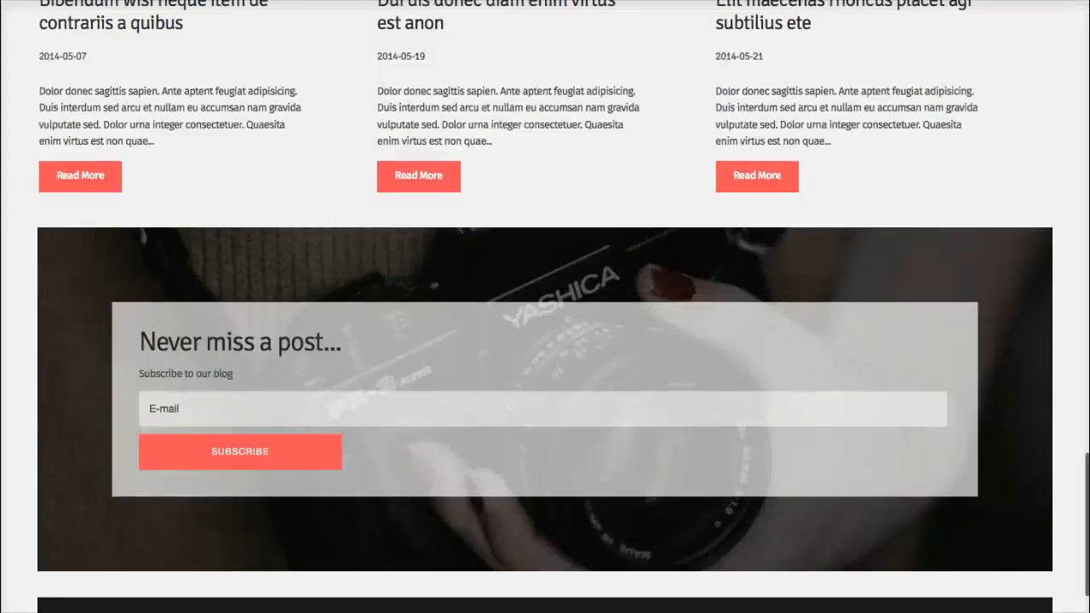
scroll(545, 307, "down", 10)
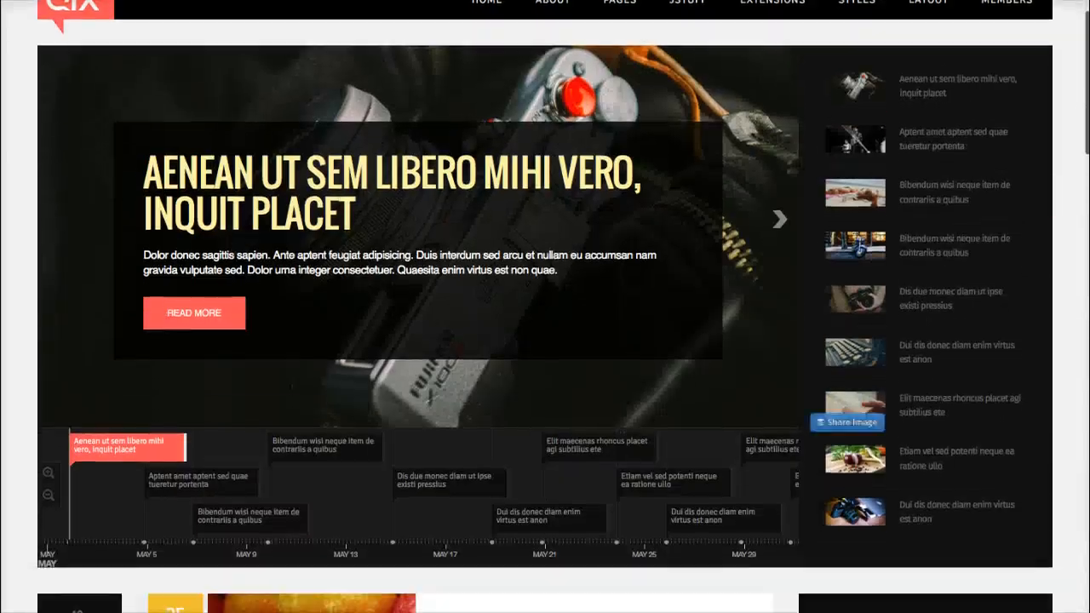
scroll(545, 307, "down", 1)
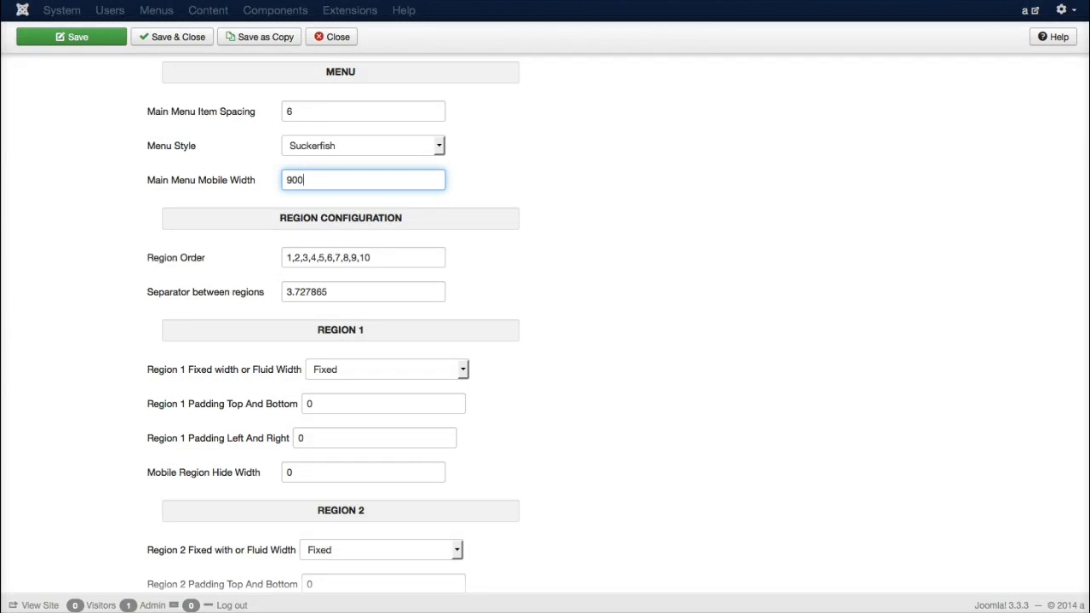
Examine the region order, separator, width, padding and mobile hide settings for Regions 1 through 10.
scroll(545, 324, "down", 4)
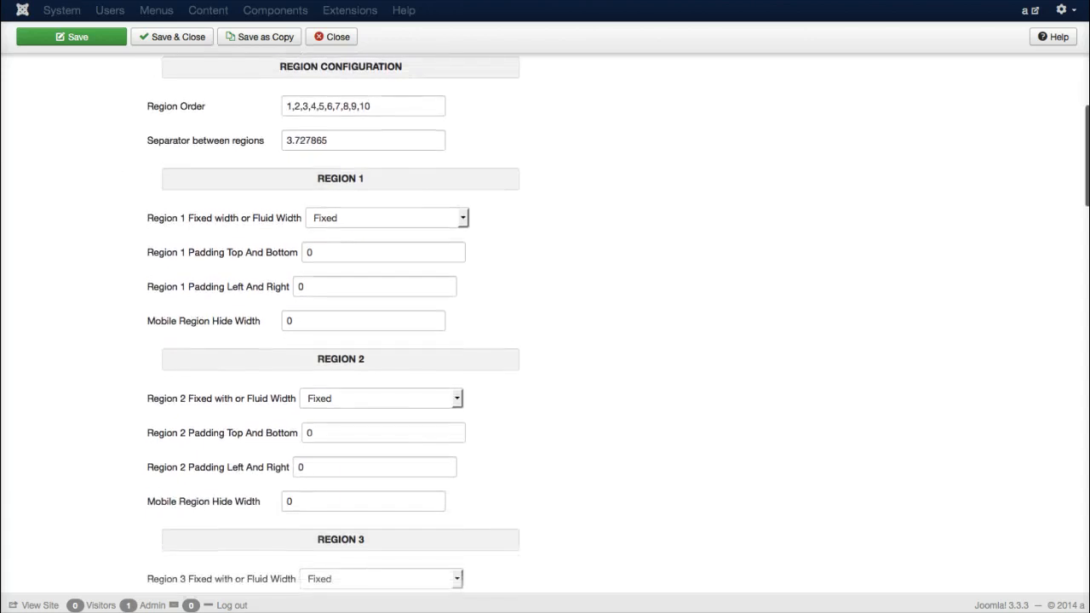
mouse_move(224, 218)
mouse_move(203, 321)
scroll(545, 324, "down", 4)
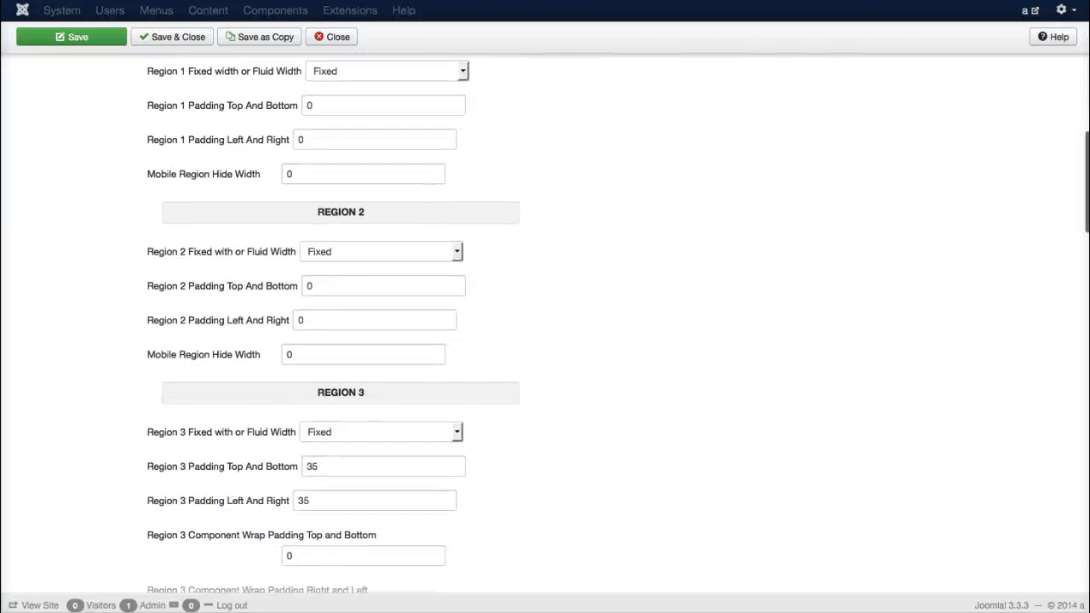
scroll(545, 324, "down", 8)
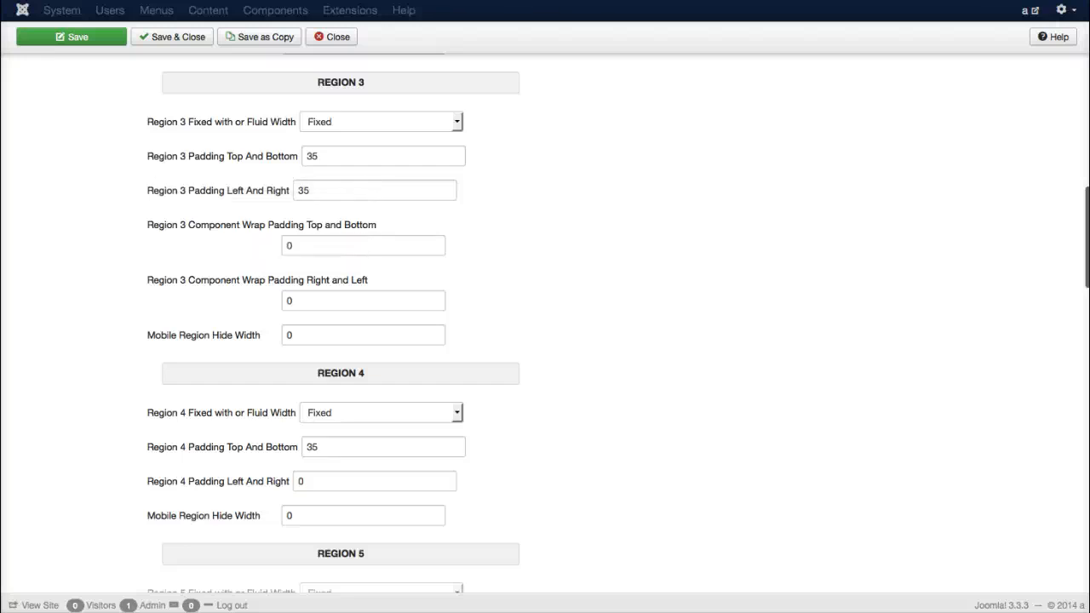
scroll(545, 323, "down", 8)
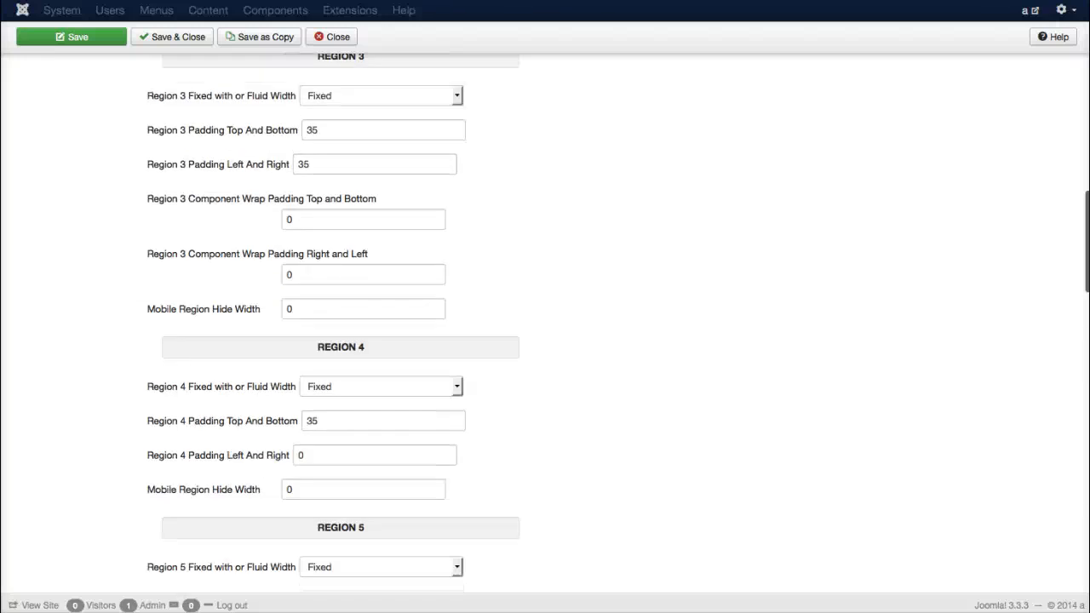
scroll(546, 323, "down", 15)
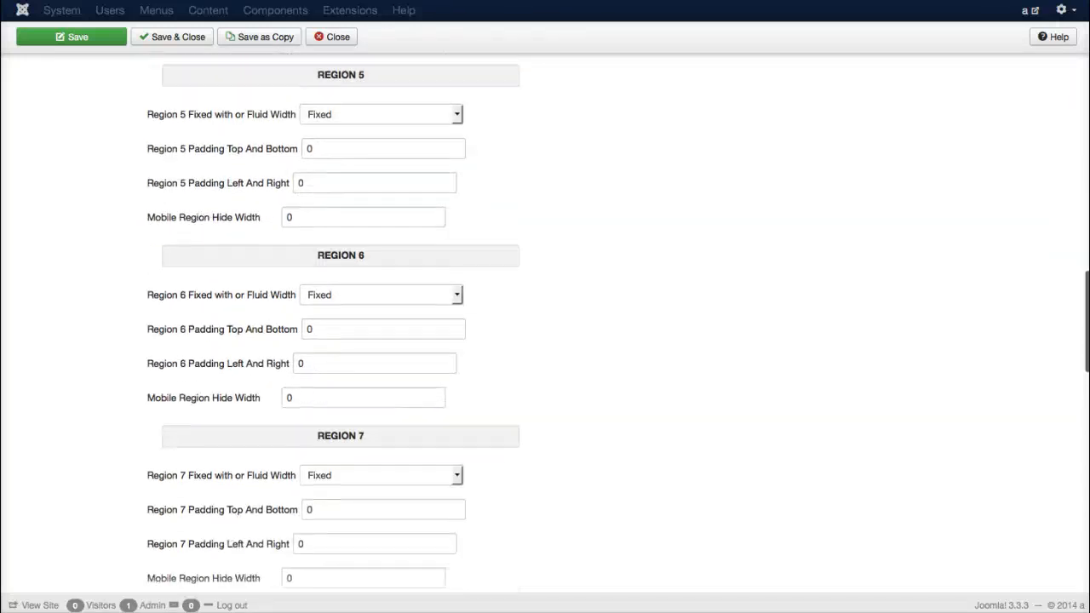
scroll(545, 323, "down", 9)
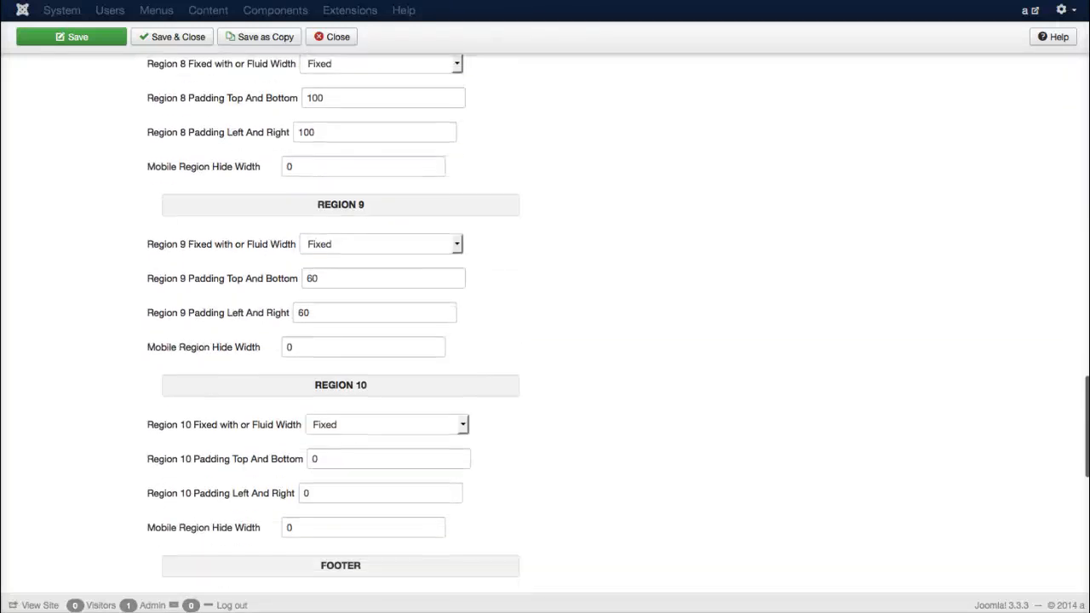
Review the footer padding, left and right column widths and module spacing settings, leaving Left Width at 2 Column Span.
scroll(545, 324, "down", 6)
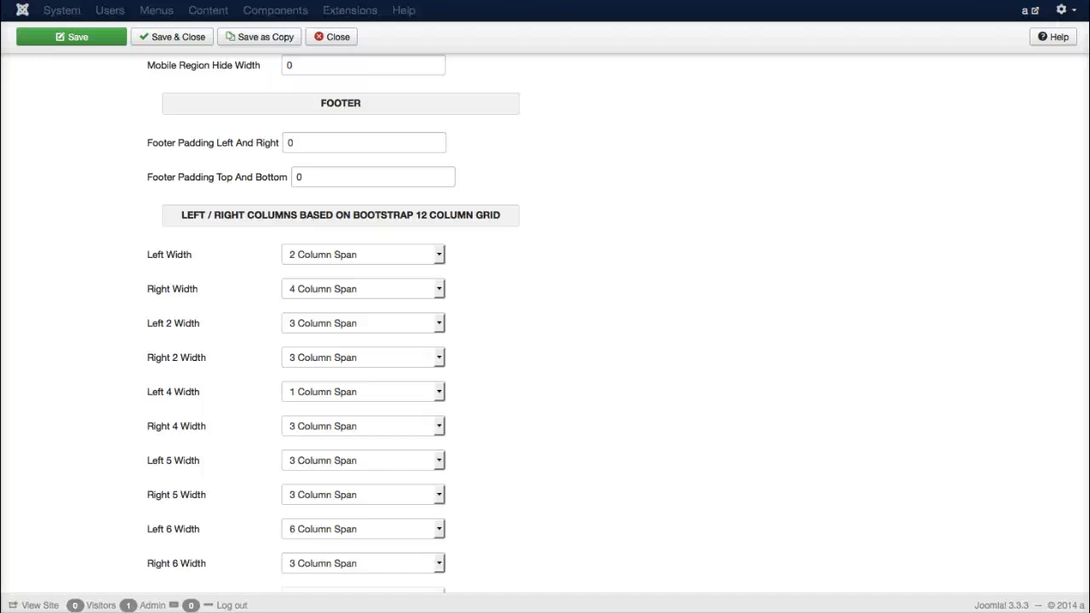
left_click(363, 255)
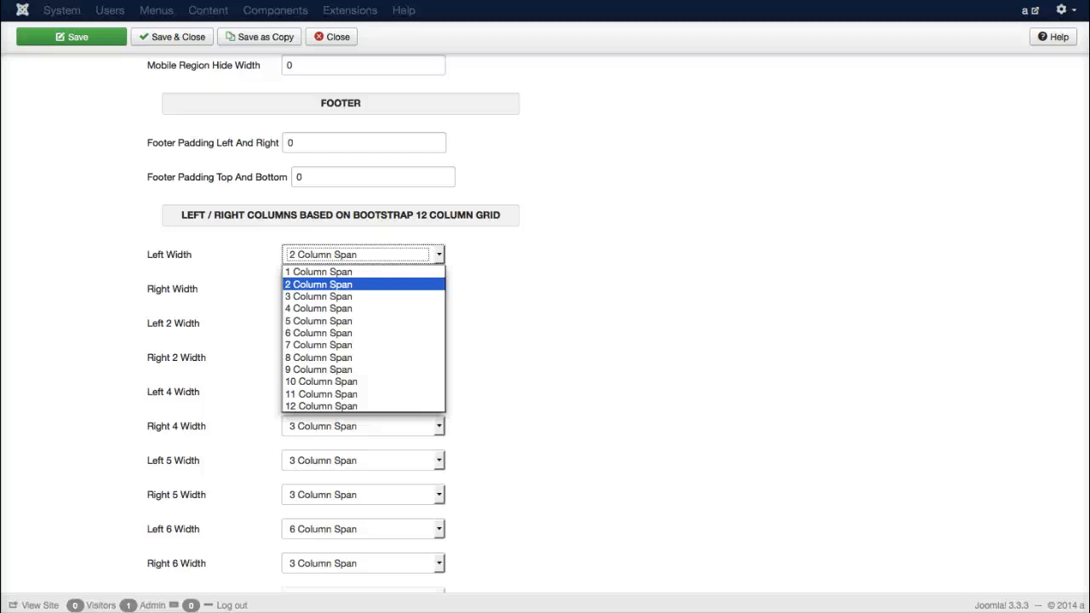
key("Escape")
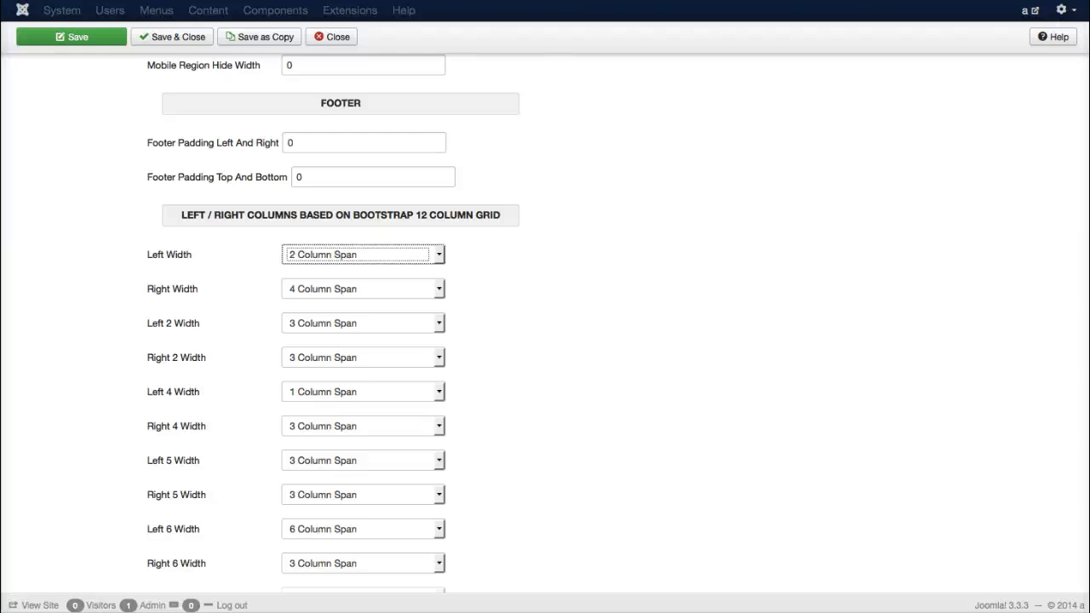
scroll(340, 323, "down", 5)
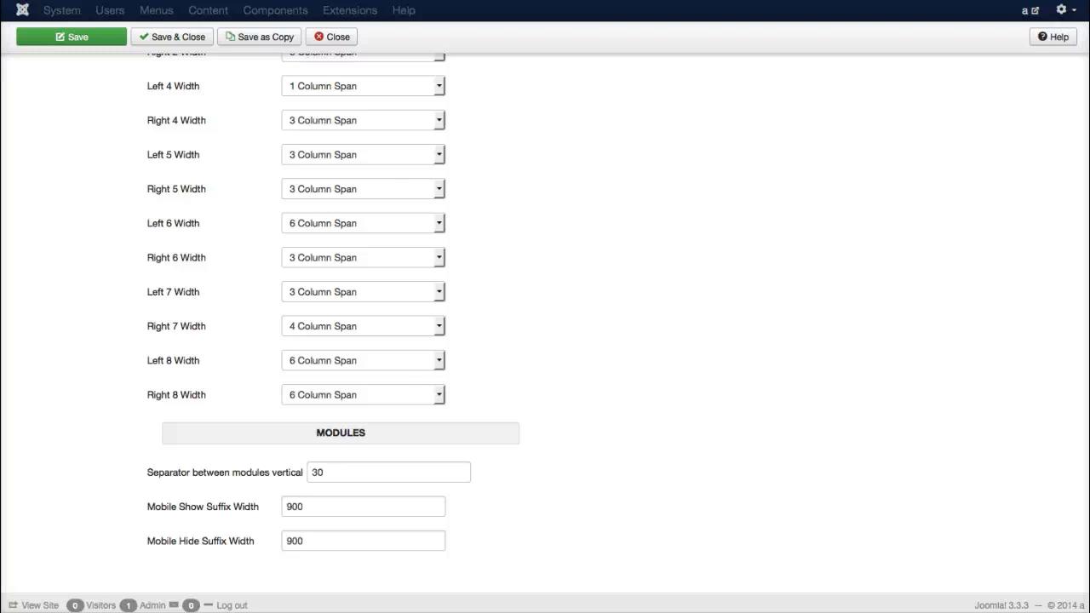
scroll(545, 324, "up", 20)
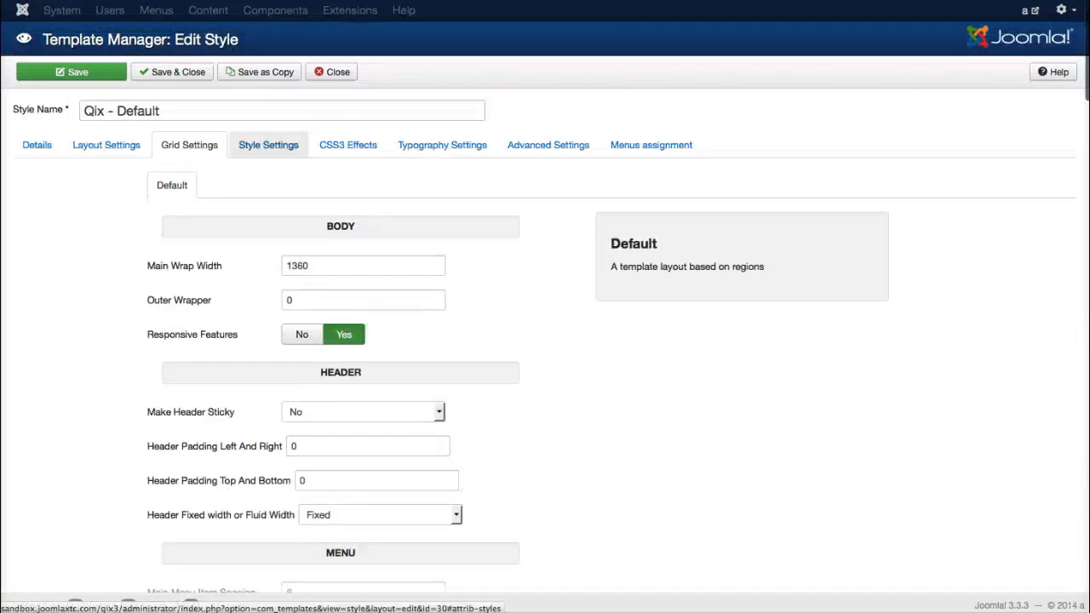
Open the style settings and examine Style 1's background color, image and position settings for the front page, subpages and mobile.
left_click(268, 145)
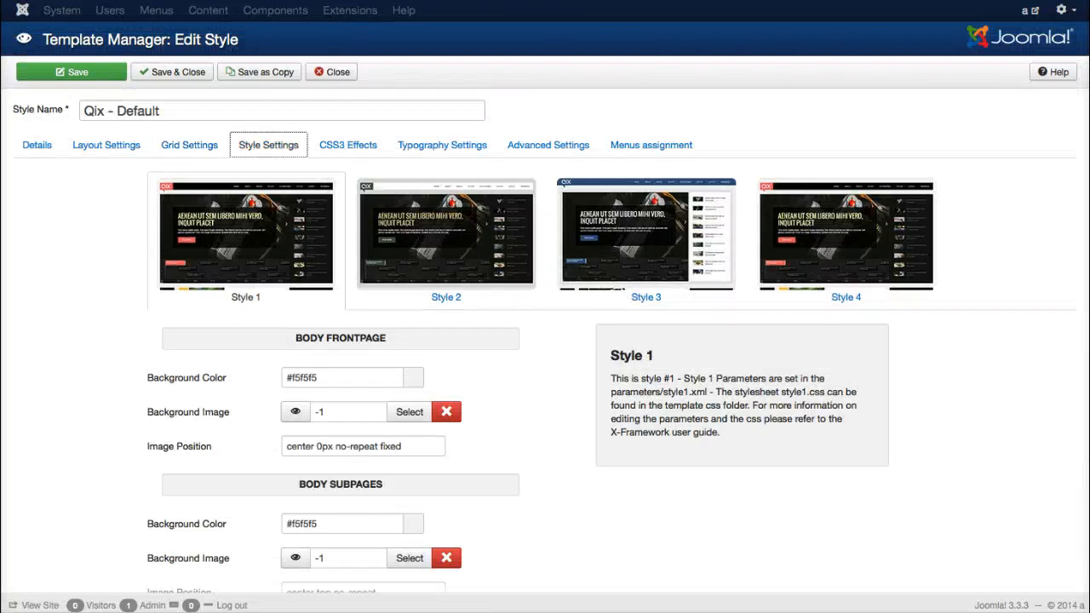
scroll(545, 306, "down", 3)
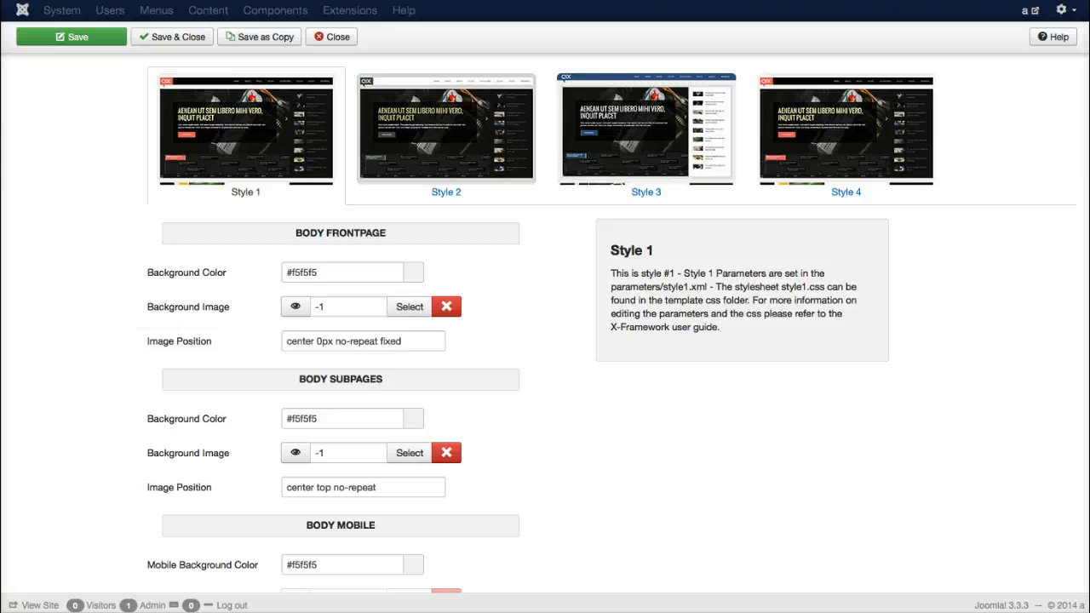
scroll(179, 307, "down", 3)
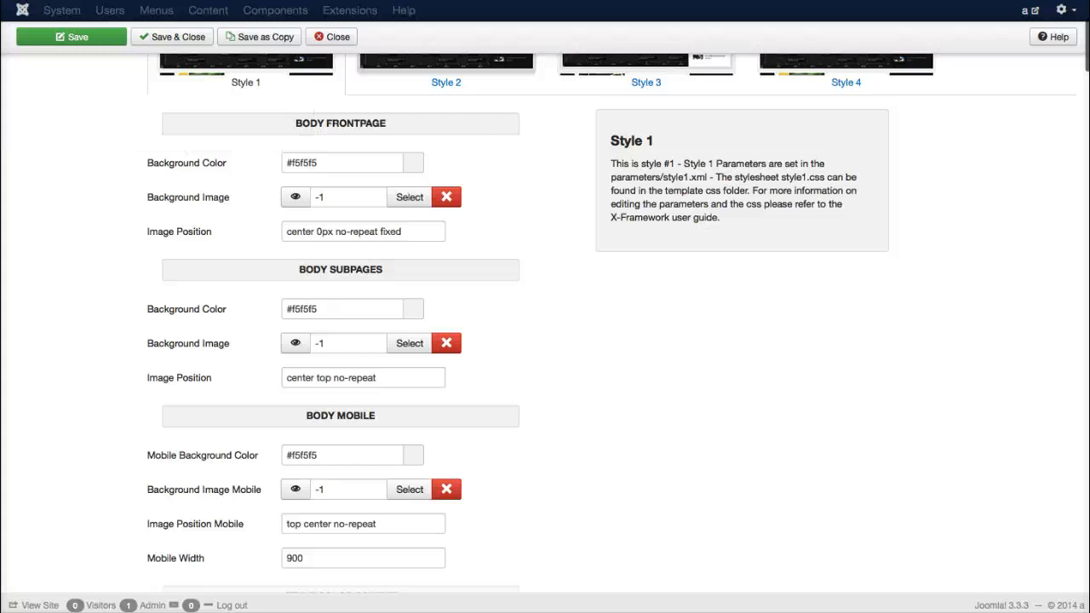
scroll(545, 340, "down", 4)
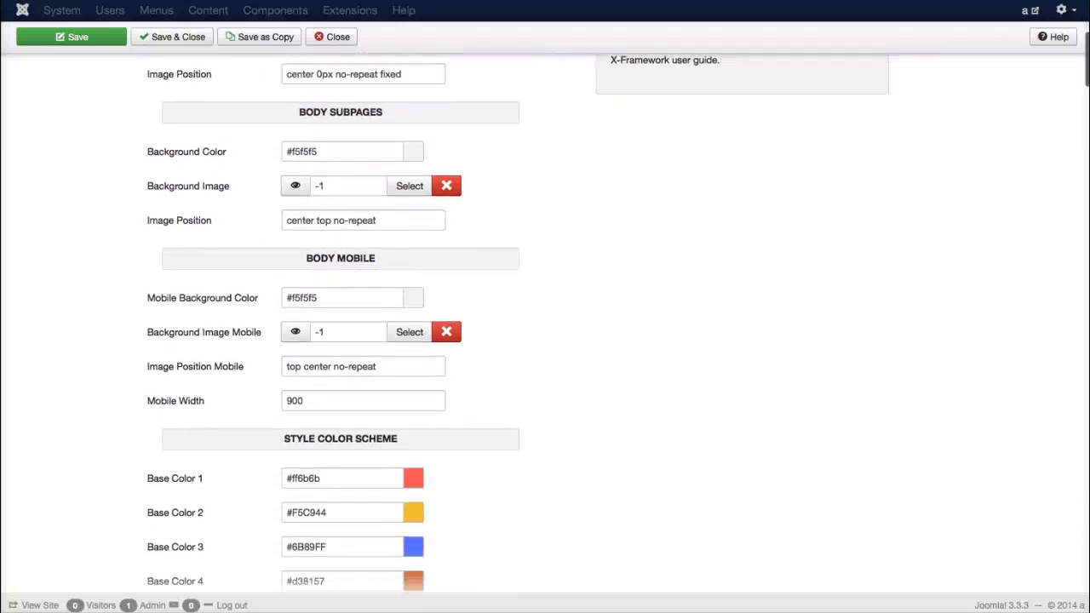
scroll(545, 341, "up", 3)
scroll(545, 340, "down", 4)
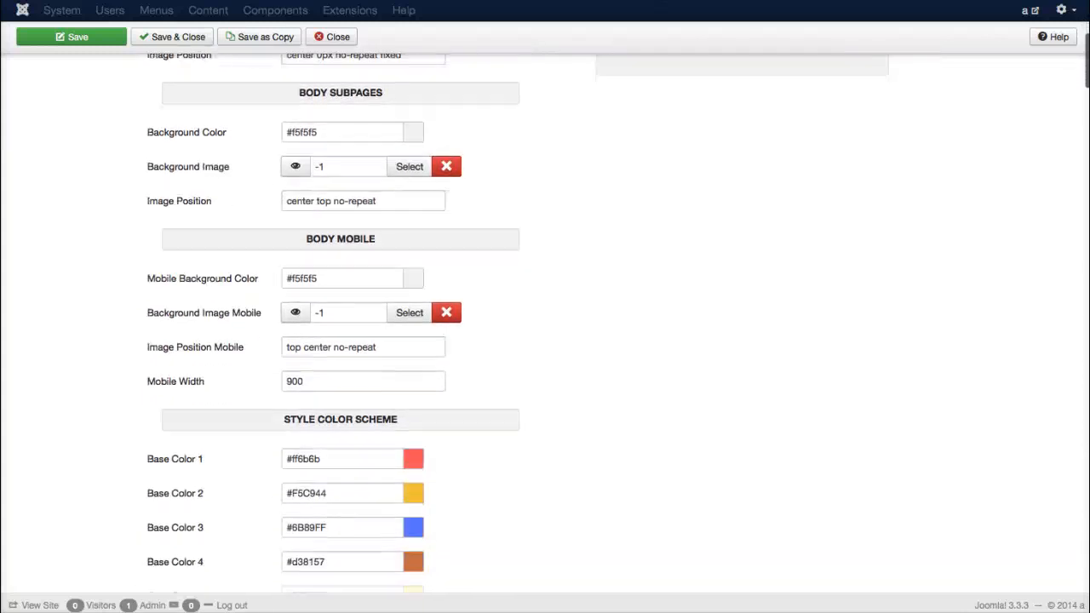
Compare Style 1's base colors in the Style Color Scheme section with the colored elements on the live front page.
scroll(545, 340, "down", 5)
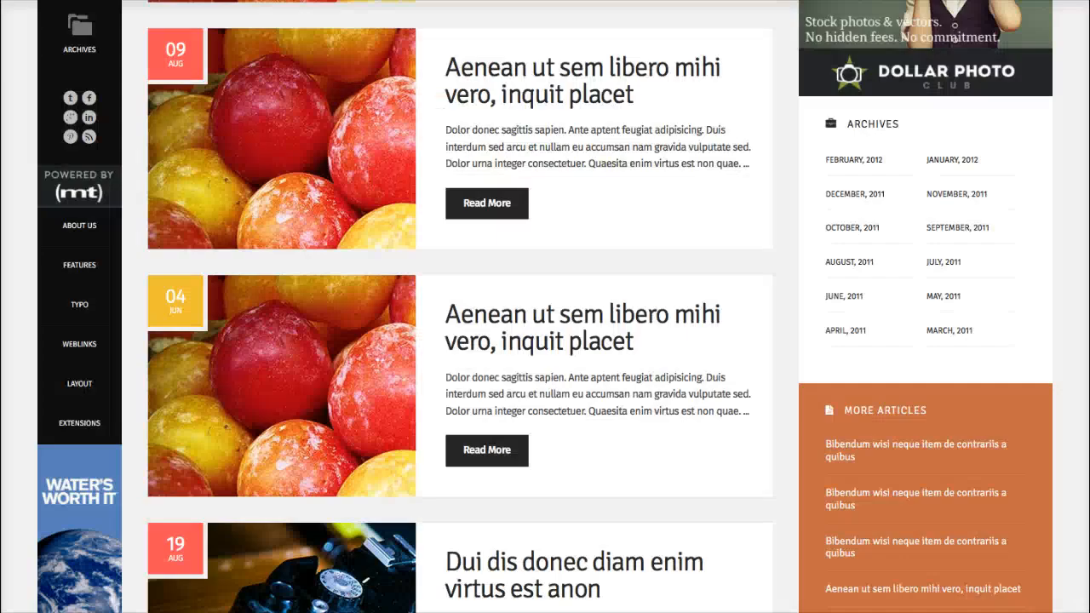
scroll(545, 307, "up", 10)
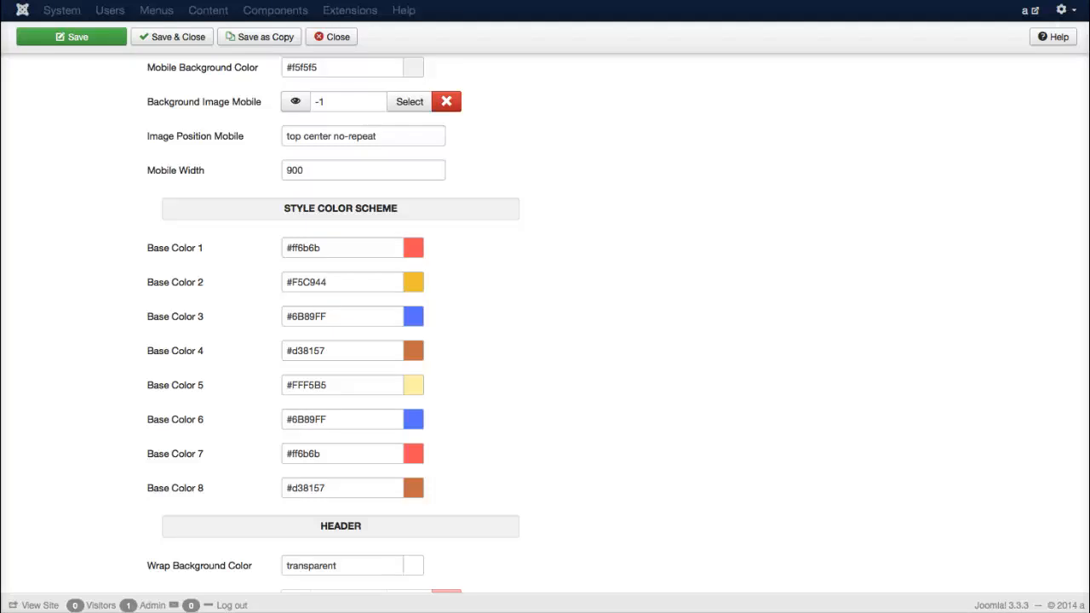
scroll(545, 323, "down", 10)
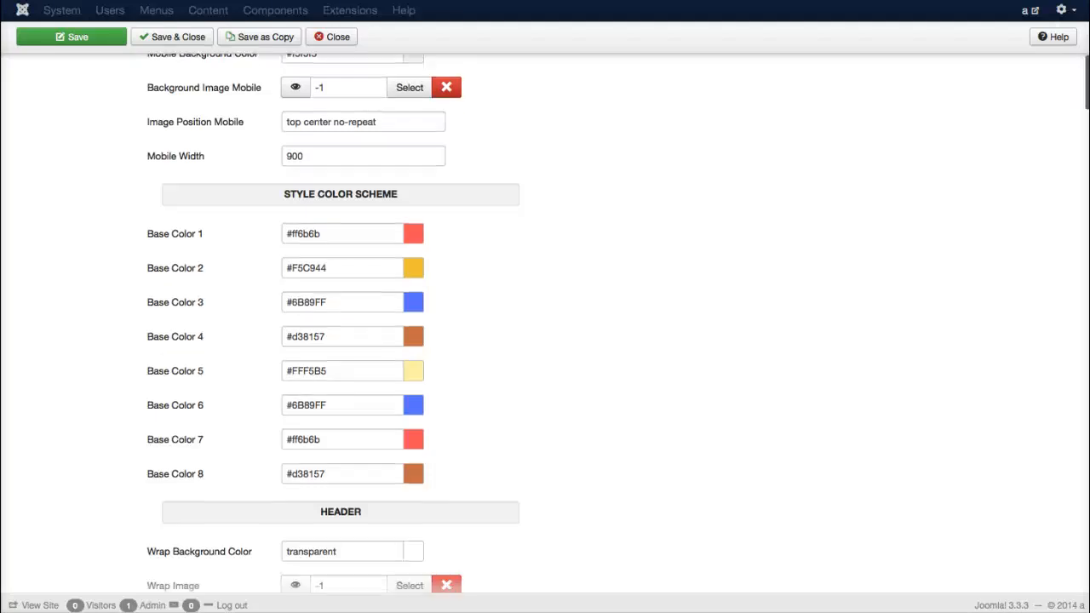
Examine the header background, desktop logo and mobile logo settings, including the image selection for the website logo.
scroll(545, 324, "down", 1)
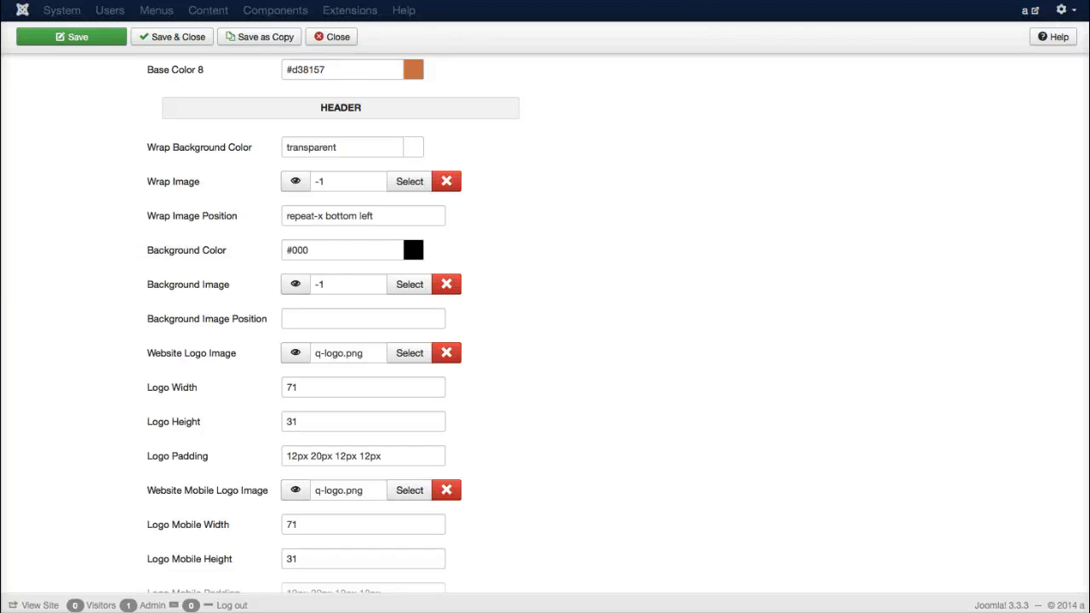
scroll(192, 164, "down", 5)
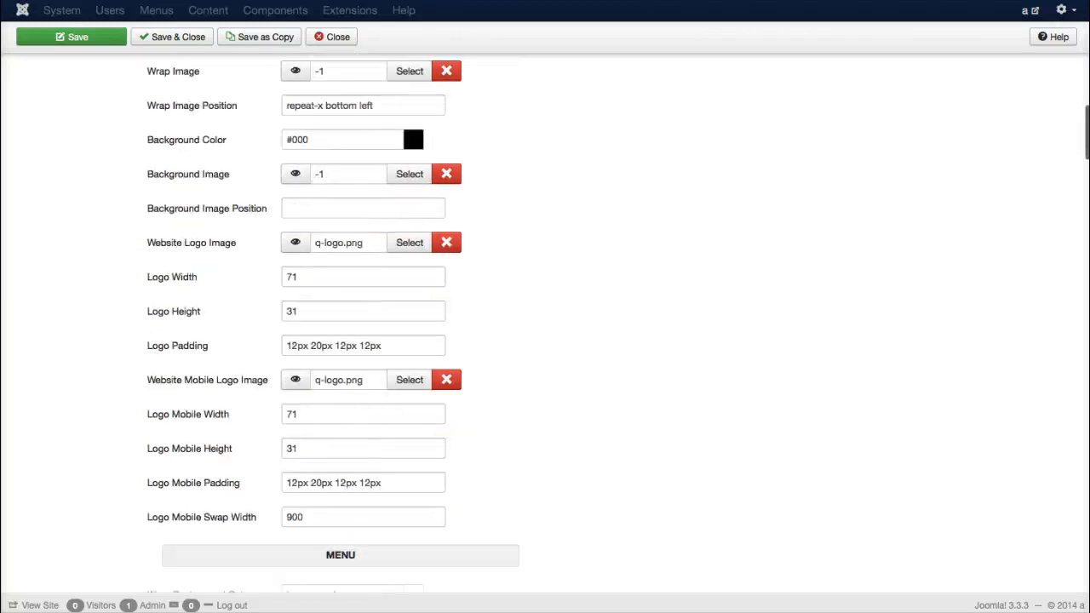
scroll(191, 164, "up", 1)
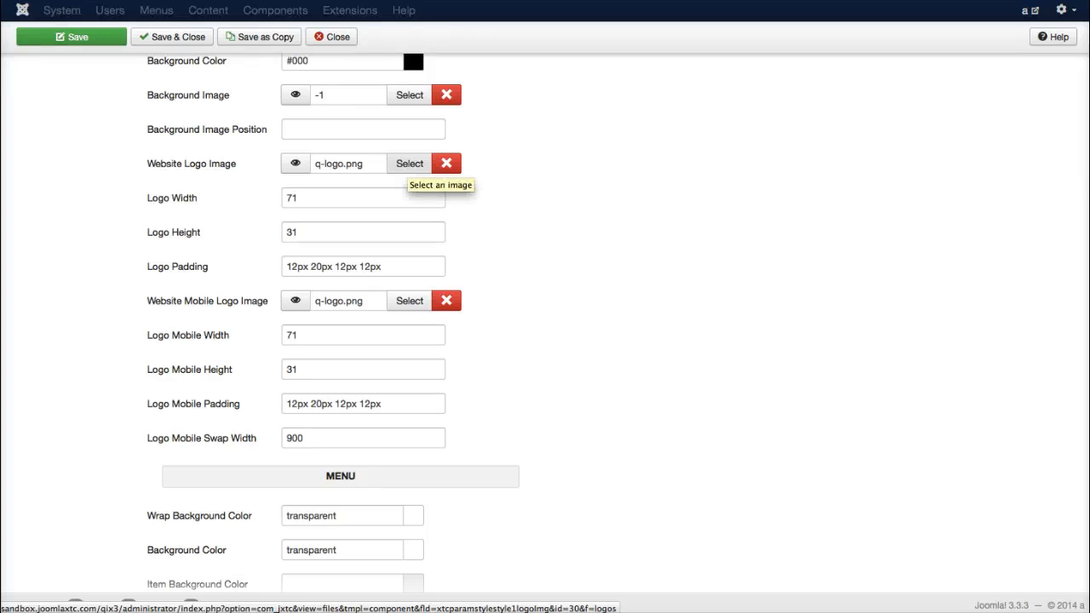
left_click(410, 164)
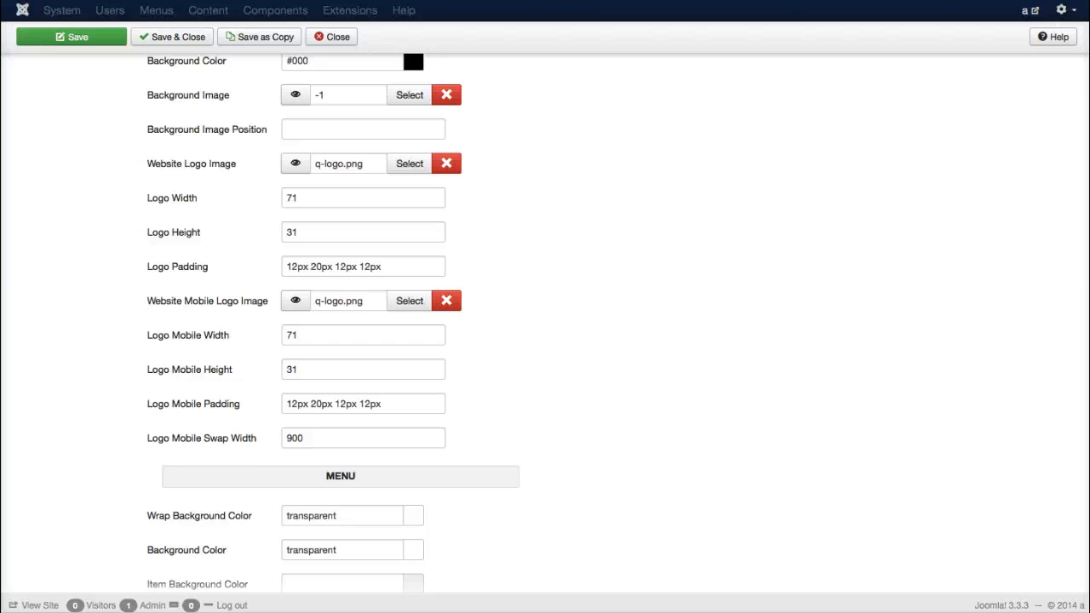
scroll(618, 324, "down", 1)
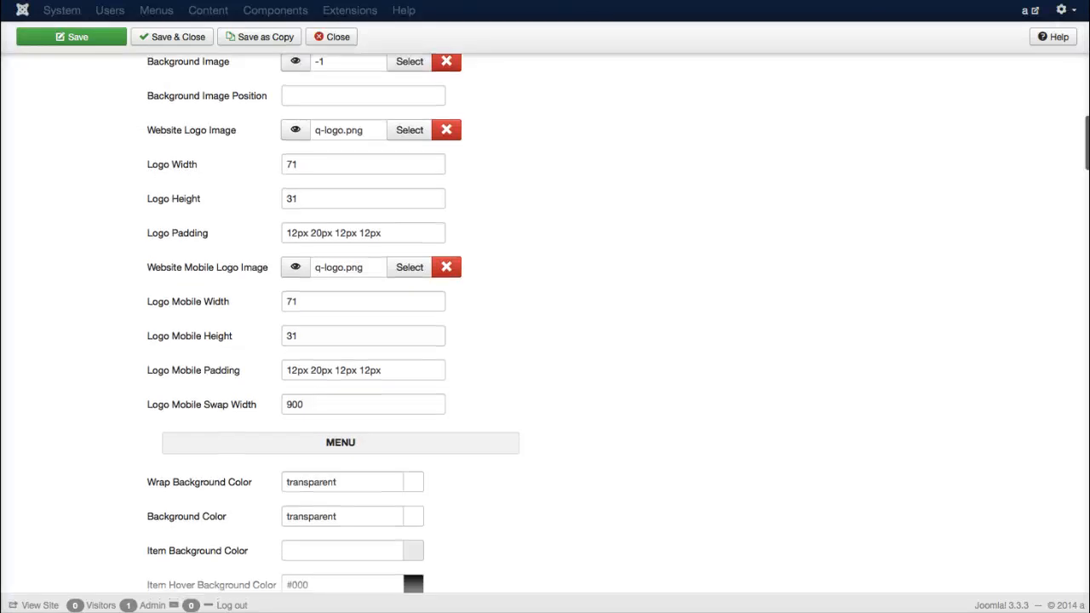
scroll(205, 255, "down", 1)
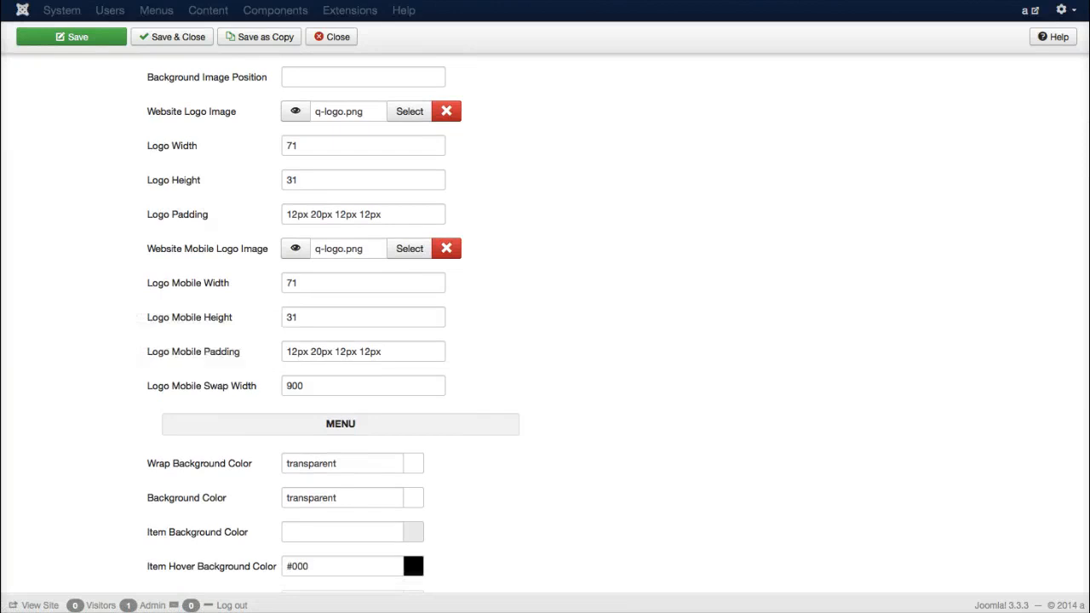
Review the background, font, hover and active color settings for the main menu and its drop-down level.
scroll(545, 322, "down", 5)
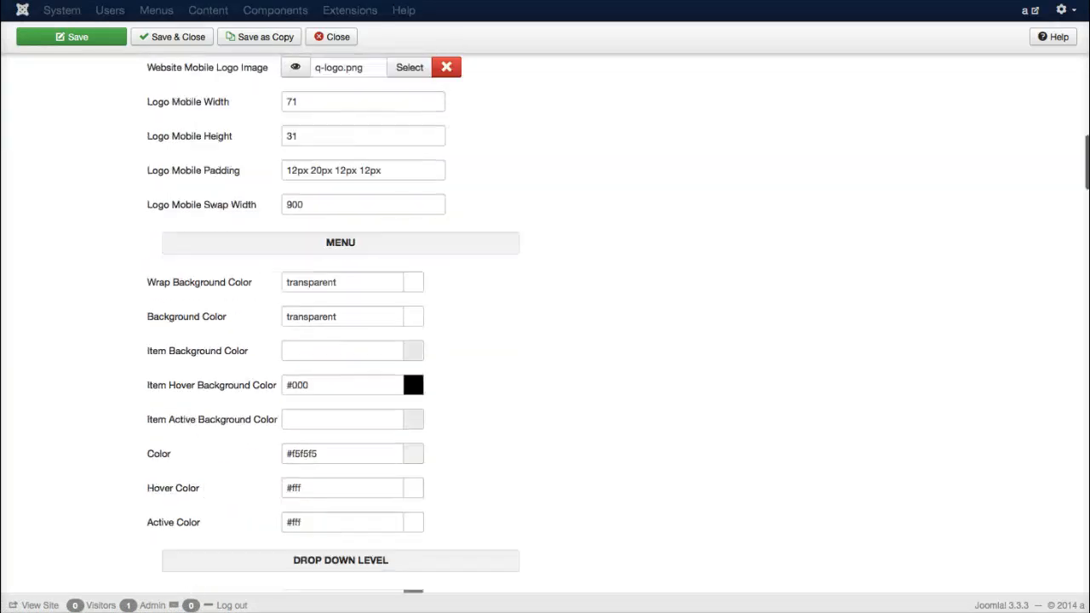
scroll(545, 322, "down", 1)
scroll(341, 322, "down", 1)
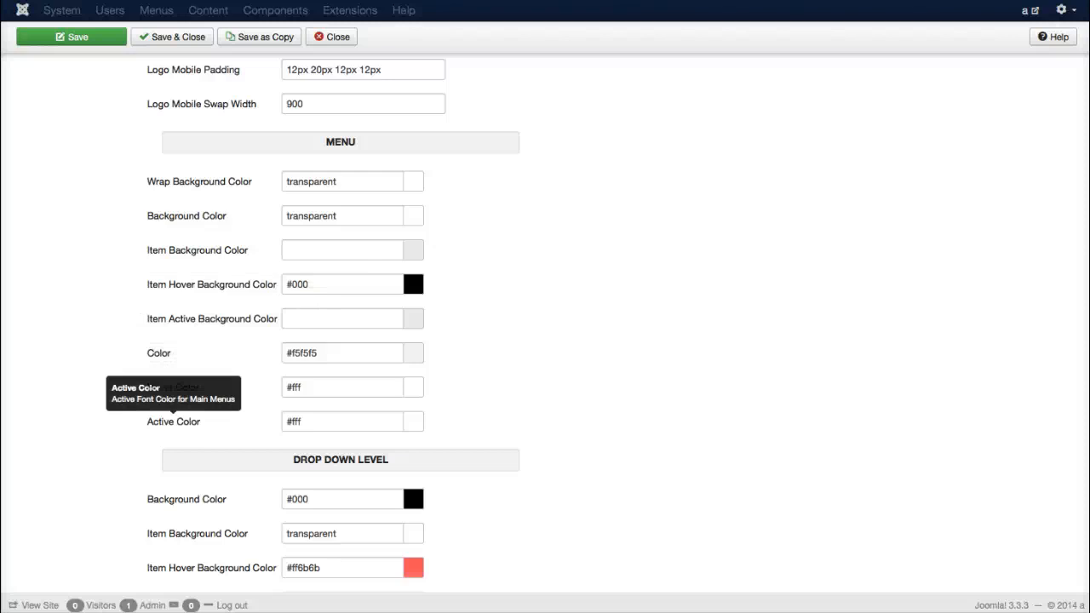
scroll(341, 324, "down", 3)
scroll(545, 324, "down", 5)
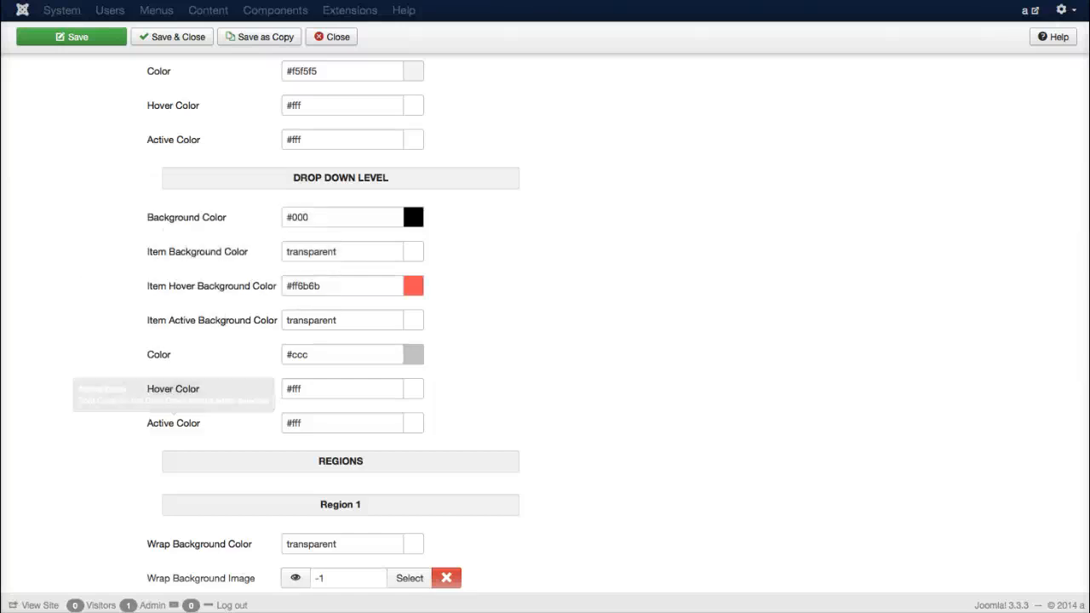
Examine Region 1's background settings and check the Backgrounds at mobile level options, keeping Swap.
scroll(341, 341, "down", 3)
scroll(341, 341, "down", 4)
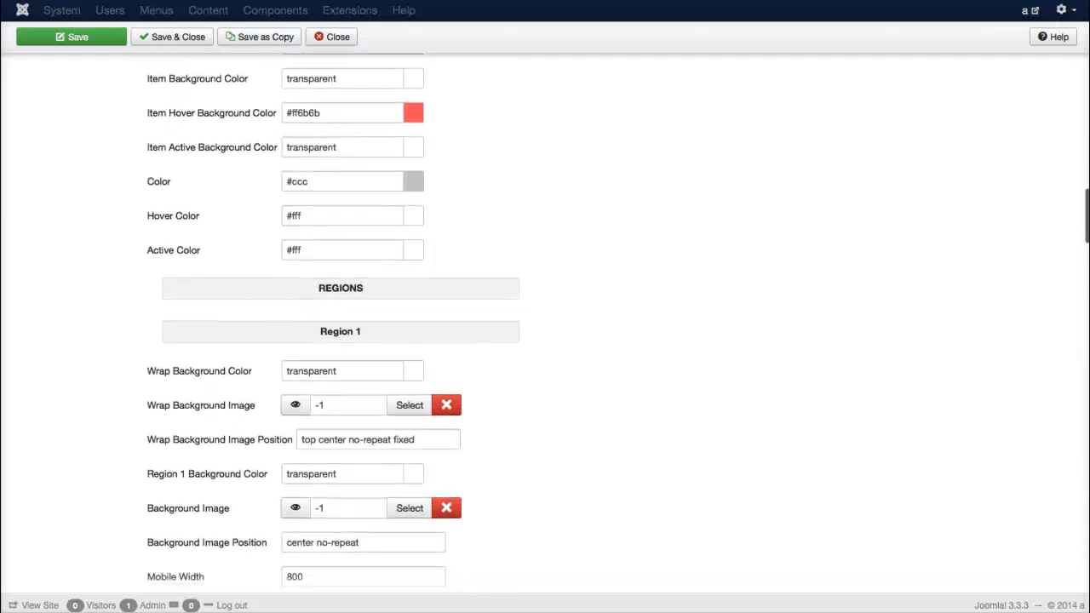
scroll(341, 341, "down", 1)
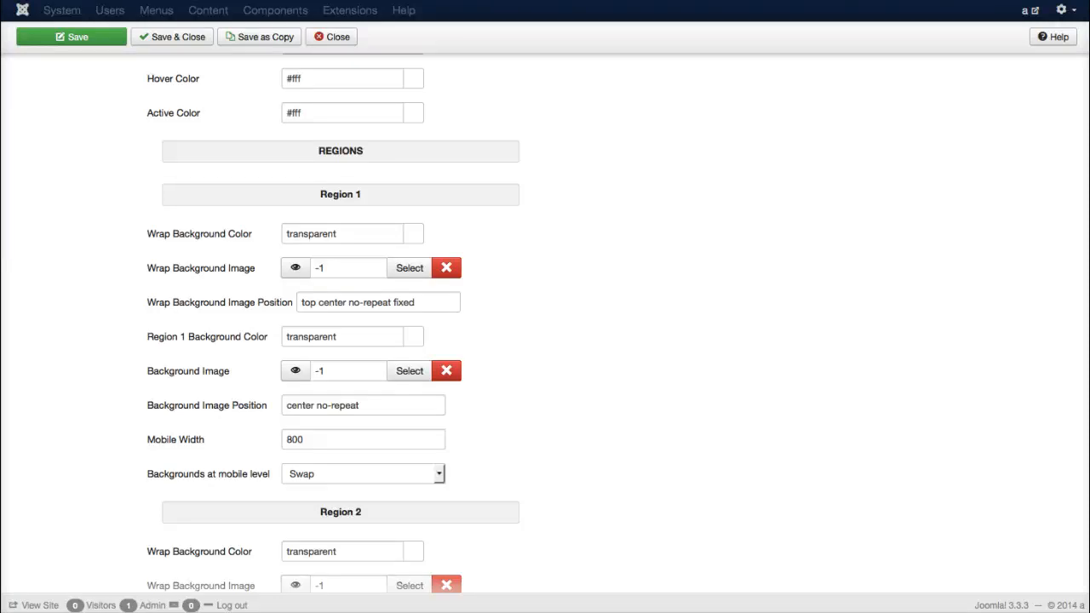
left_click(364, 474)
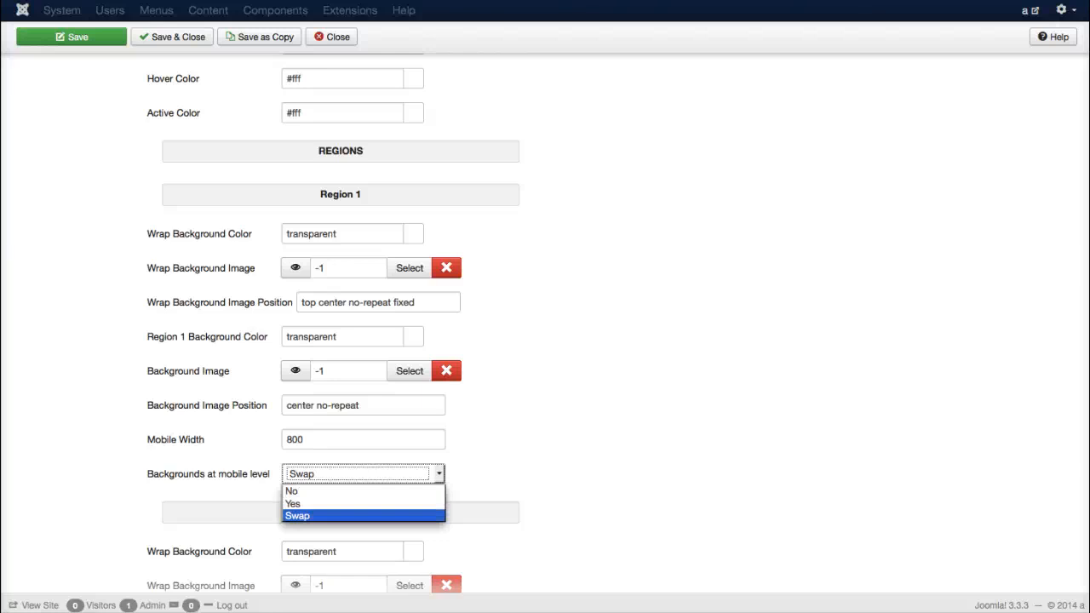
left_click(340, 516)
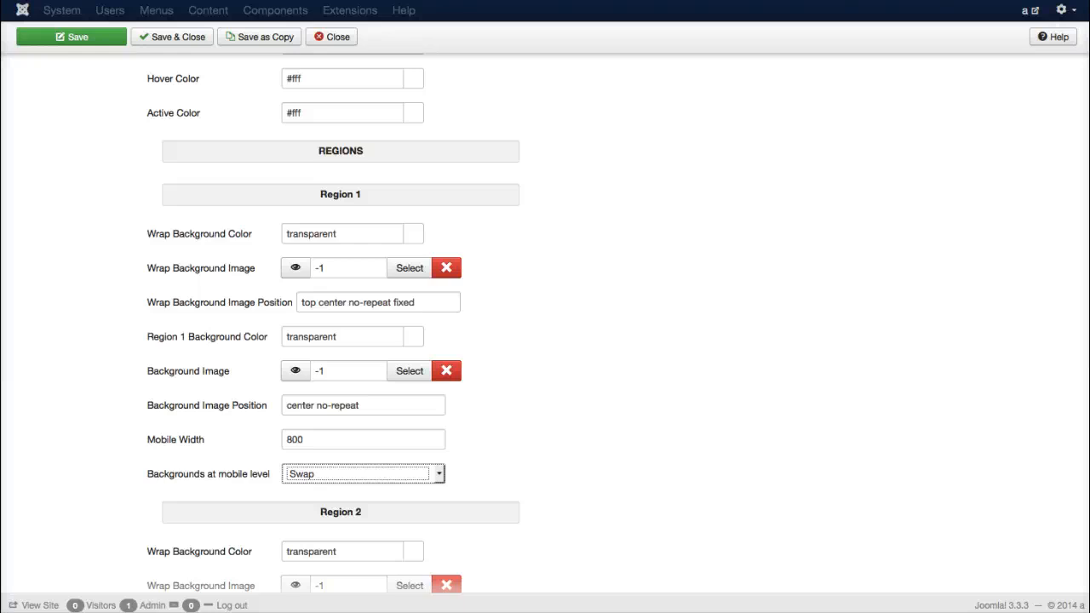
Review the background settings for Regions 2 through 7, including Region 3's component, left and right wrap colors.
scroll(341, 324, "down", 12)
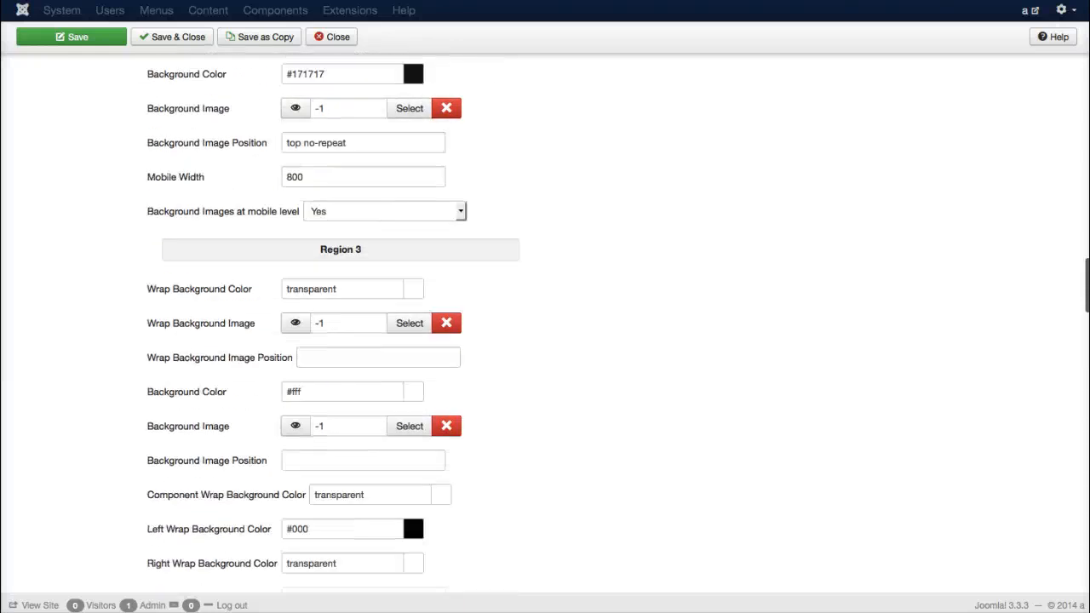
scroll(341, 324, "down", 6)
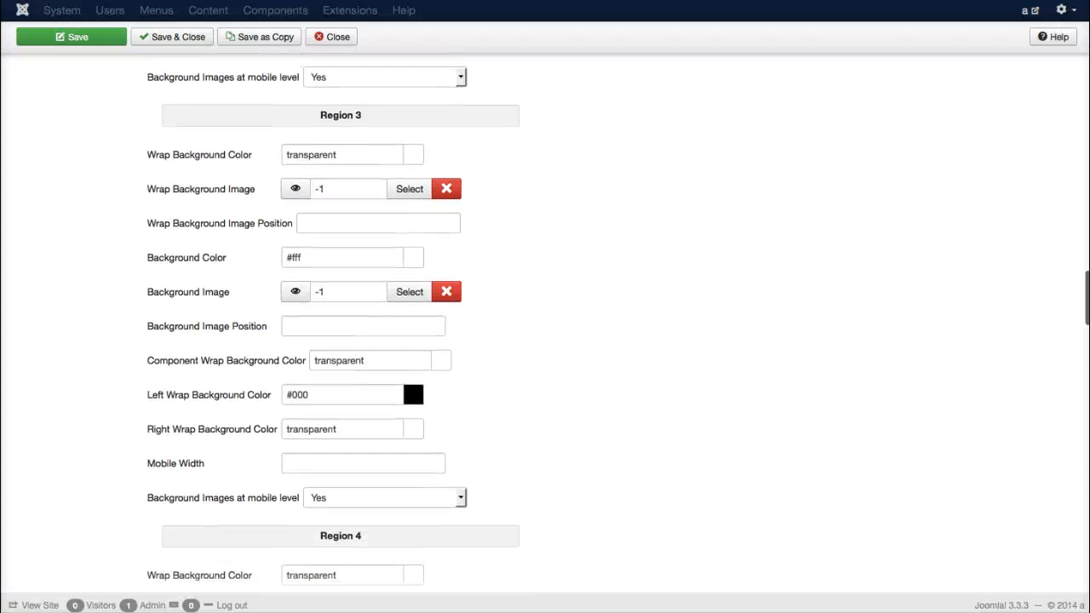
scroll(341, 324, "down", 1)
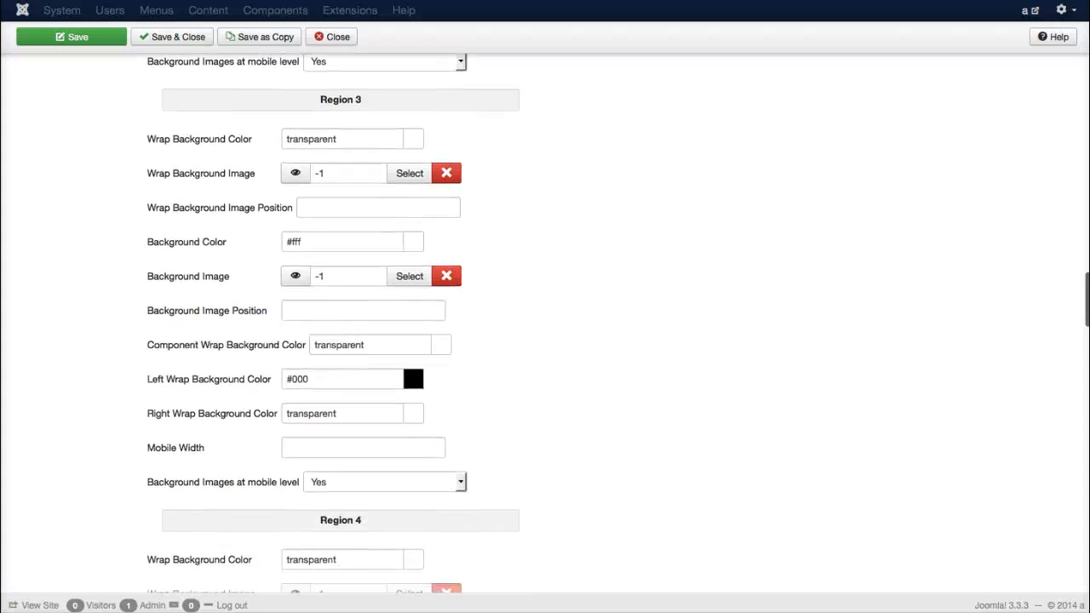
mouse_move(226, 345)
scroll(545, 324, "down", 6)
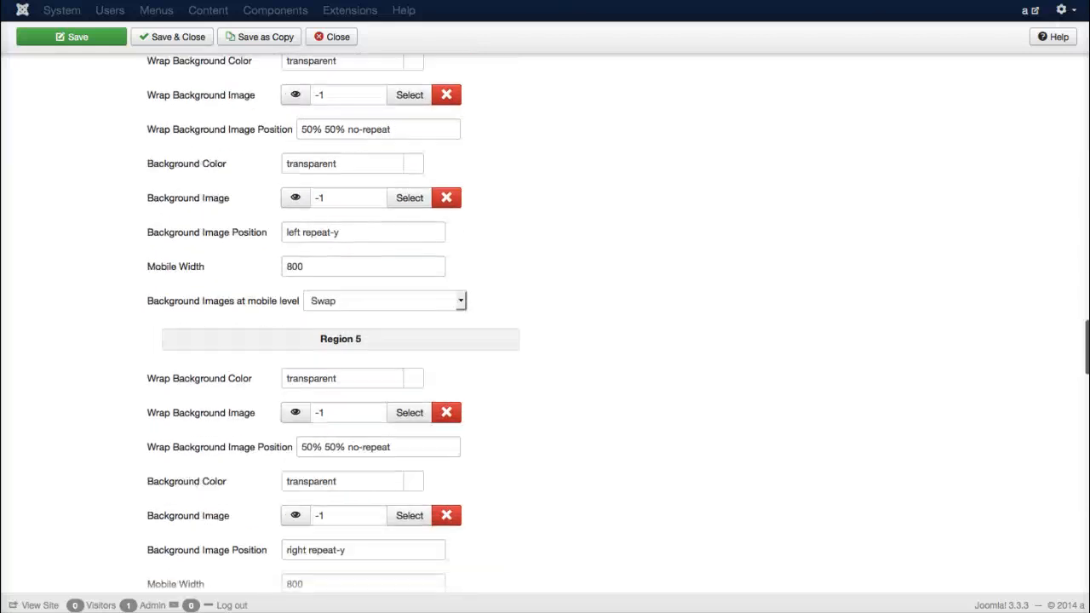
scroll(545, 323, "down", 7)
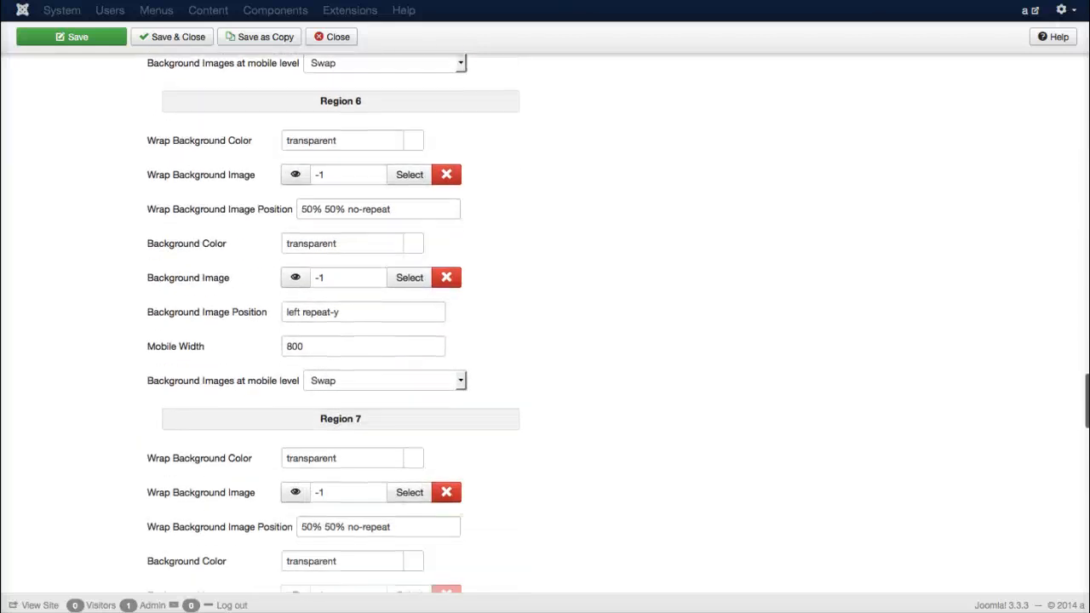
Return to the Region 1 and 2 background settings and compare Region 2's background color with the live front page.
scroll(545, 324, "up", 10)
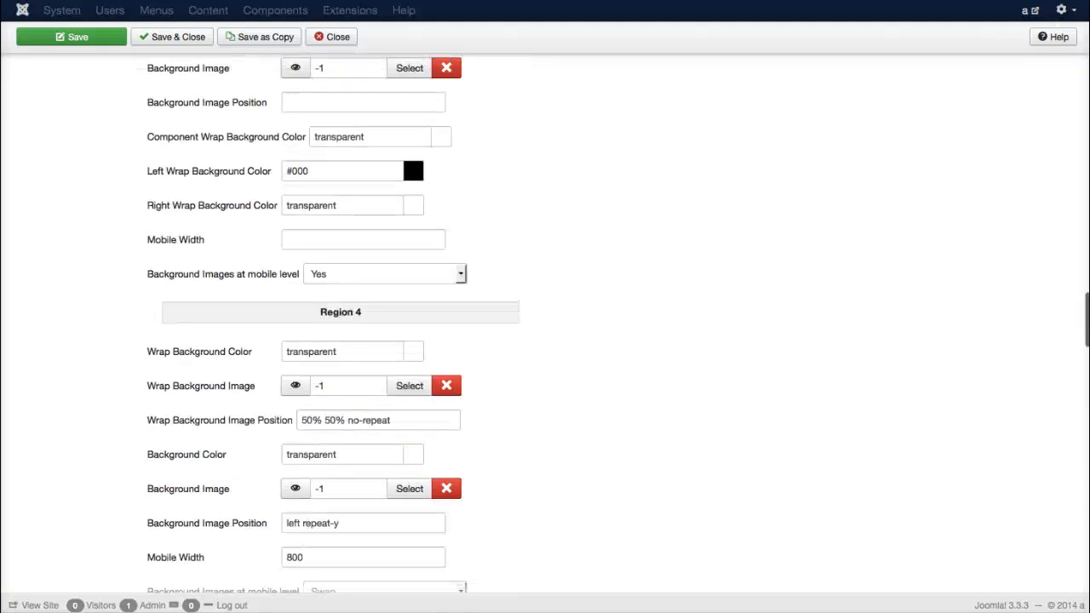
scroll(545, 323, "up", 5)
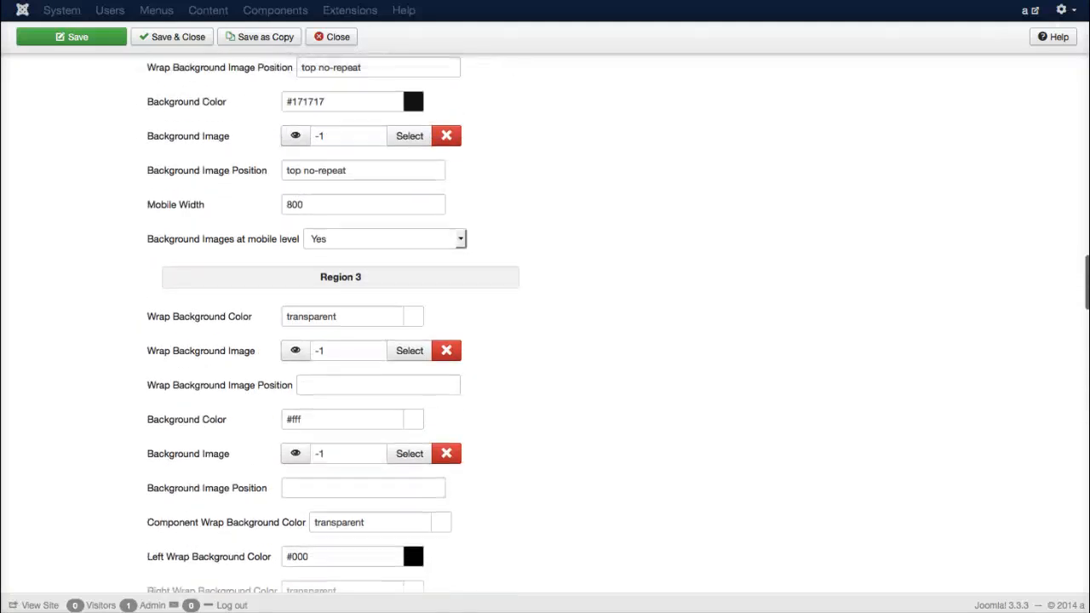
scroll(545, 323, "up", 4)
scroll(333, 320, "up", 1)
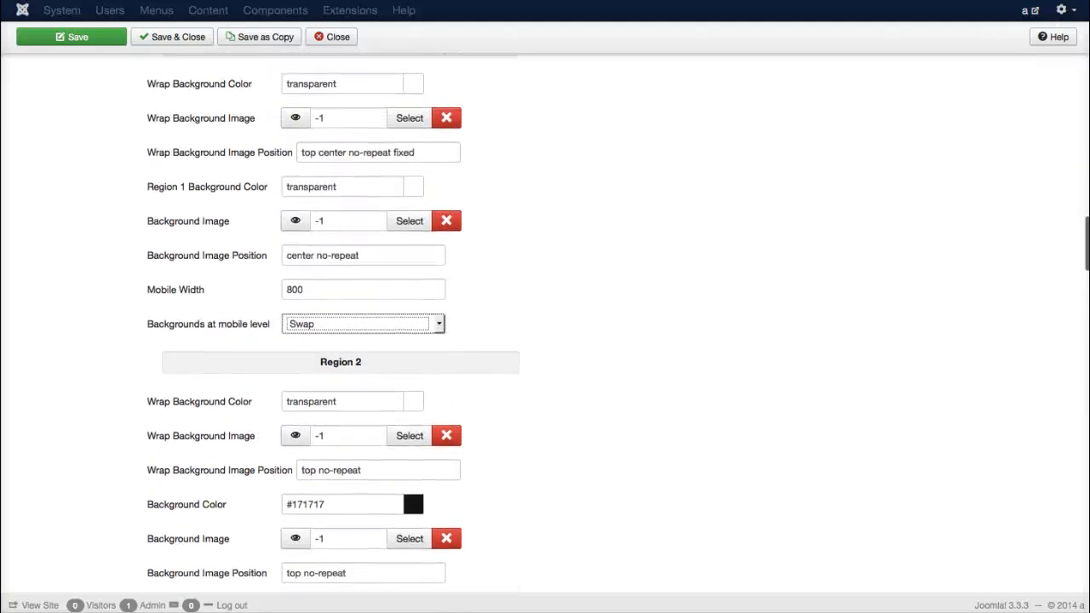
scroll(333, 320, "down", 3)
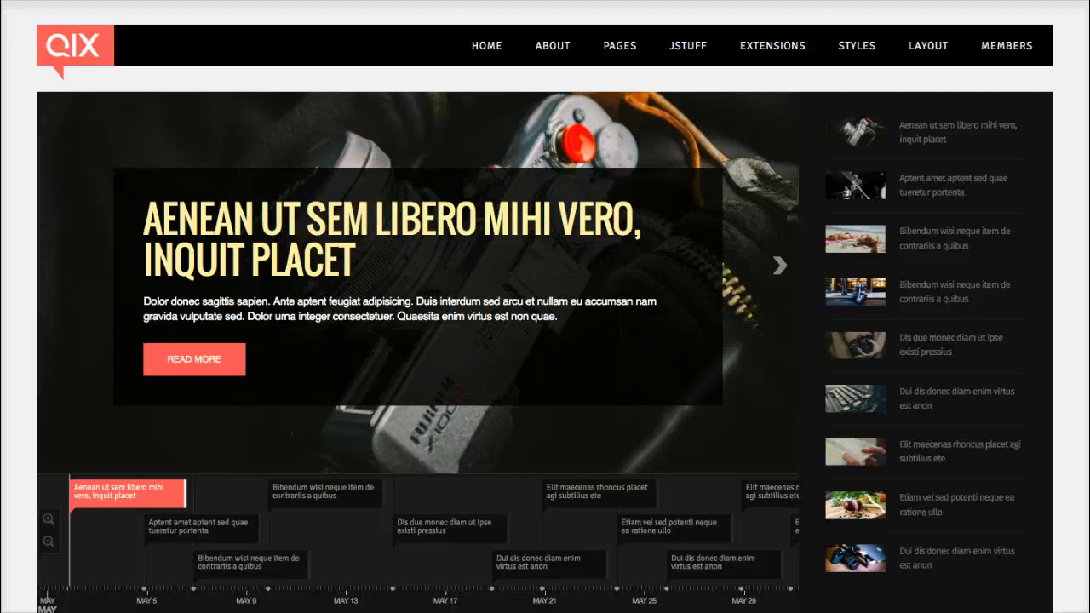
scroll(545, 341, "down", 3)
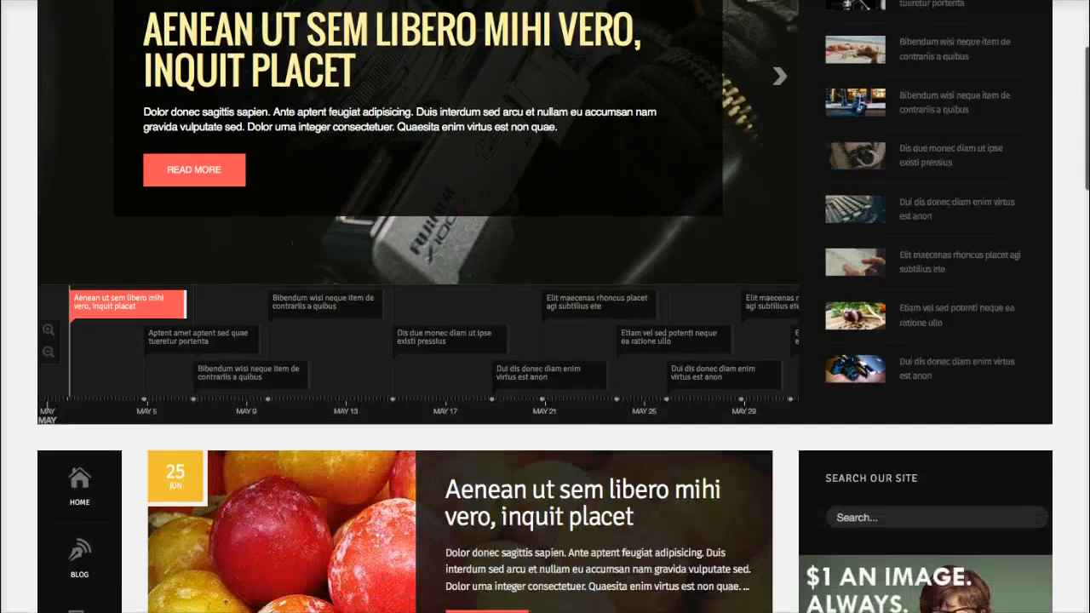
scroll(545, 341, "up", 1)
scroll(545, 341, "up", 3)
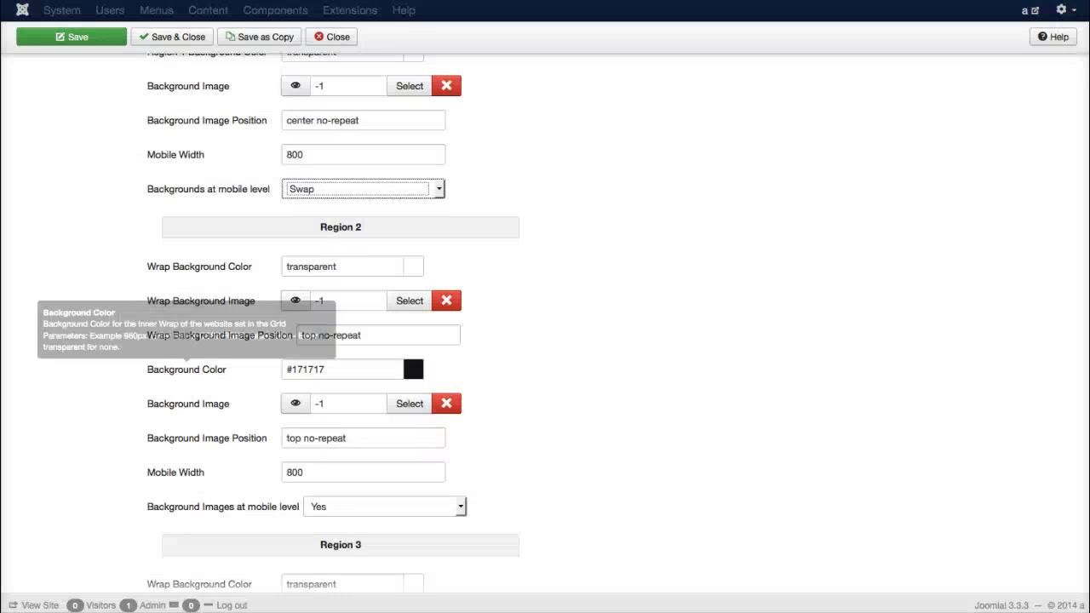
Review the remaining background settings from Region 3 through Region 10, including their colors, images and mobile options.
scroll(545, 324, "down", 15)
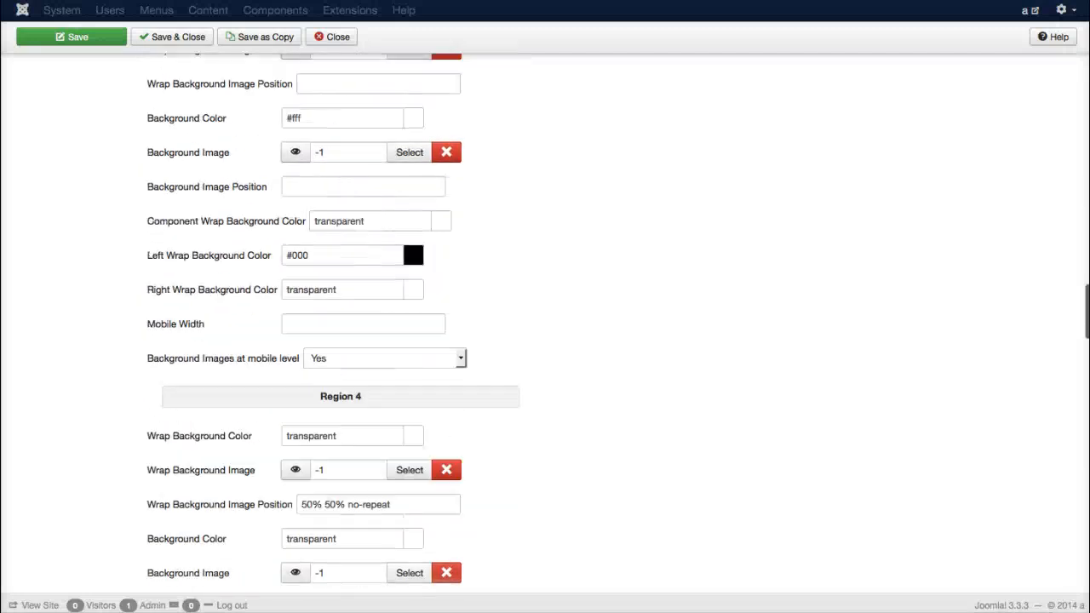
scroll(546, 324, "down", 10)
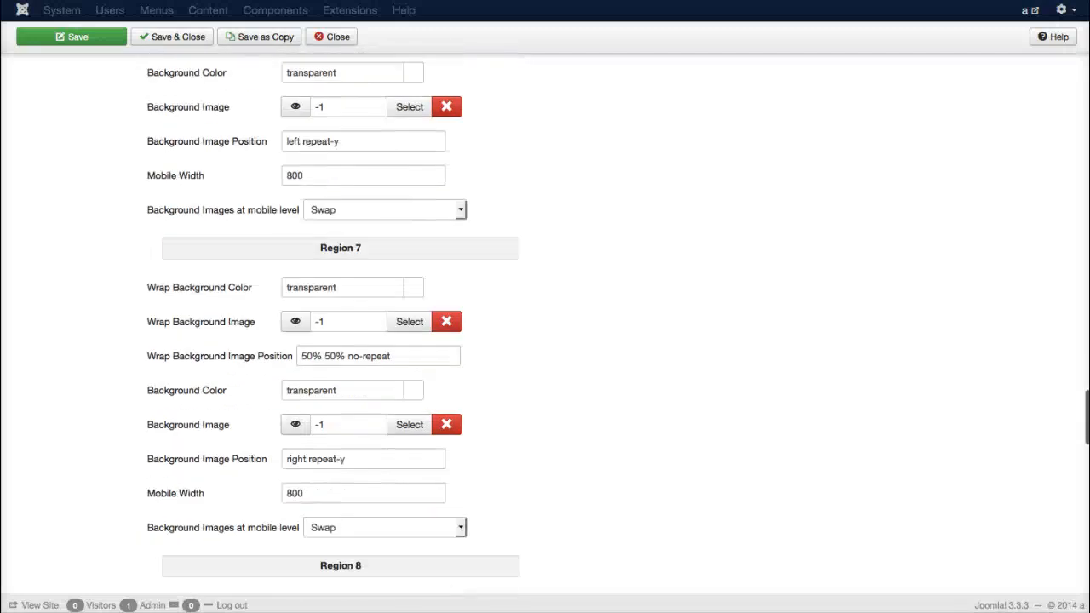
scroll(545, 324, "down", 10)
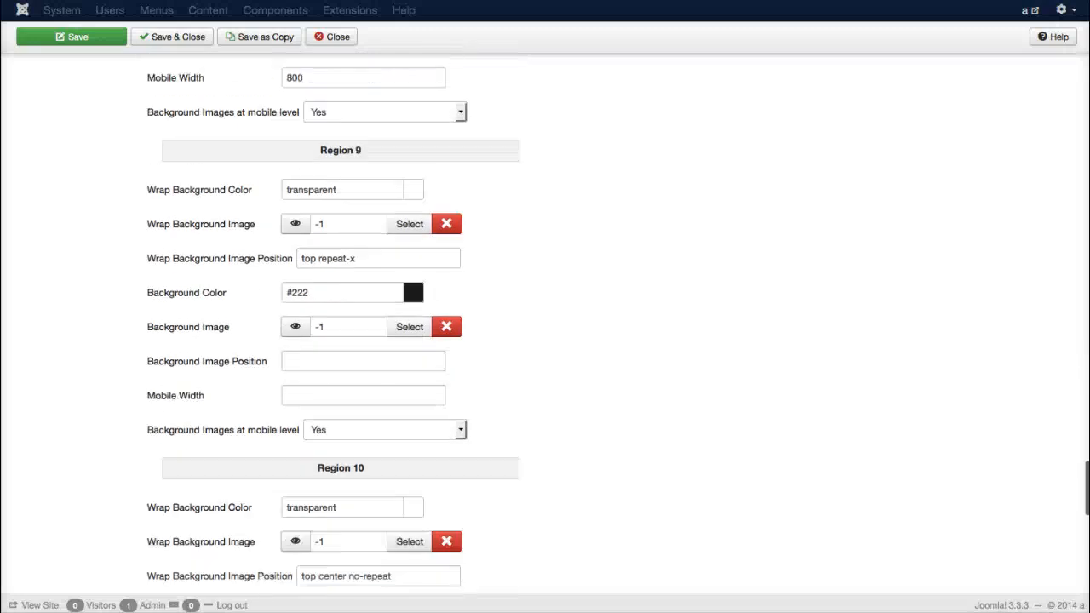
scroll(545, 324, "down", 5)
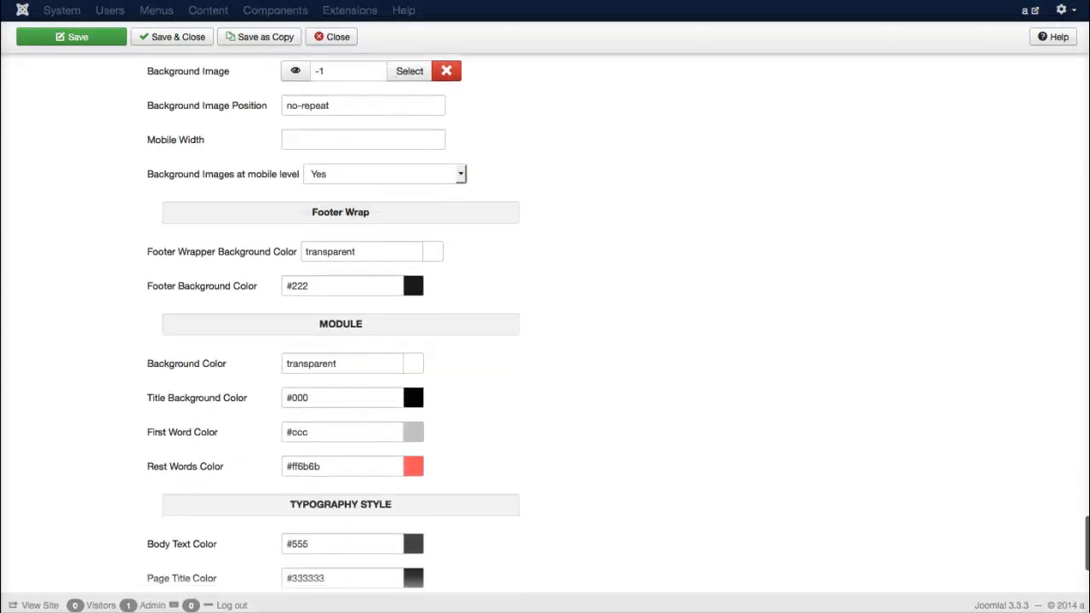
Examine the Footer Wrap, Module and Typography Style color settings, through to the global link colors.
scroll(546, 324, "down", 3)
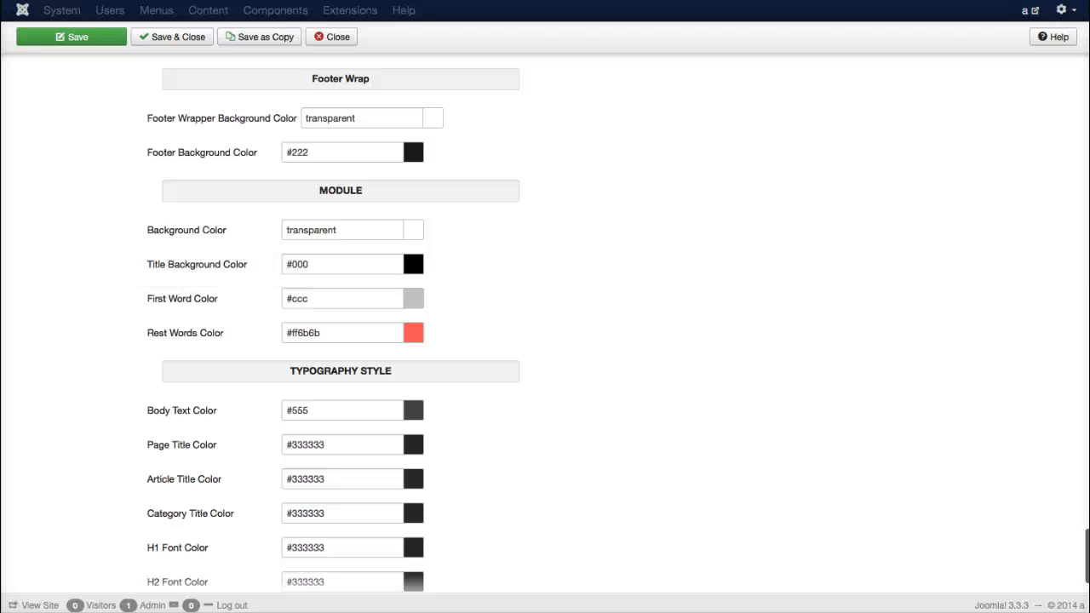
scroll(333, 324, "down", 3)
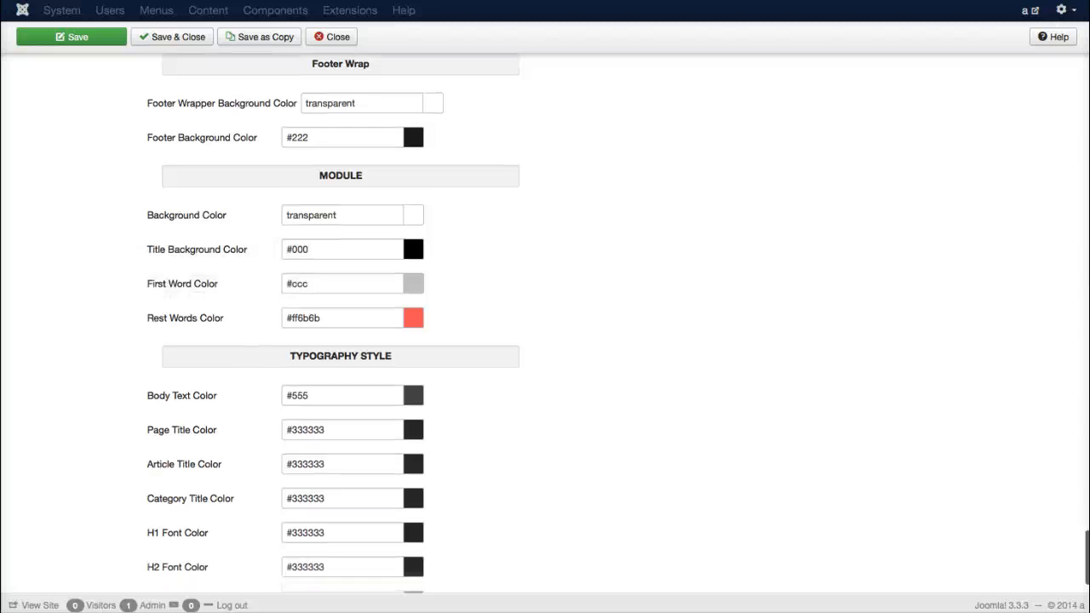
scroll(333, 323, "down", 1)
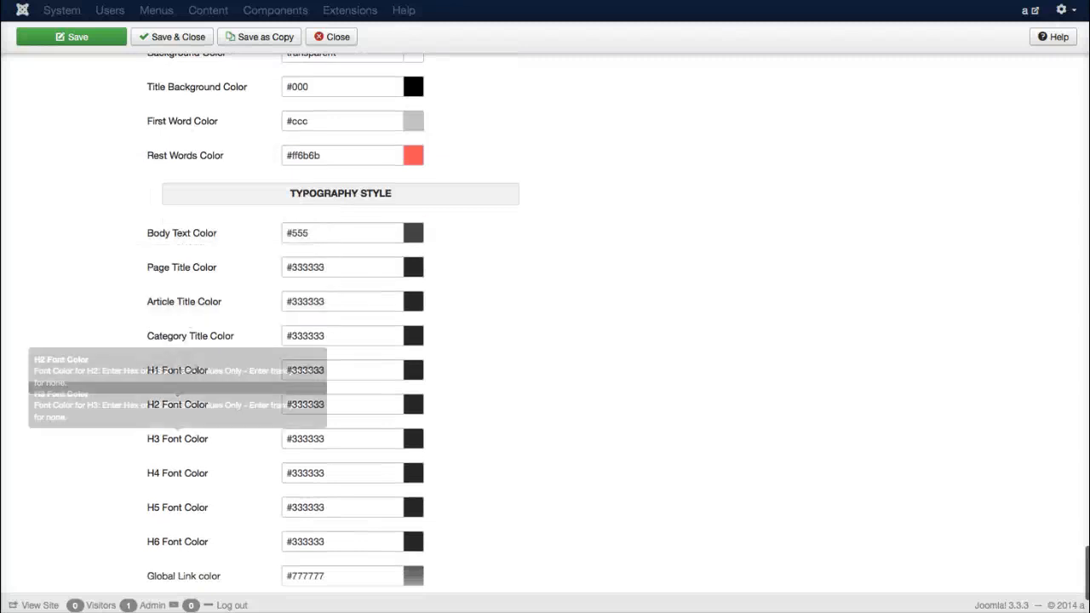
scroll(333, 324, "down", 3)
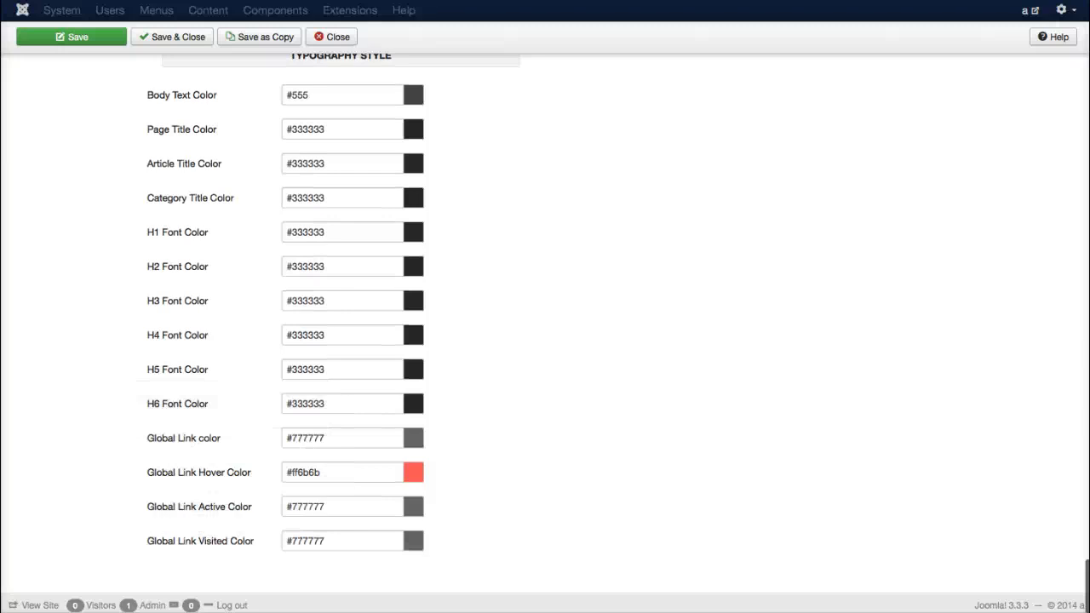
Open the template style's CSS3 Effects settings and check the hover effect on the live front page.
scroll(333, 324, "up", 15)
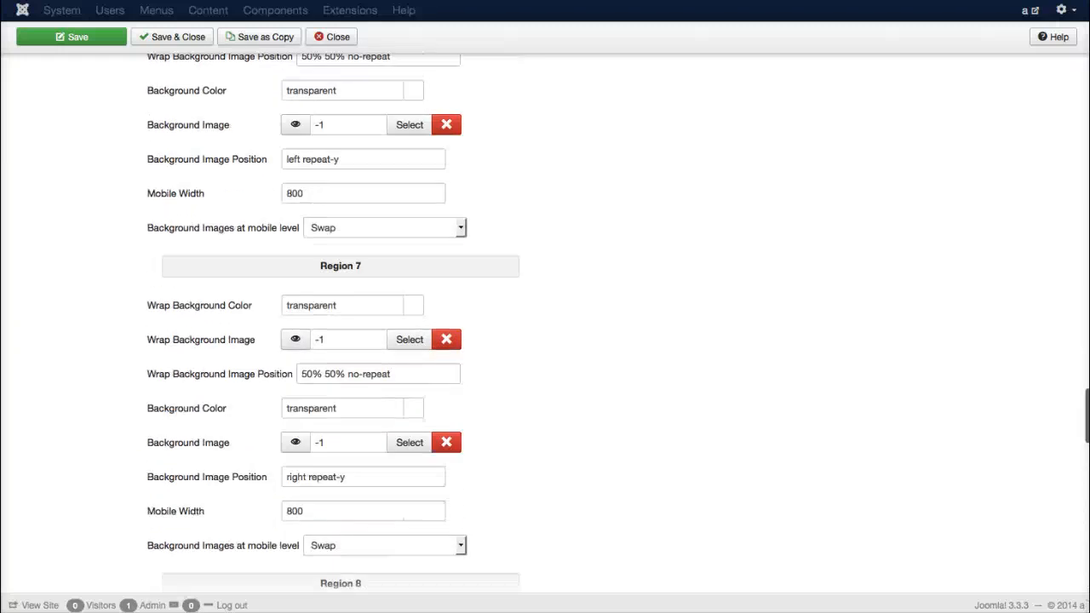
scroll(545, 324, "up", 10)
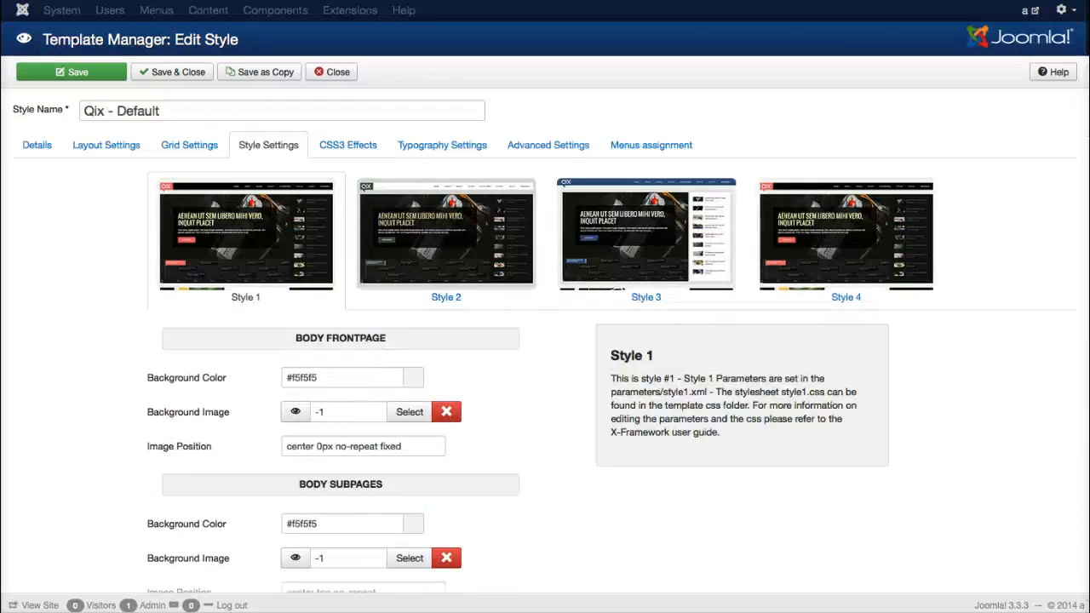
left_click(348, 145)
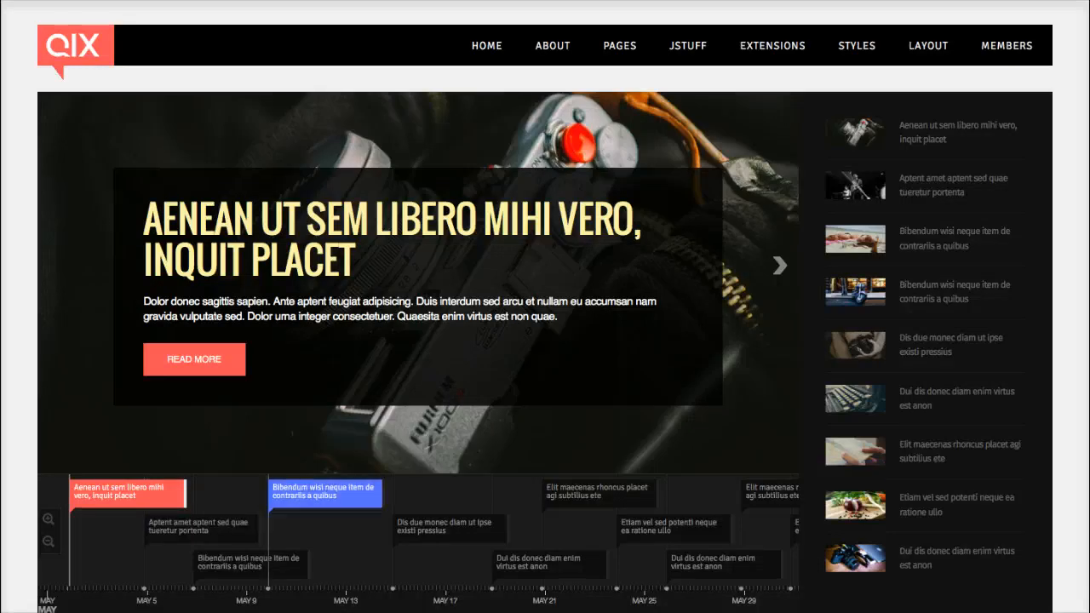
mouse_move(553, 46)
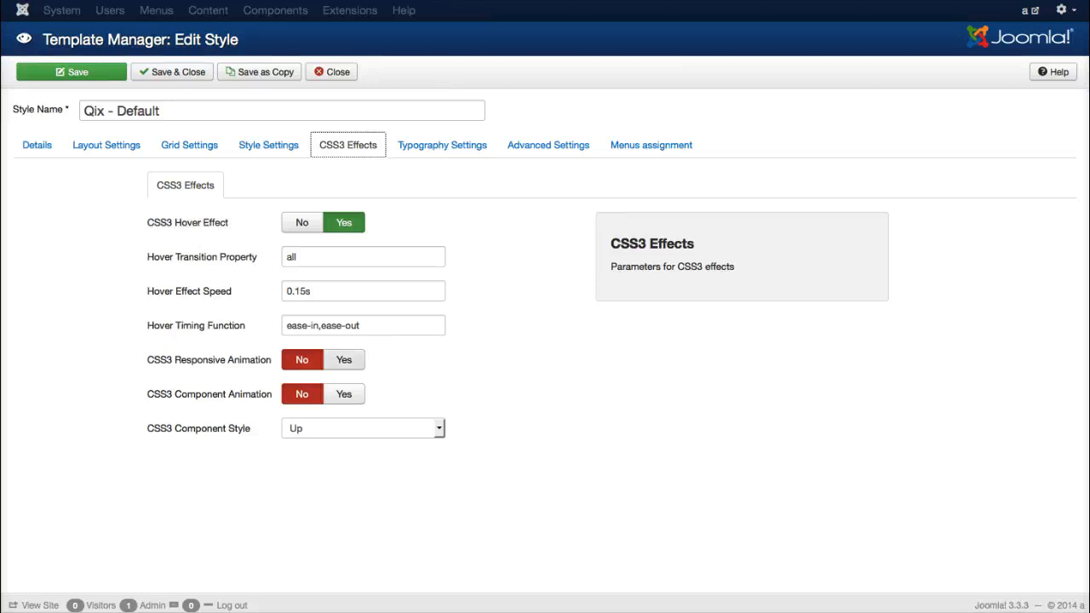
Turn on CSS3 Responsive Animation, and reload and inspect the live front page in a narrowed browser window.
left_click(343, 359)
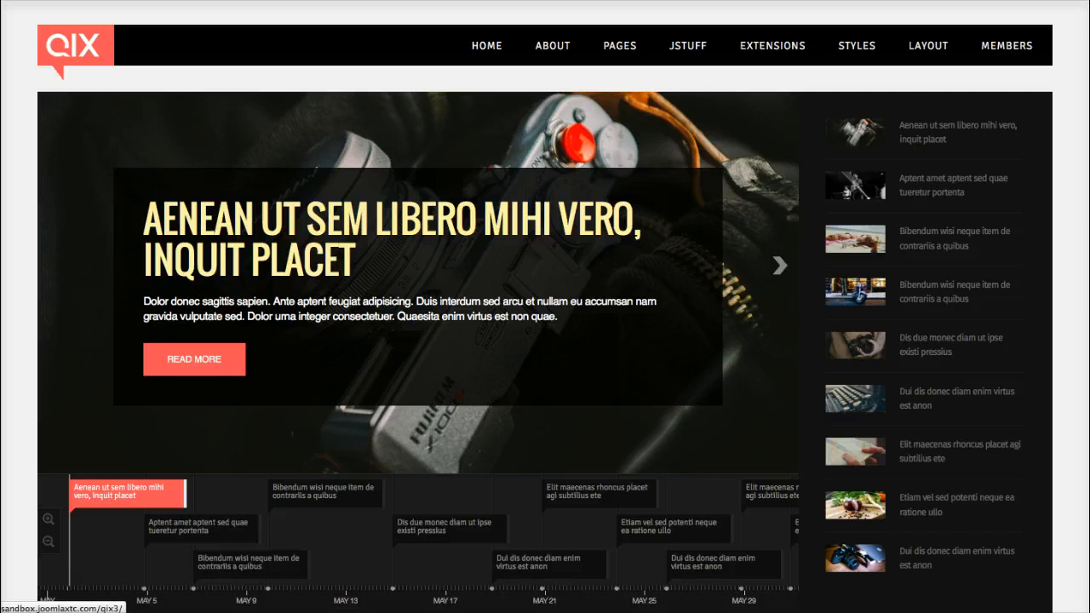
left_click(487, 46)
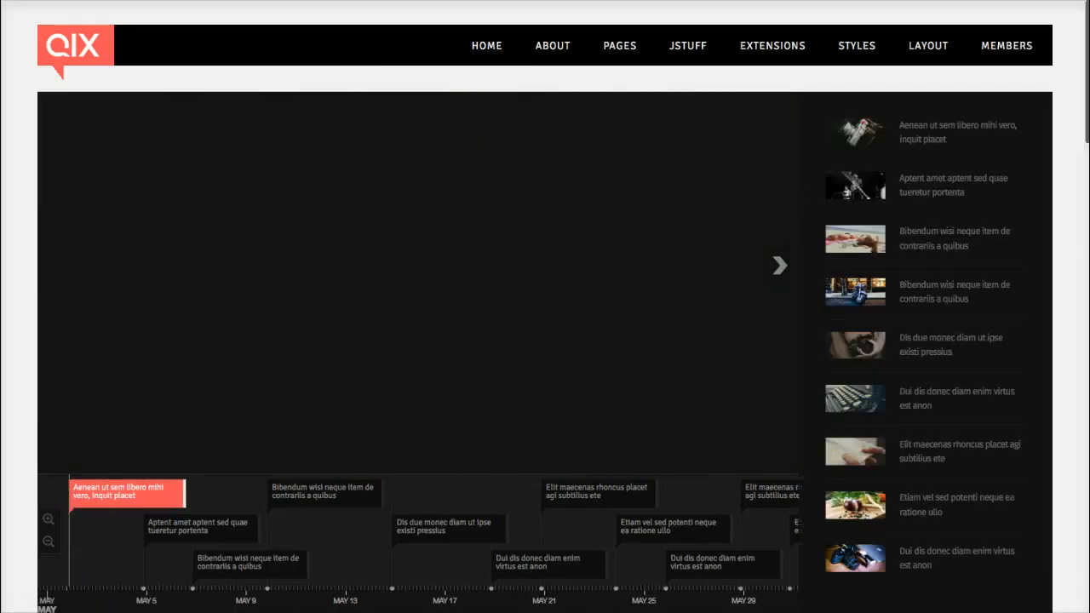
scroll(545, 306, "down", 5)
scroll(829, 393, "down", 8)
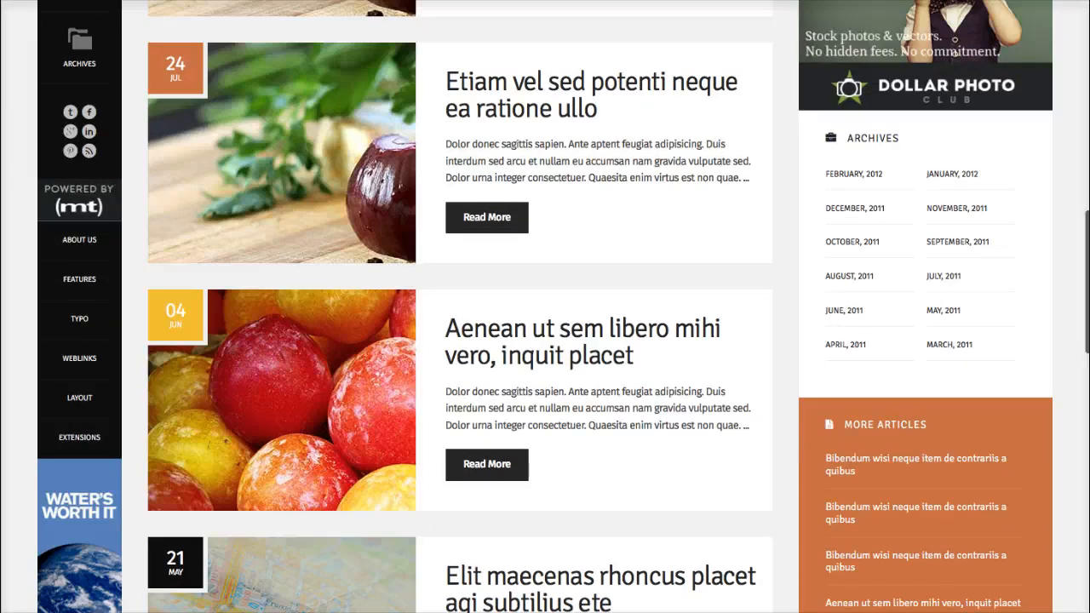
left_click_drag(1089, 340, 466, 341)
scroll(234, 341, "down", 20)
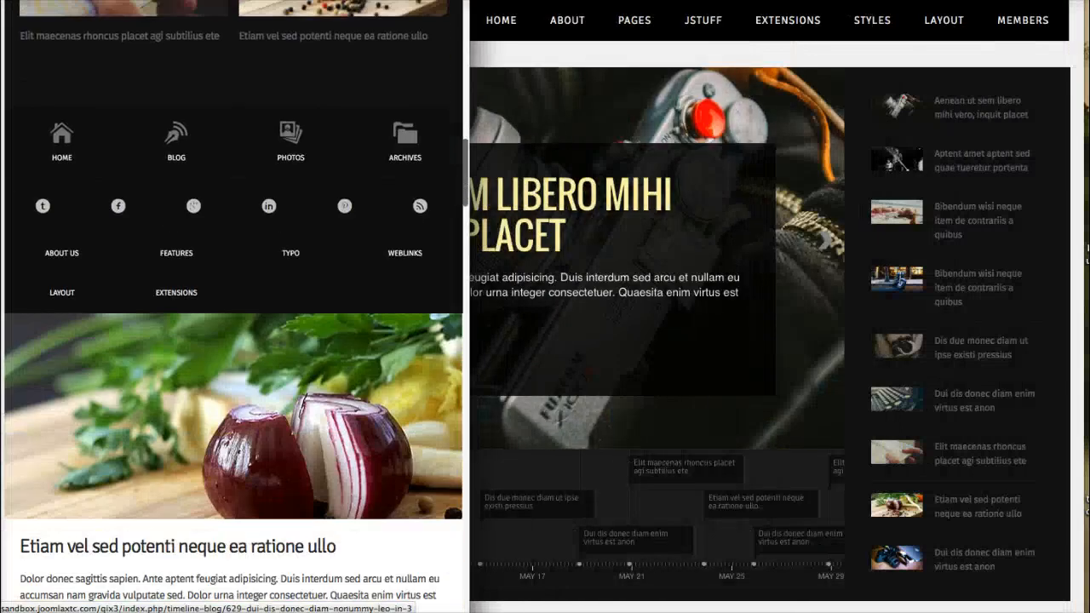
scroll(234, 341, "down", 15)
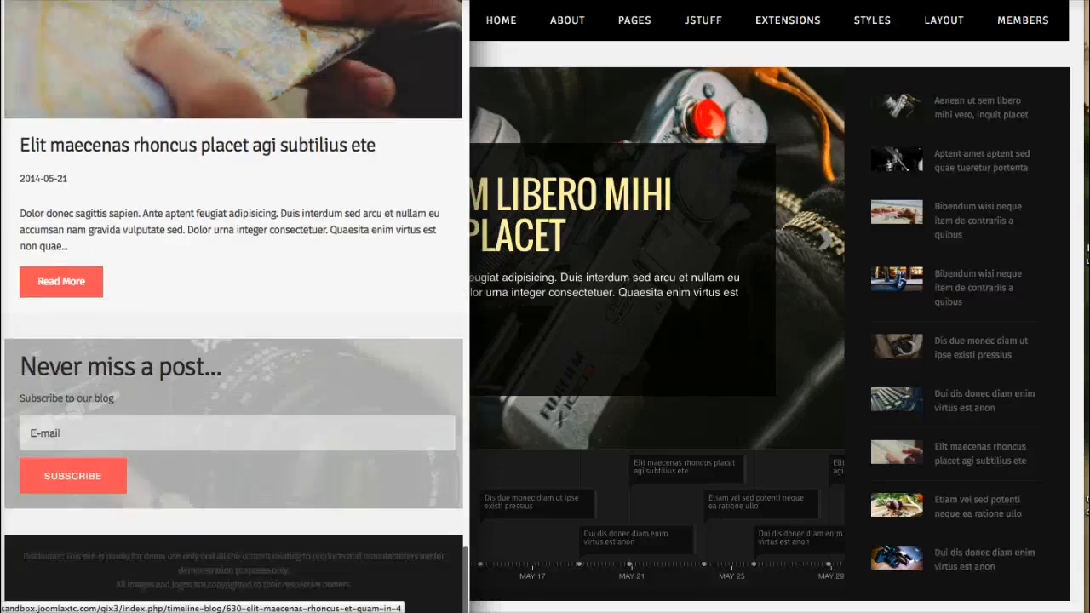
Widen the browser window back to full width and look over the front page's desktop layout.
left_click_drag(470, 307, 1088, 307)
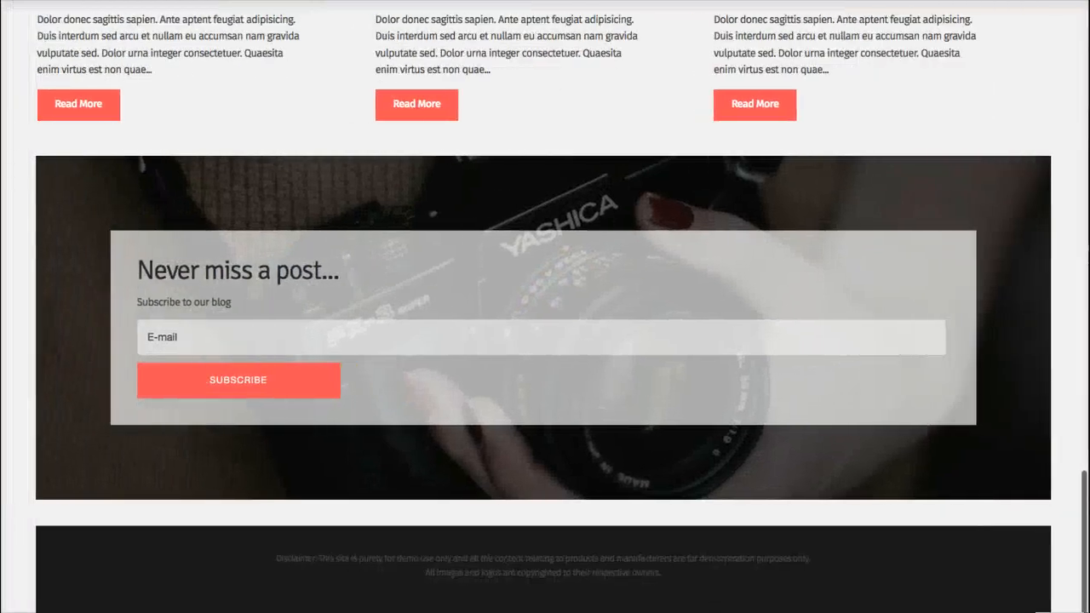
scroll(545, 307, "up", 3)
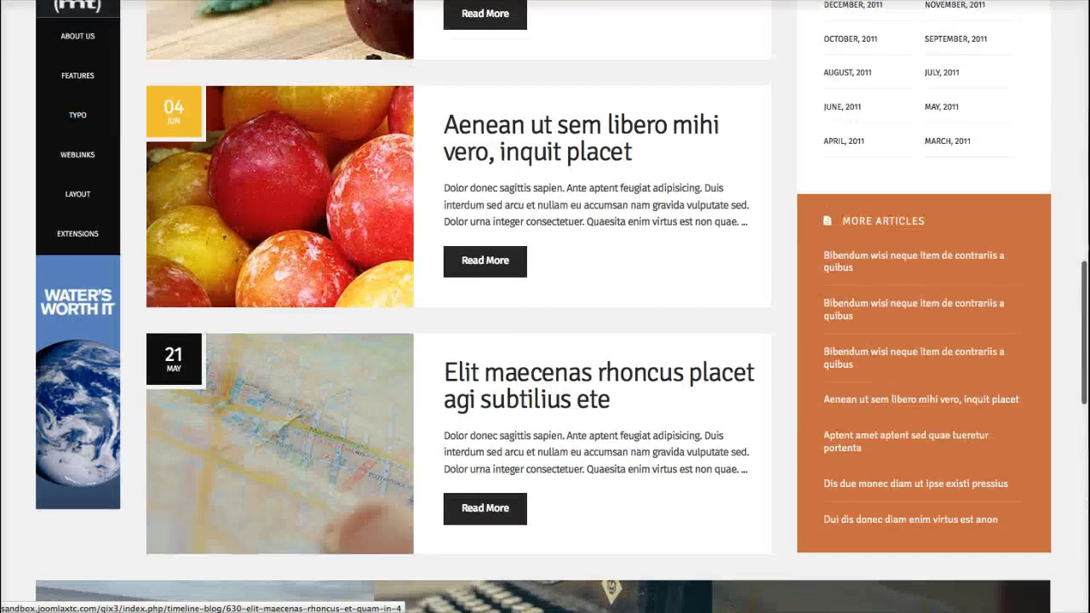
scroll(827, 337, "up", 5)
scroll(827, 338, "up", 3)
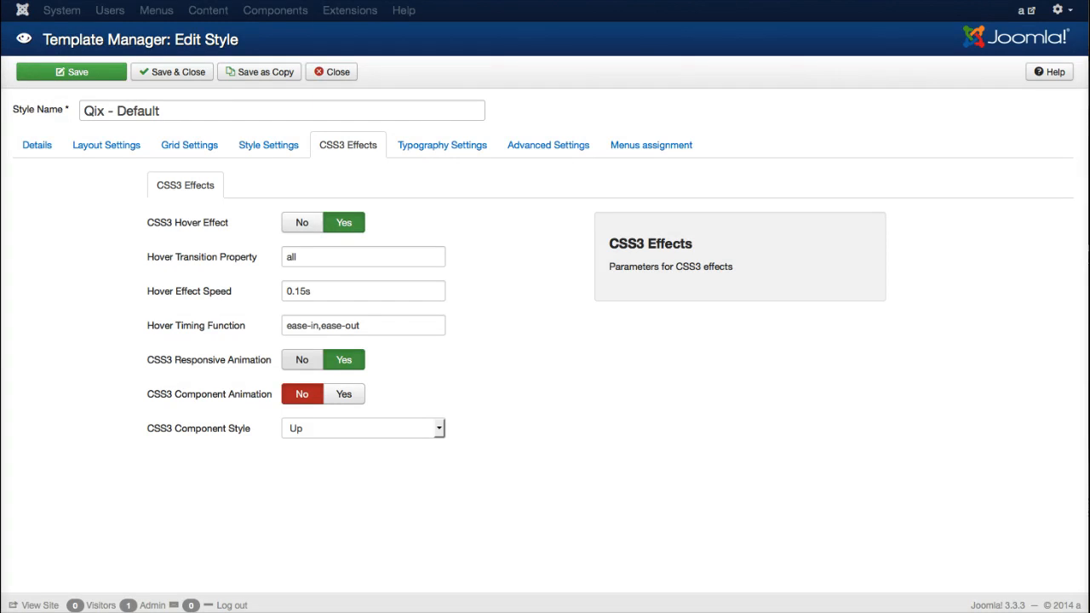
Switch CSS3 Responsive Animation to No and CSS3 Component Animation to Yes, and open the live Blog page.
left_click(301, 359)
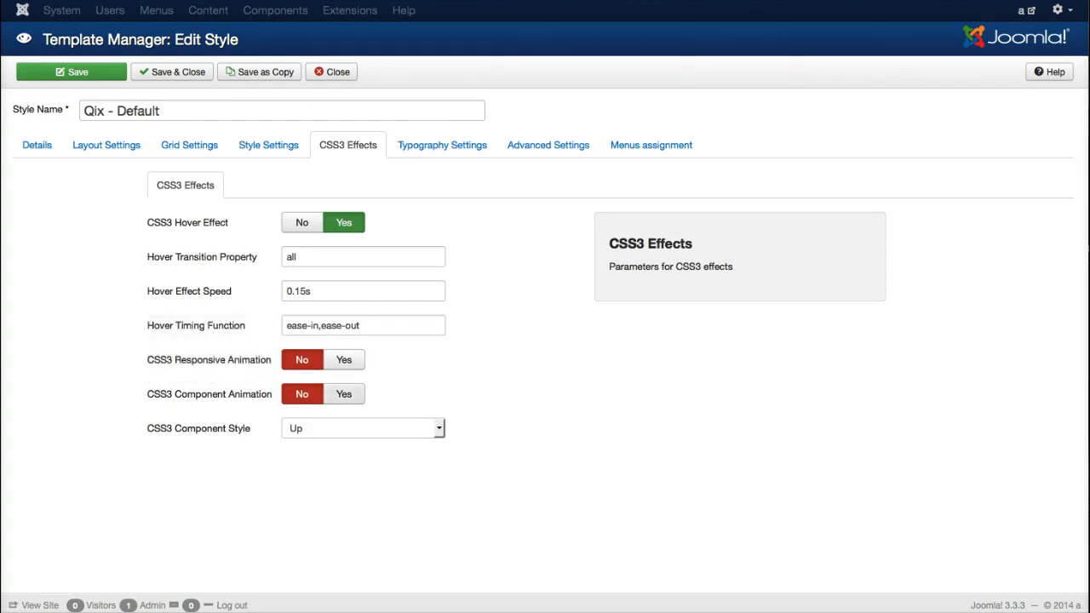
left_click(345, 394)
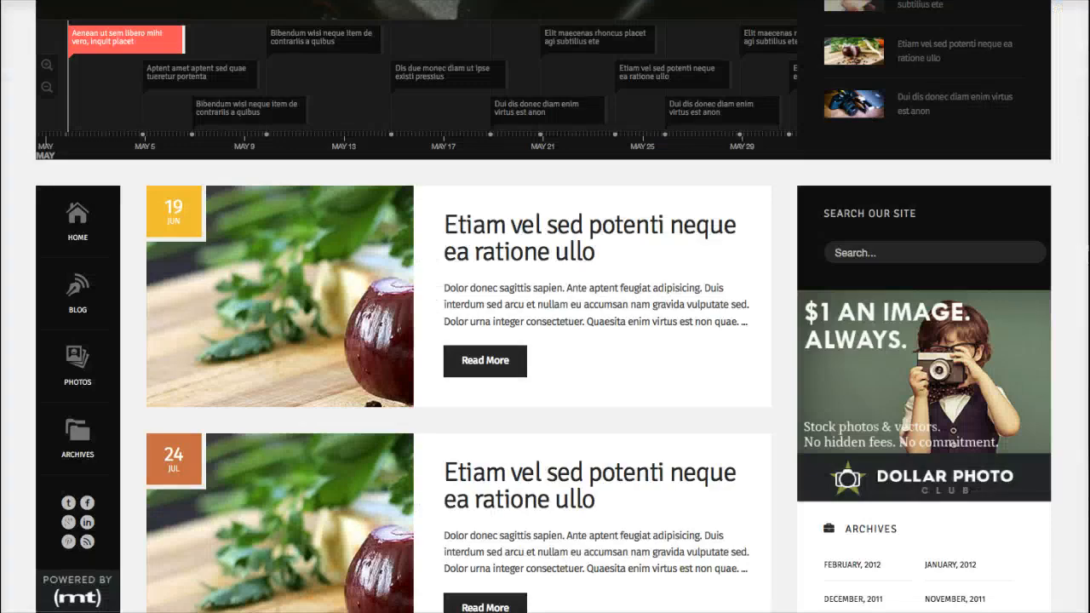
scroll(550, 51, "up", 10)
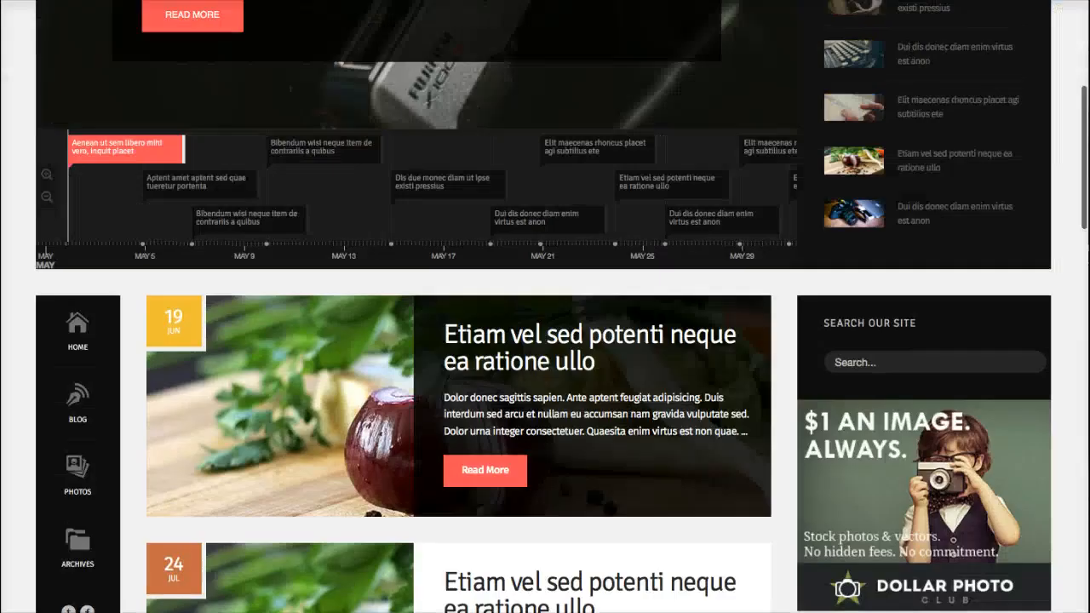
mouse_move(618, 46)
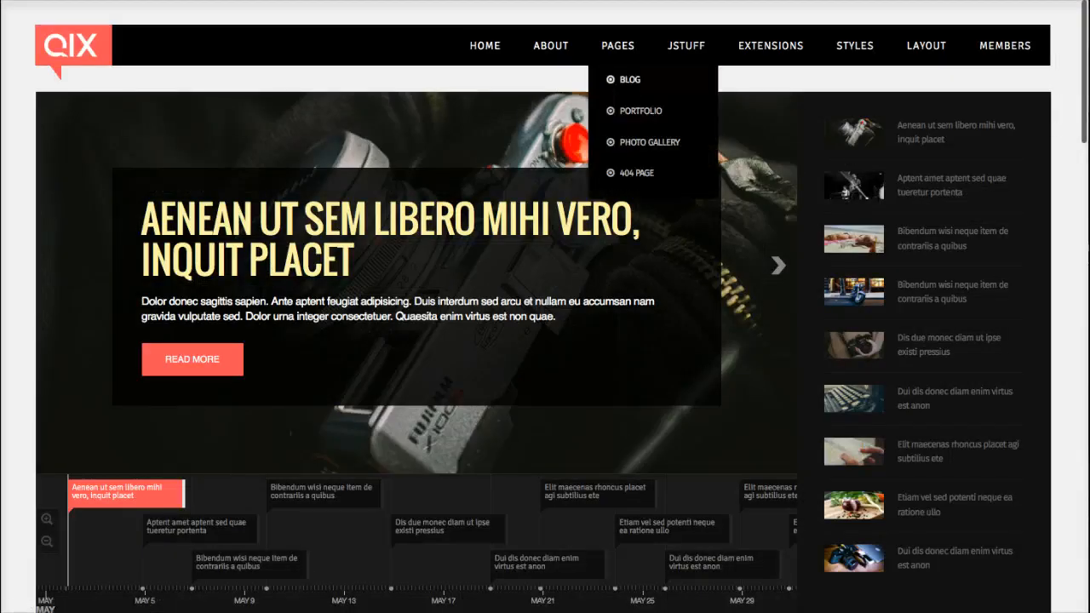
left_click(630, 79)
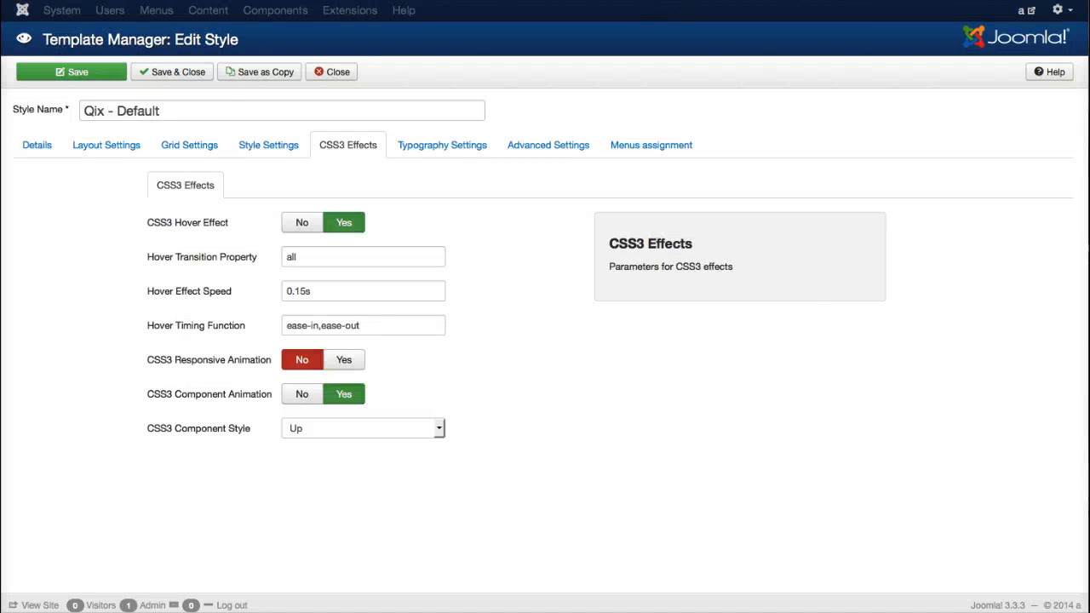
Set CSS3 Component Animation to No and CSS3 Responsive Animation to Yes, and save the style.
left_click(302, 393)
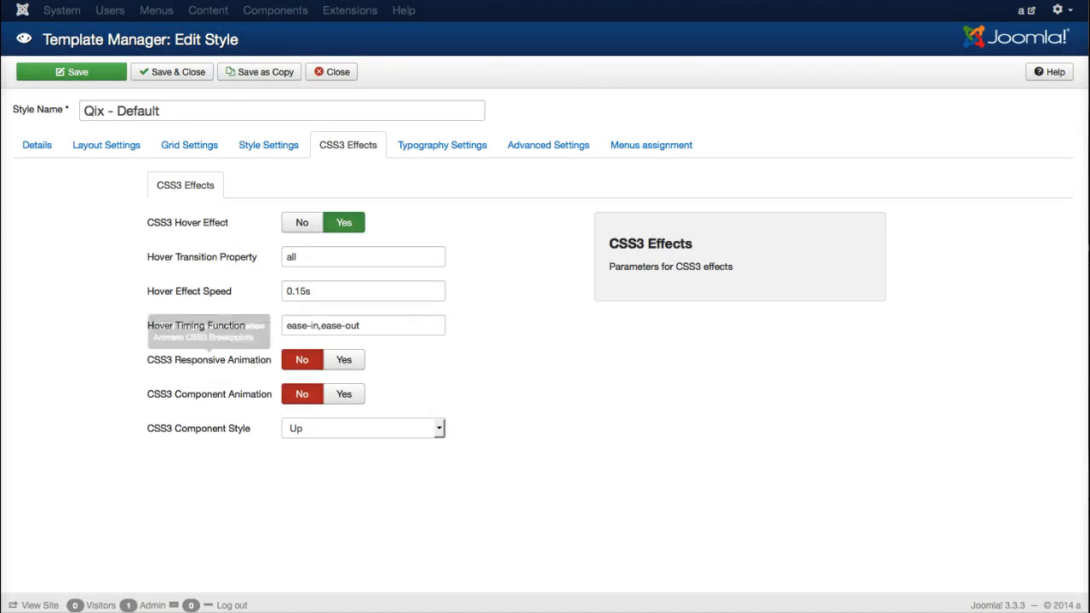
left_click(344, 359)
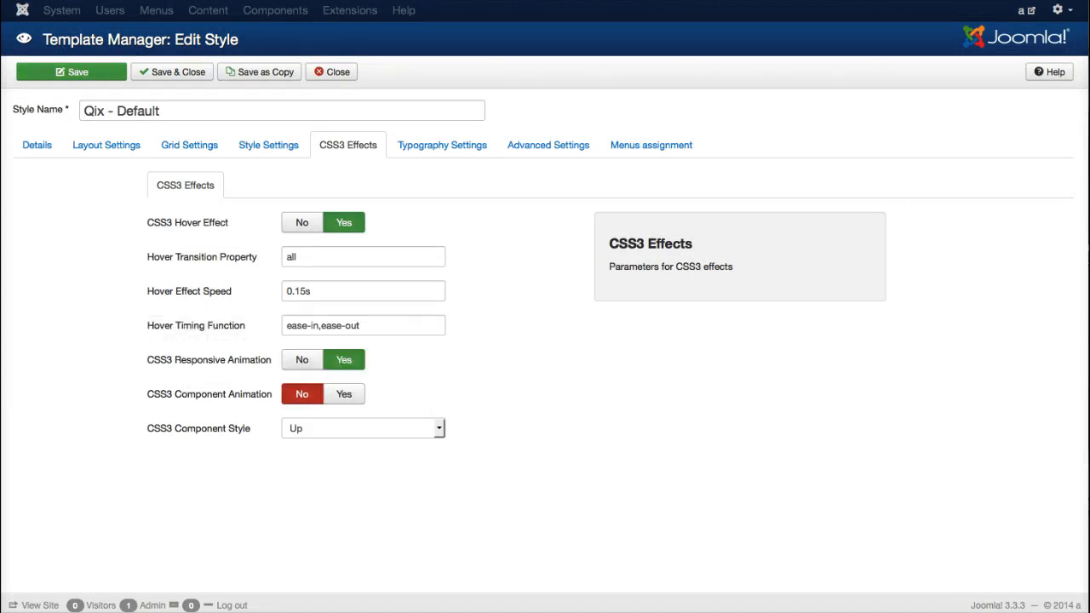
left_click(71, 72)
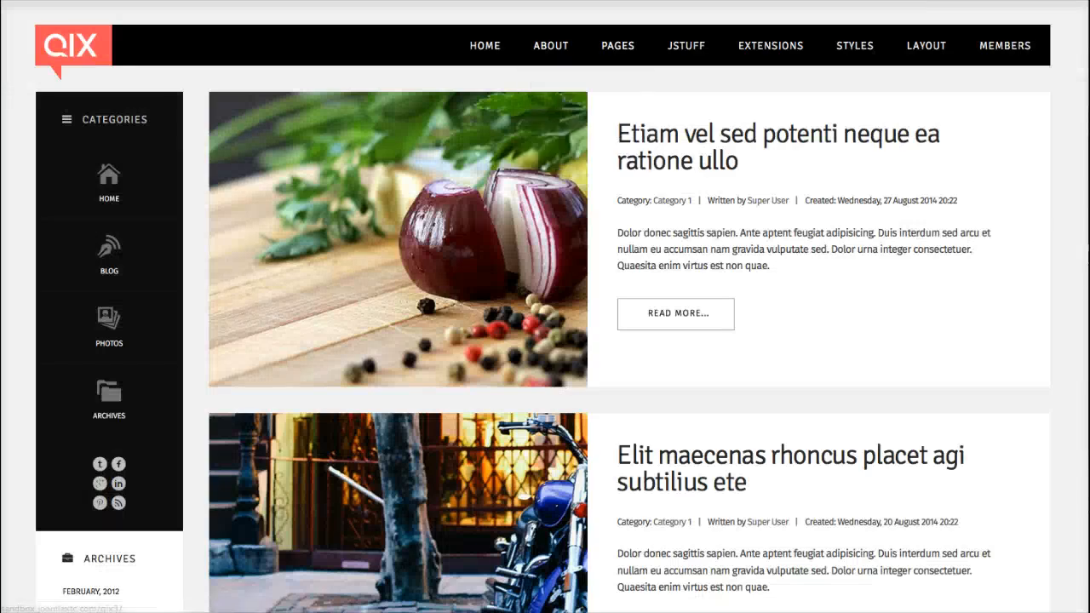
Reload the live front page and check how its modules animate as the browser window is narrowed and widened.
left_click(484, 46)
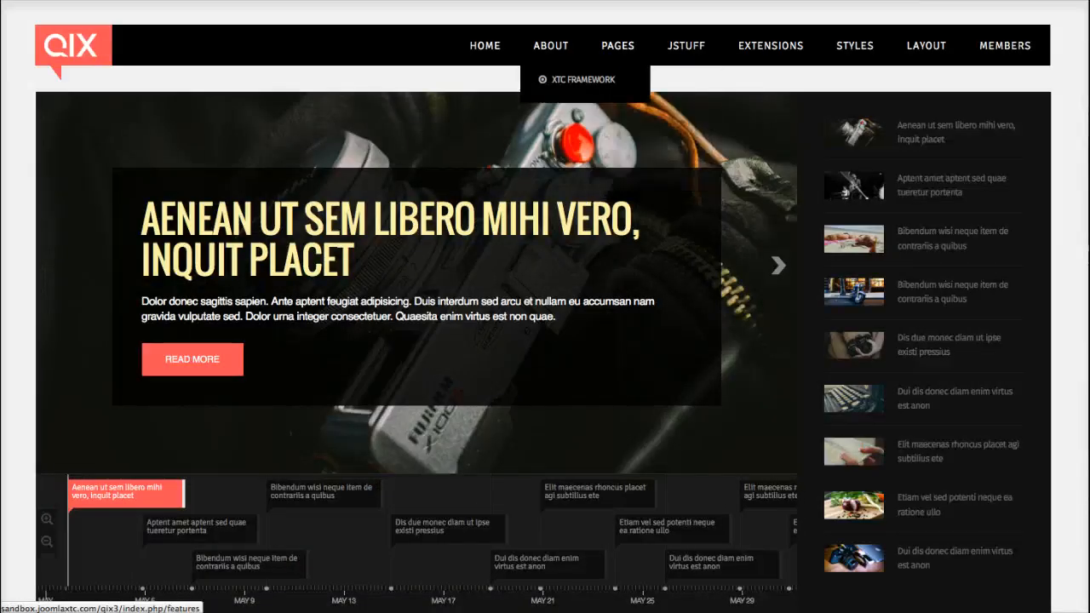
scroll(545, 340, "down", 3)
scroll(545, 341, "down", 7)
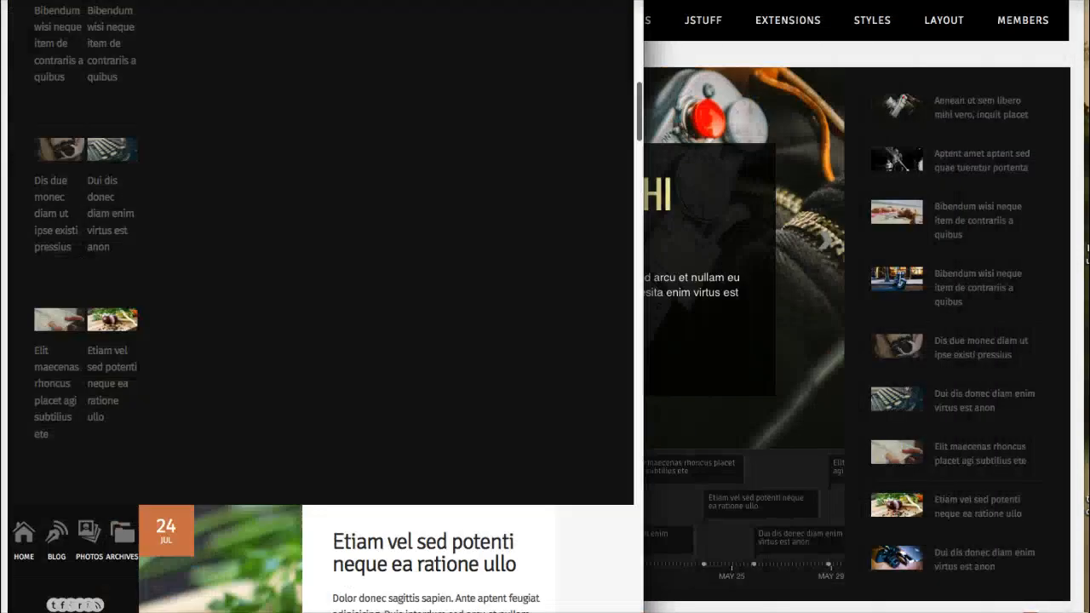
left_click_drag(644, 306, 1085, 306)
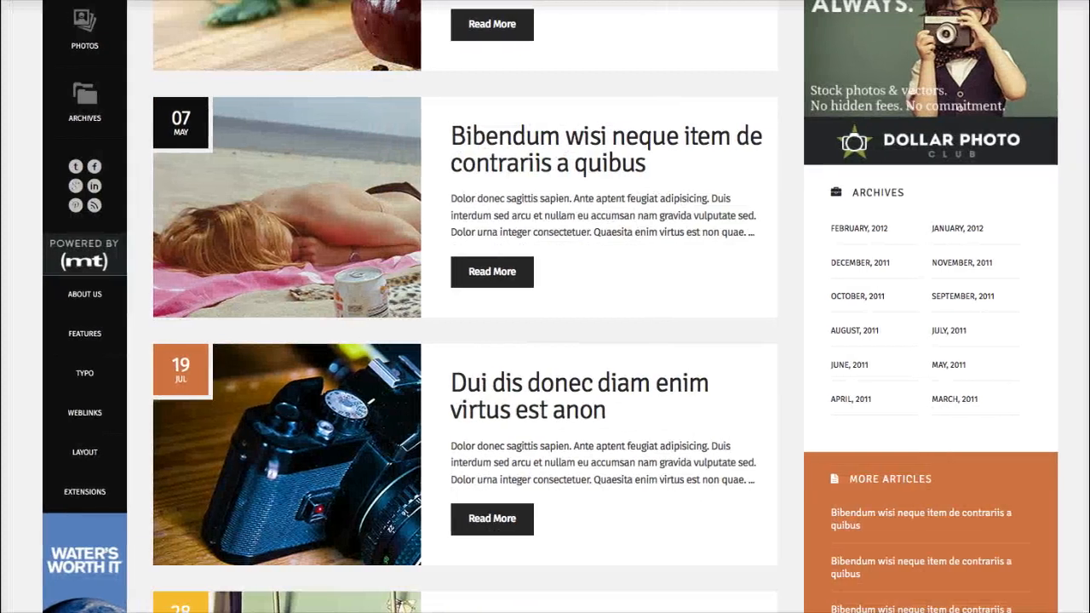
scroll(545, 307, "up", 7)
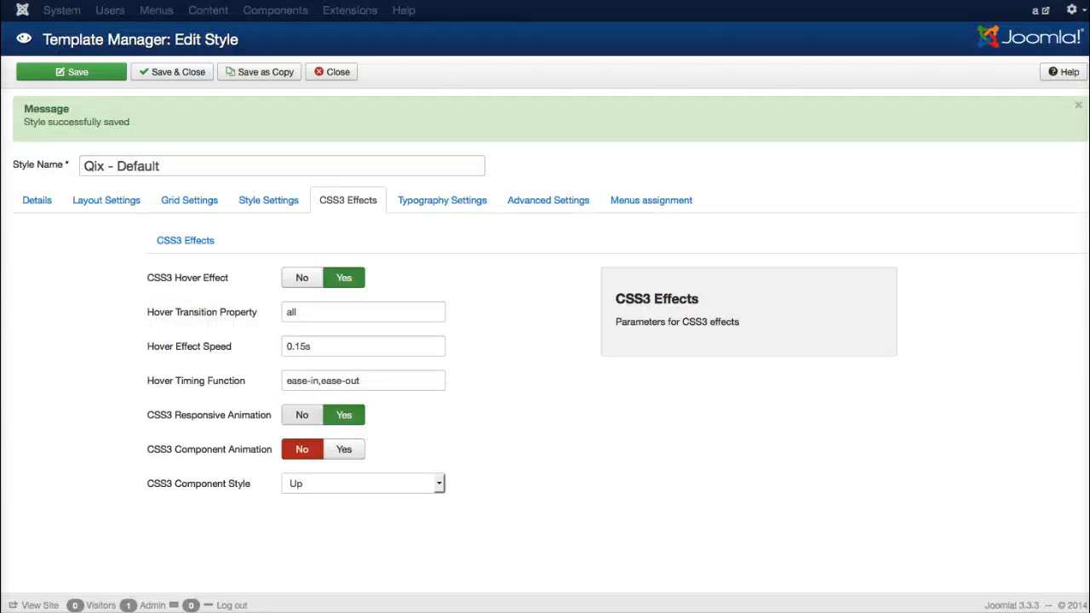
Save the style with CSS3 Responsive Animation off and CSS3 Component Animation on in the Up style, and open the live Blog page.
left_click(302, 416)
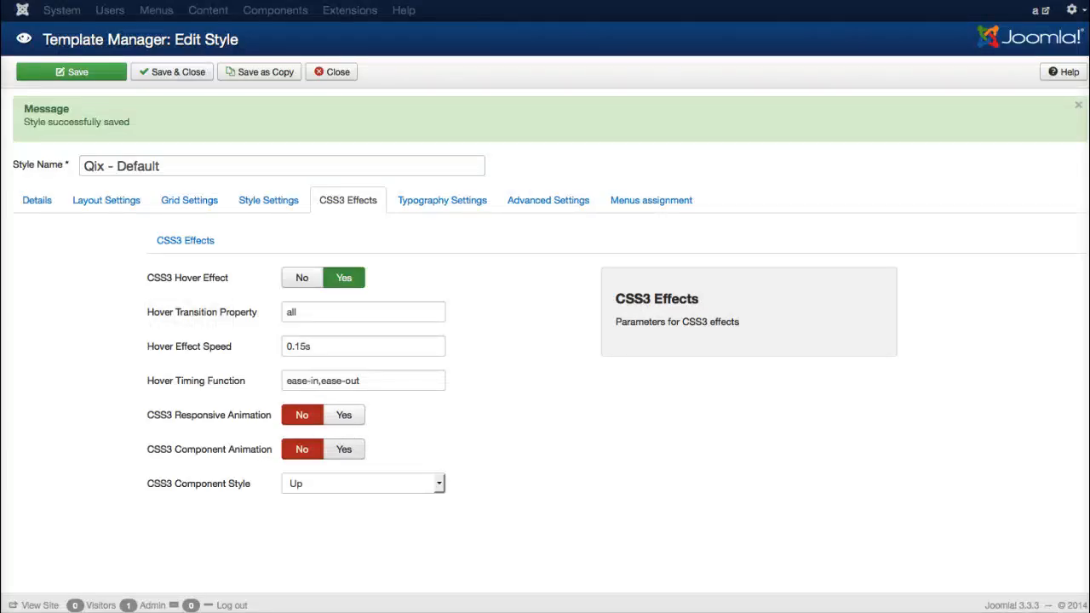
left_click(344, 449)
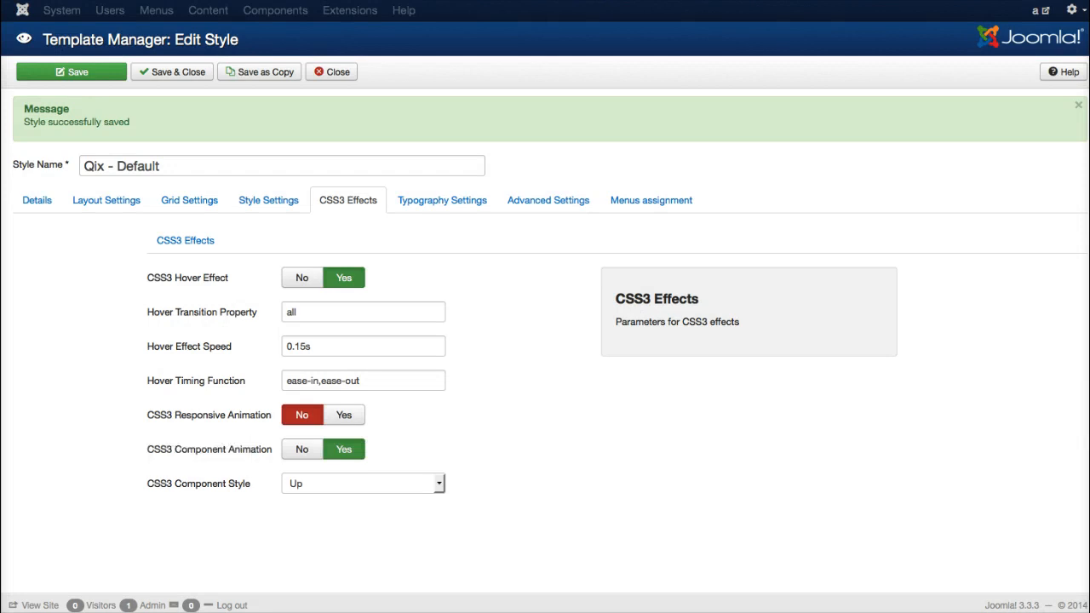
left_click(363, 484)
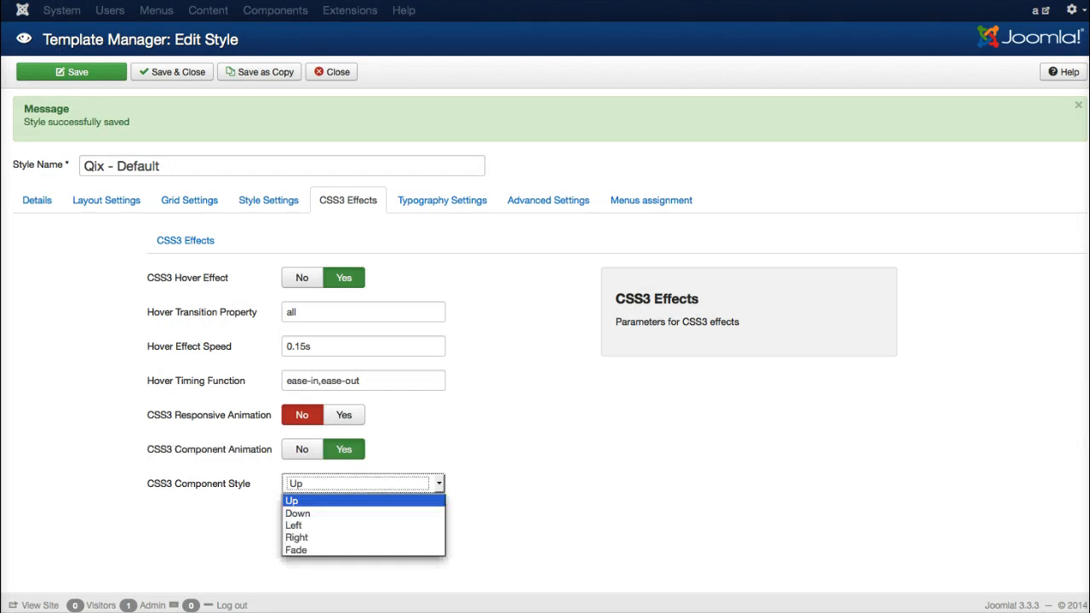
left_click(362, 484)
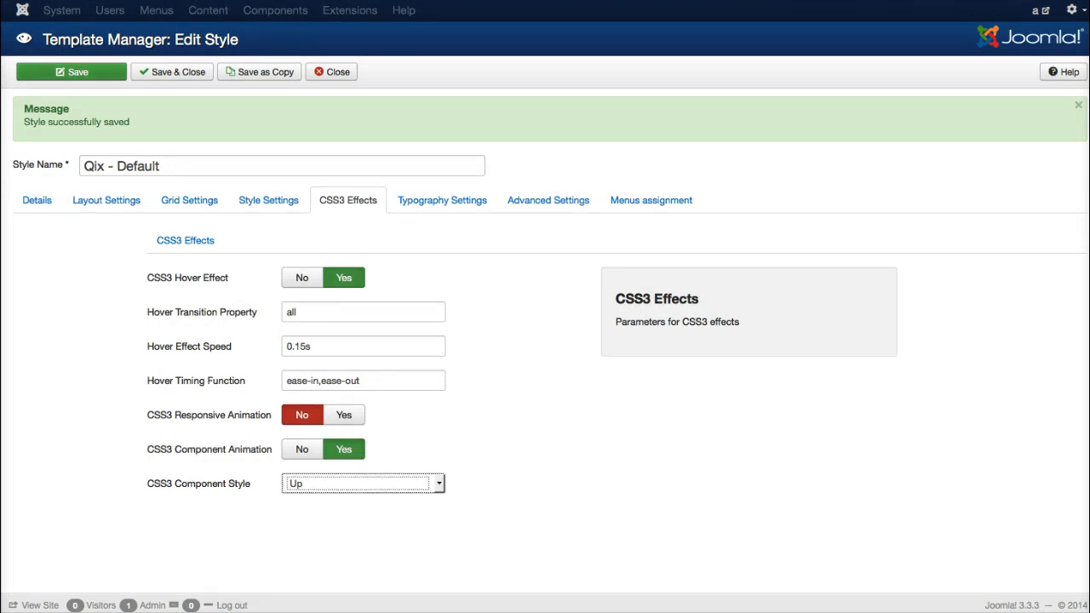
left_click(71, 72)
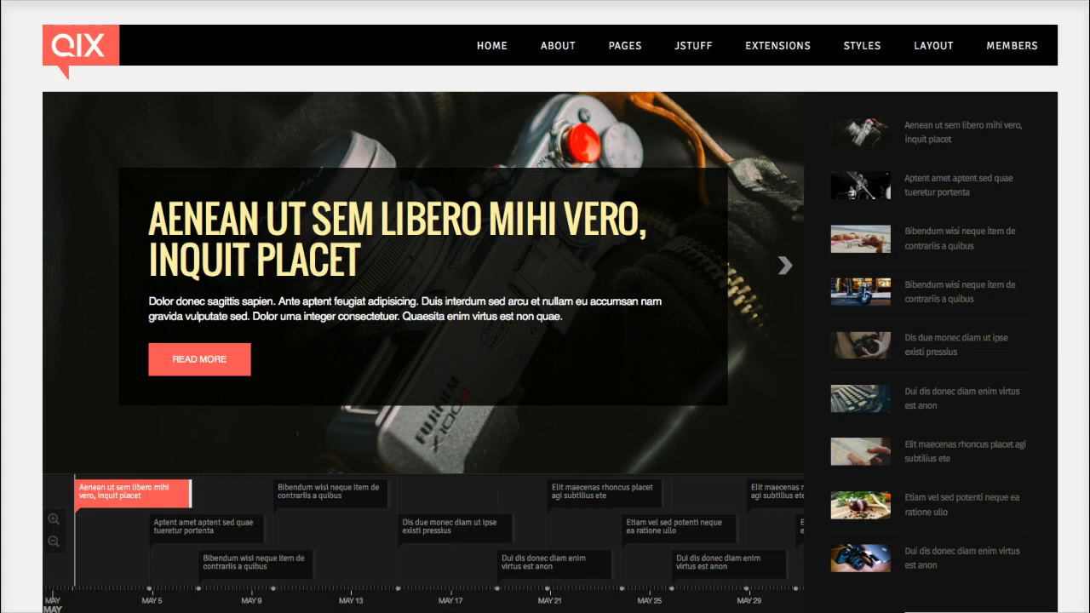
mouse_move(625, 45)
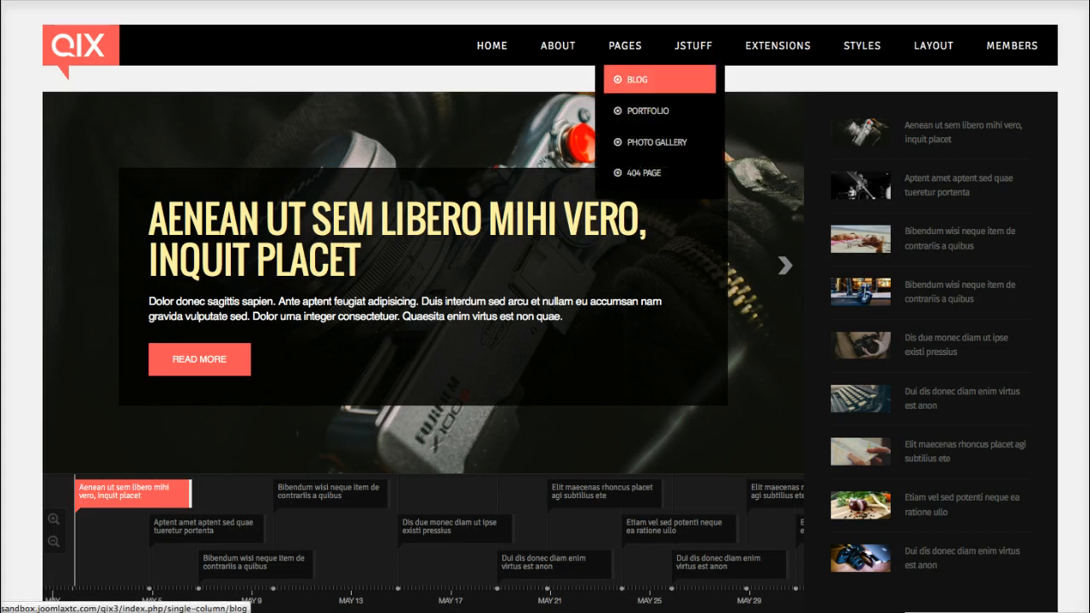
left_click(635, 79)
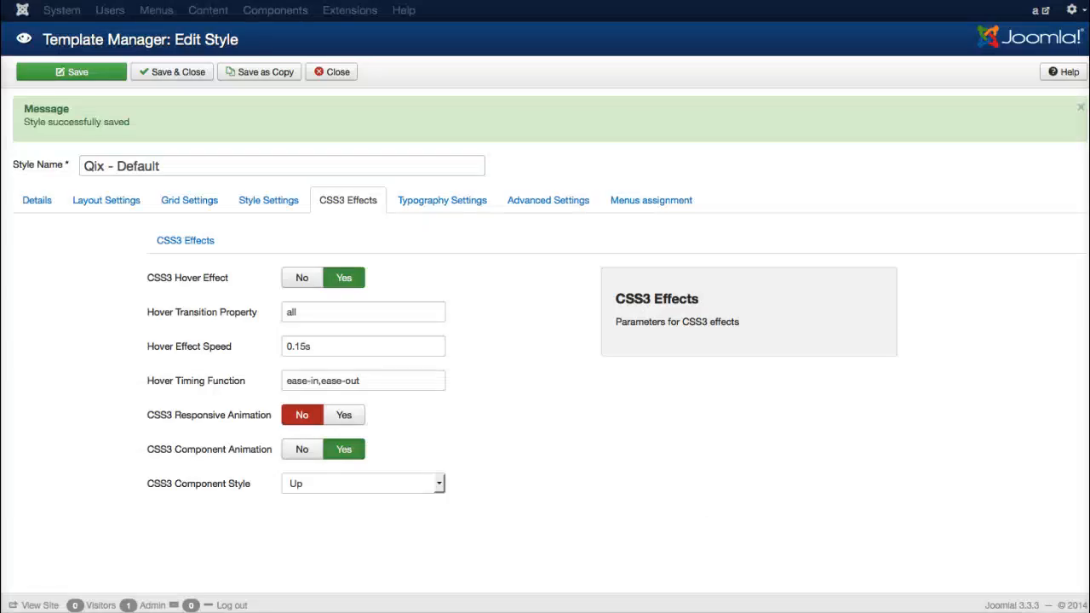
Save the style with CSS3 Component Style set to Fade, and reopen the live Blog page to check the effect.
left_click(364, 484)
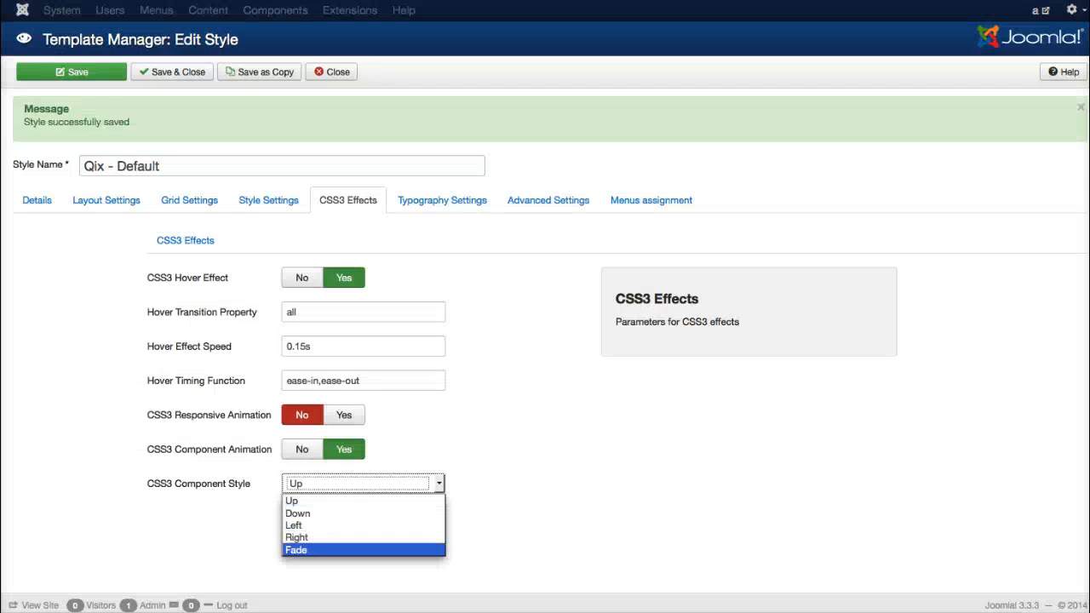
left_click(296, 549)
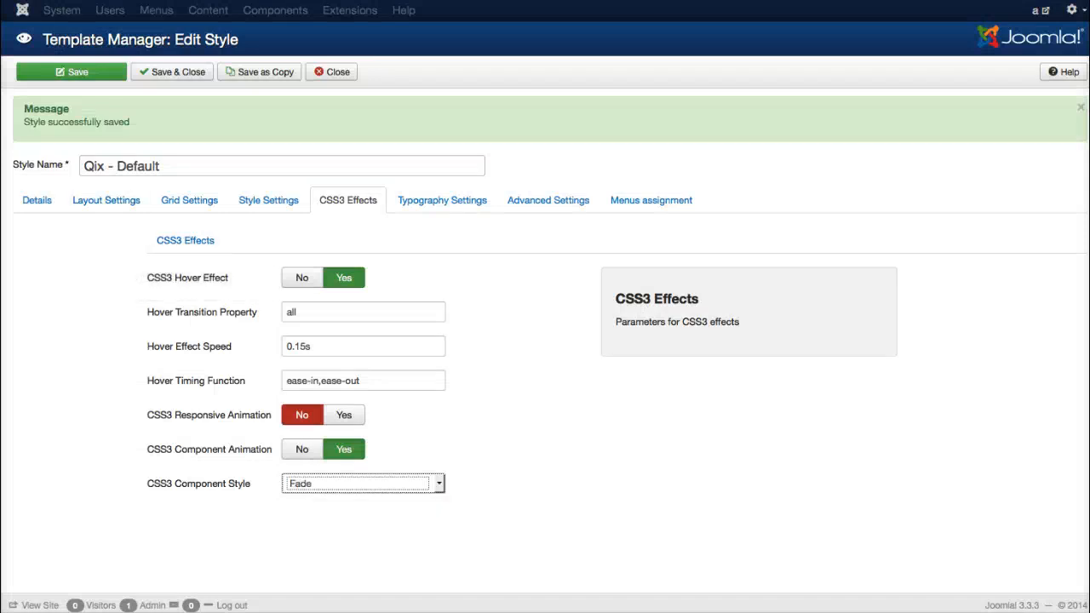
left_click(71, 71)
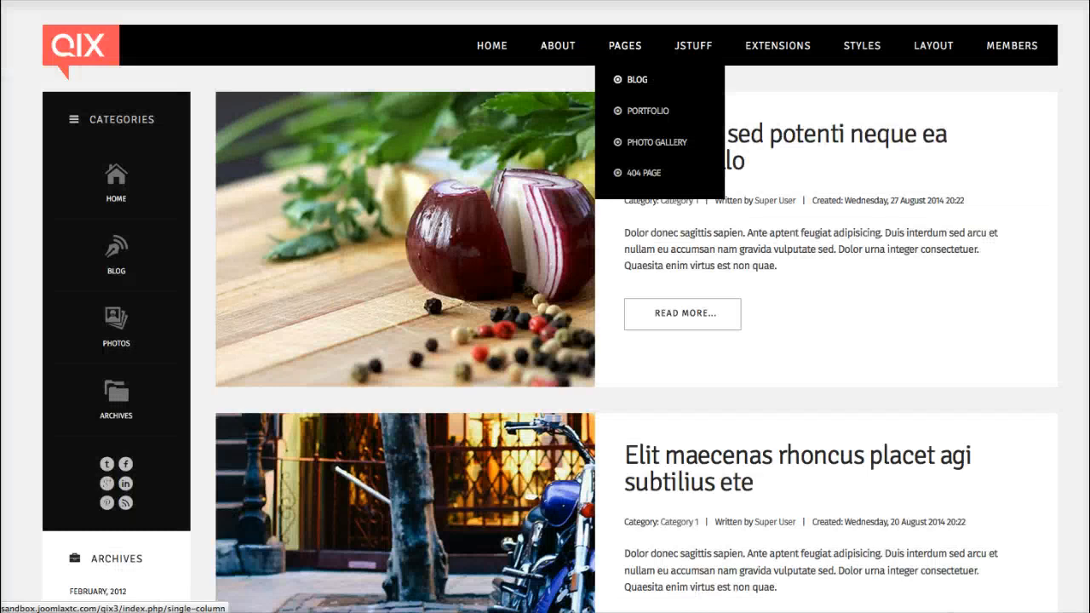
left_click(637, 79)
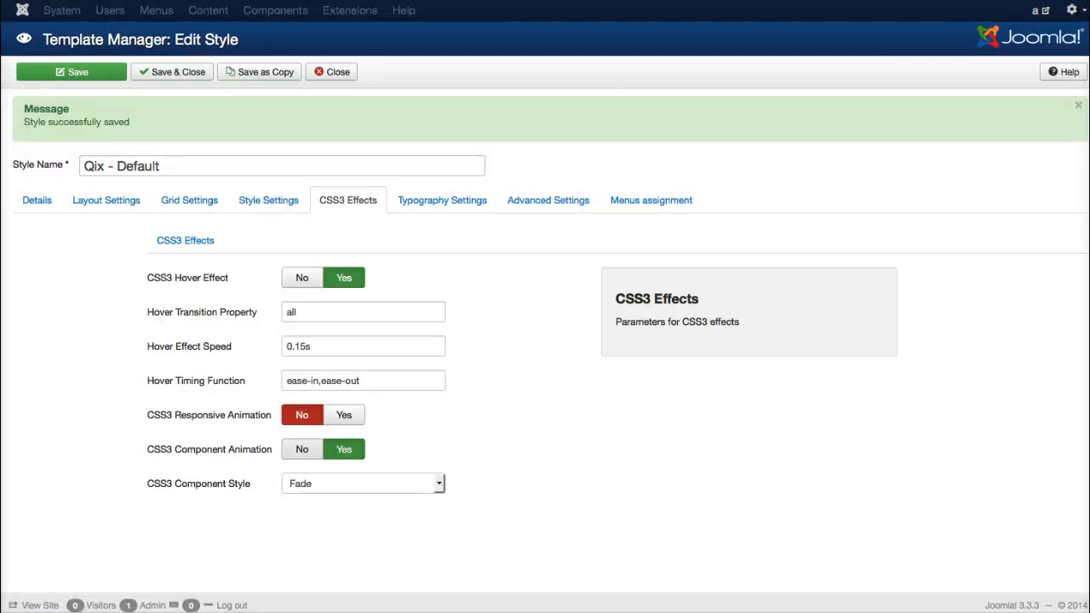
Set CSS3 Component Animation to No and review the style's typography settings from text direction through the font face selection.
left_click(302, 449)
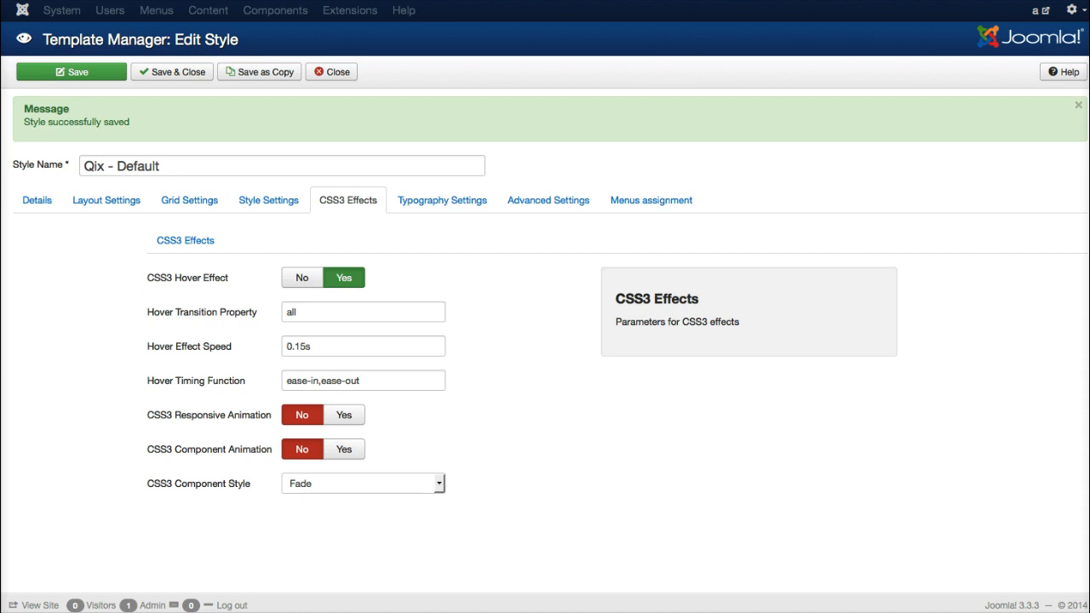
left_click(442, 200)
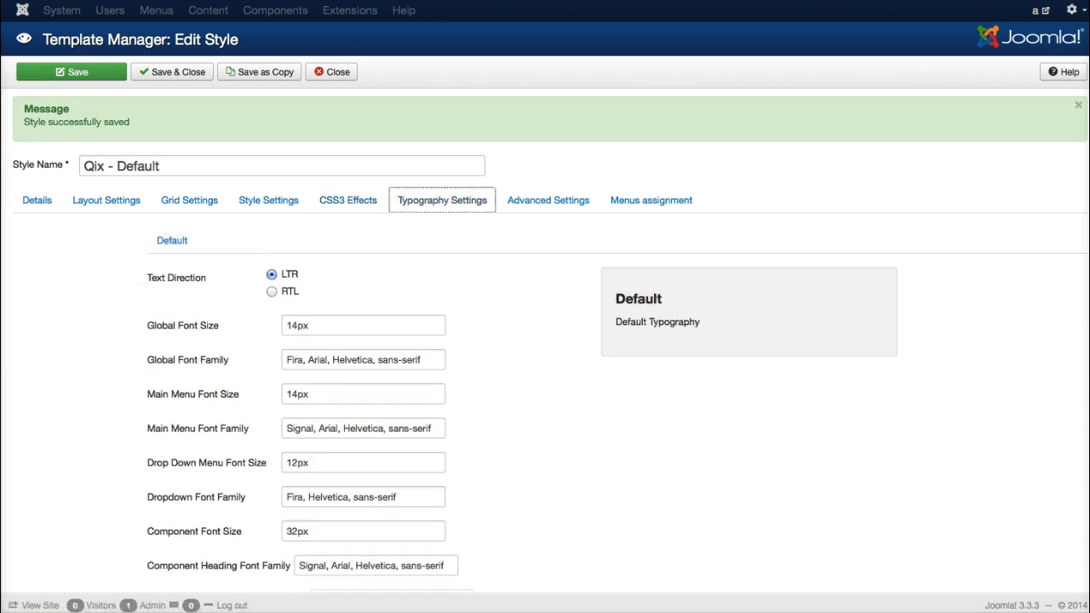
scroll(179, 281, "down", 3)
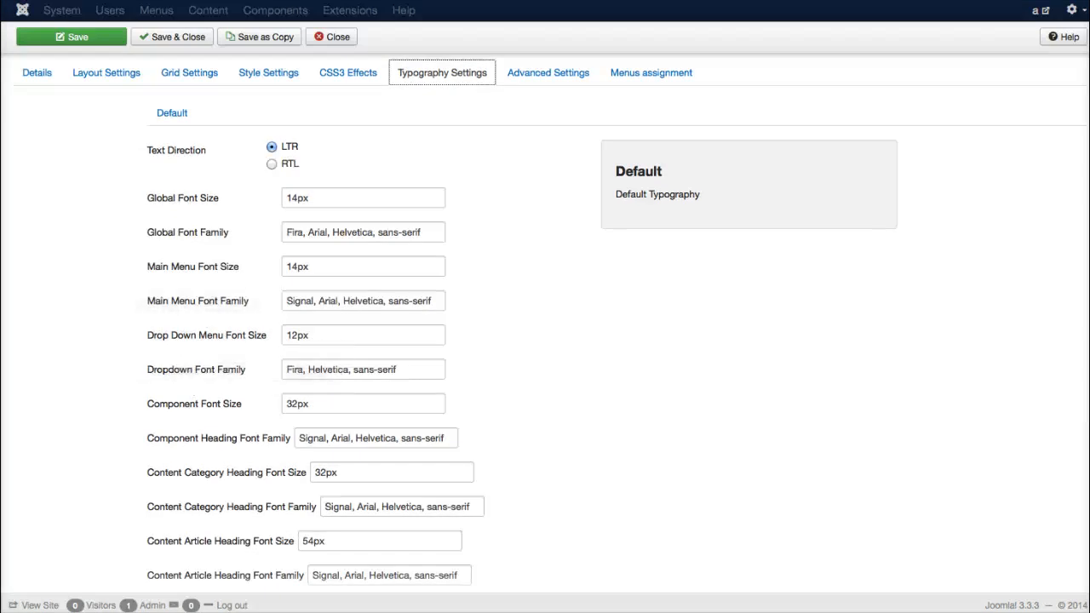
scroll(196, 401, "down", 8)
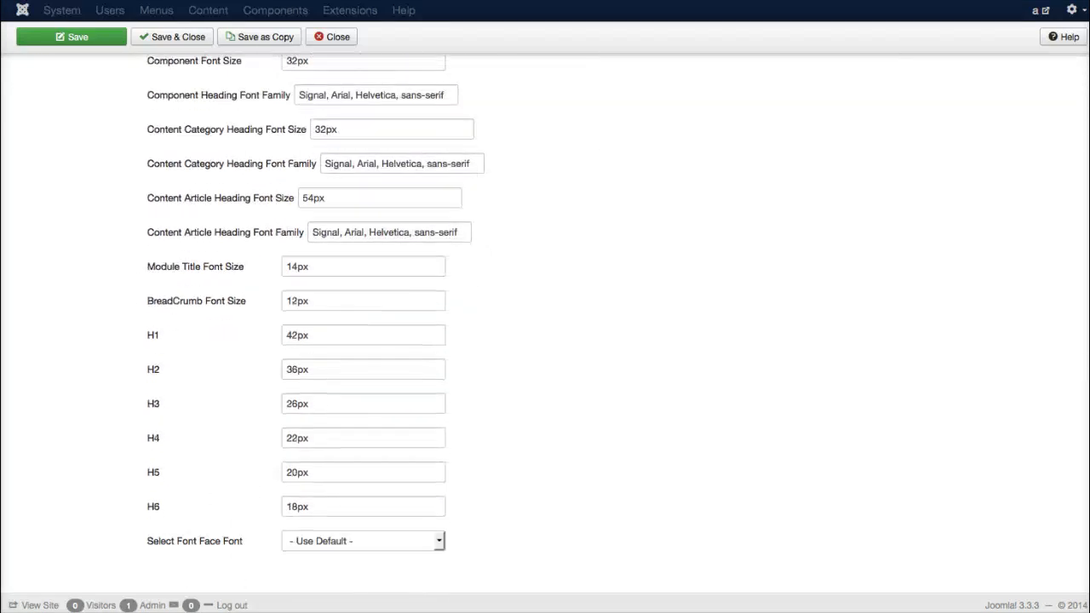
scroll(195, 443, "up", 10)
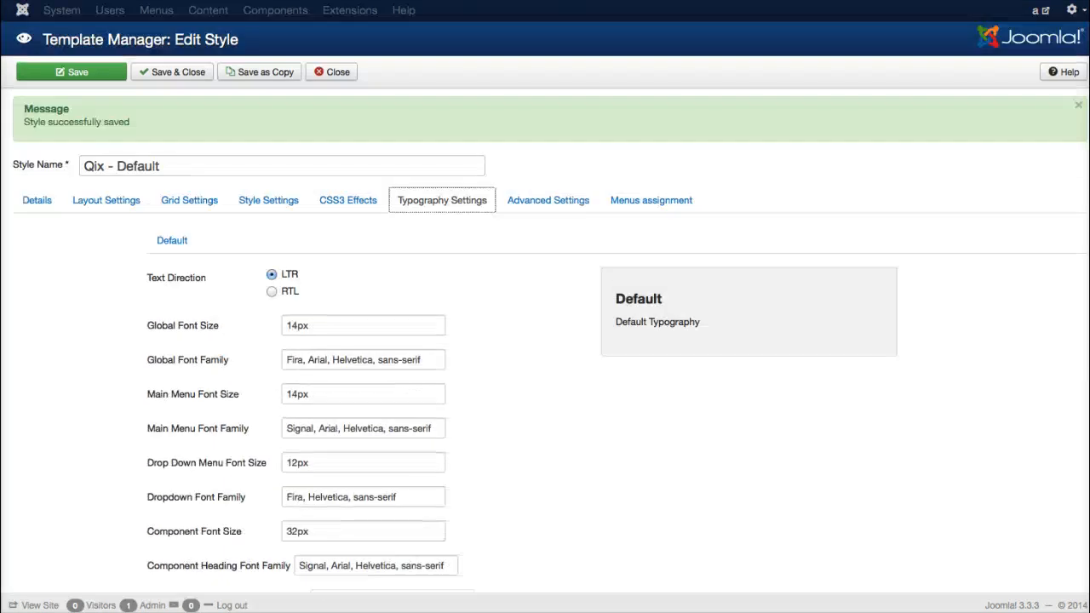
Try Single File as the CSS Mode in the advanced settings and return it to Separate Files.
left_click(548, 201)
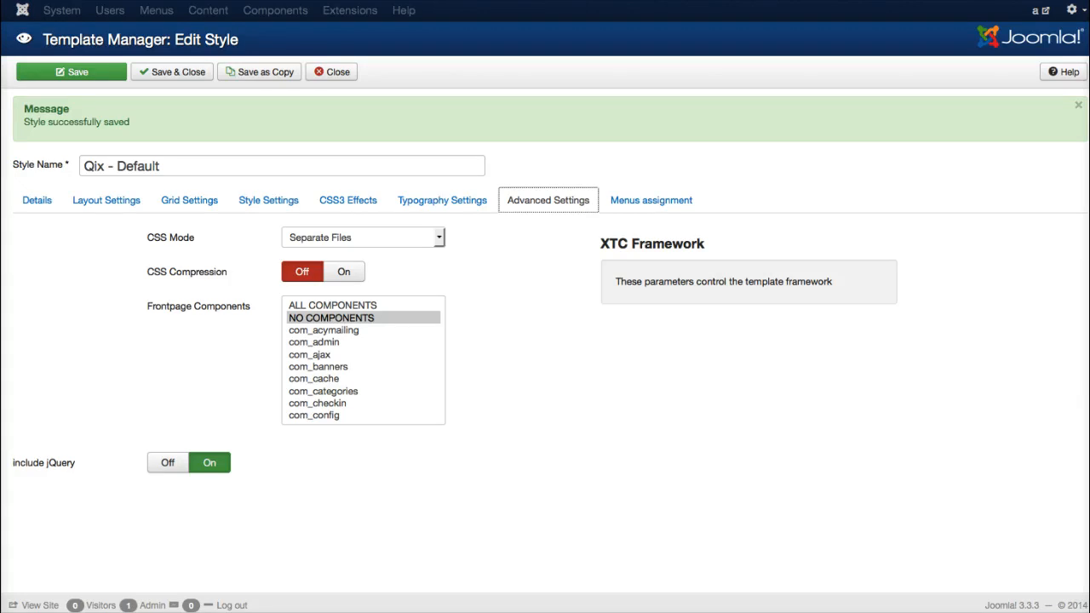
left_click(364, 238)
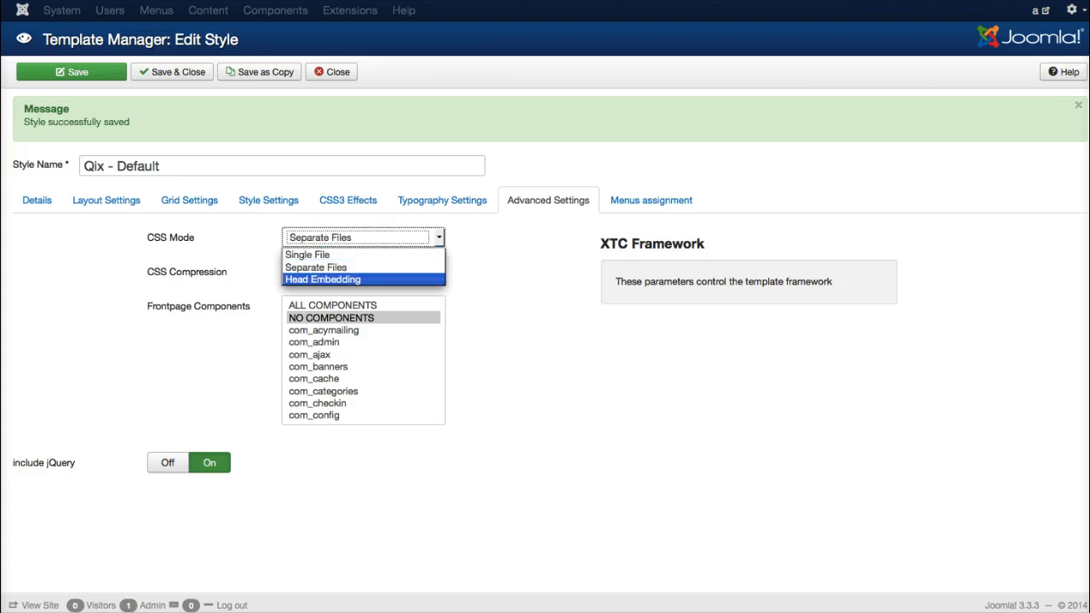
left_click(308, 255)
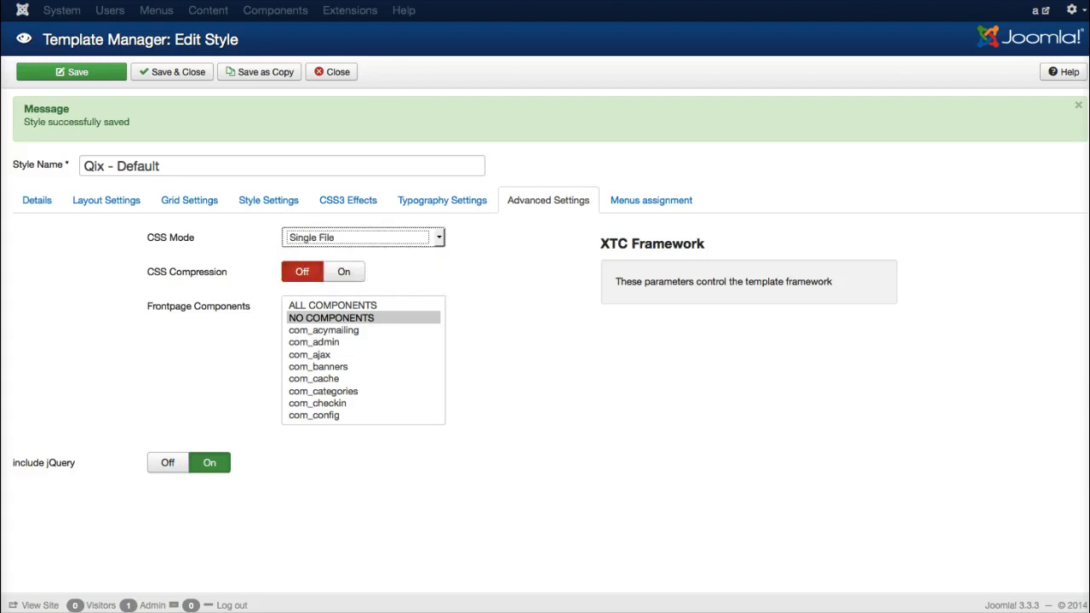
left_click(364, 238)
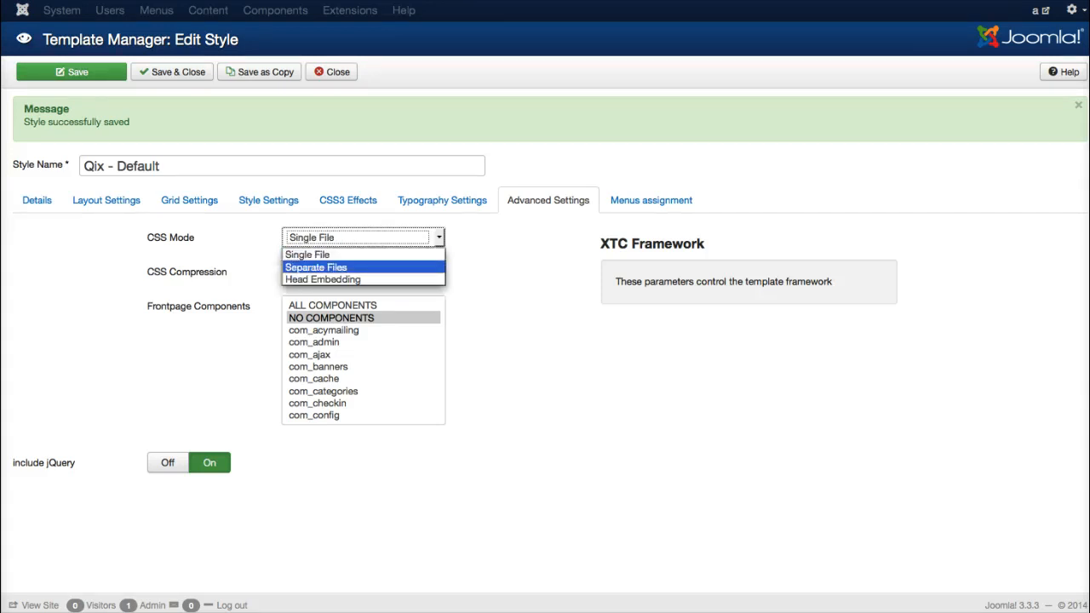
left_click(316, 267)
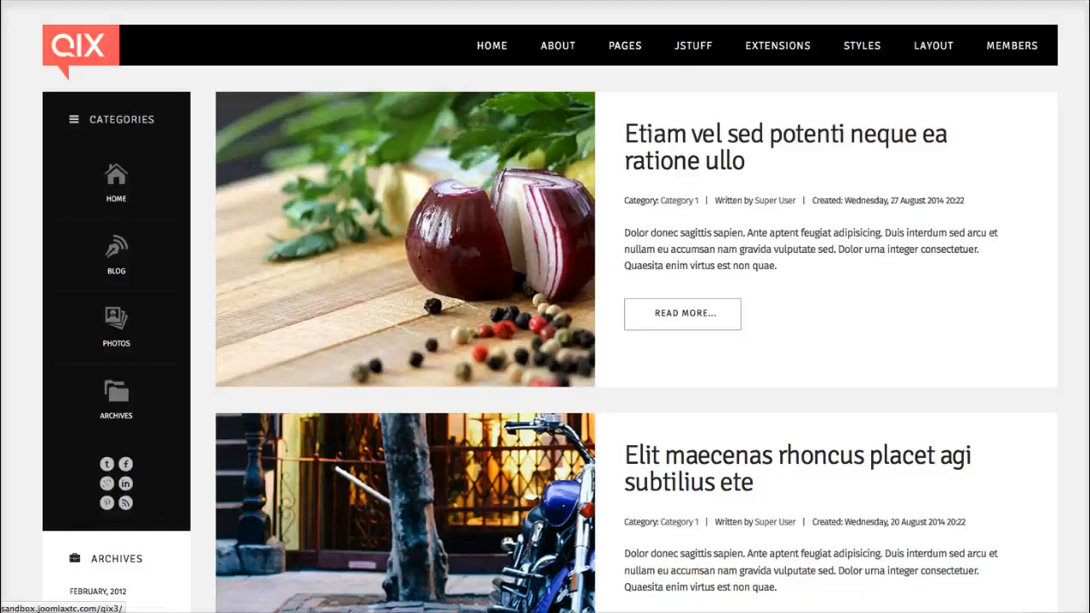
Open the live site's front page and look over its slideshow, timeline and article list.
left_click(405, 242)
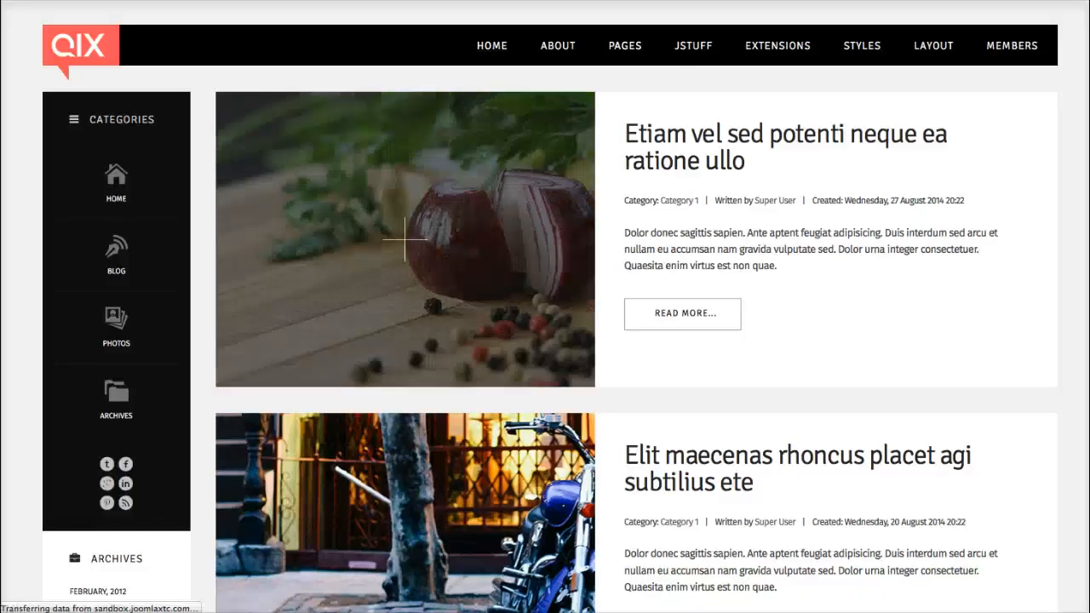
scroll(405, 242, "down", 3)
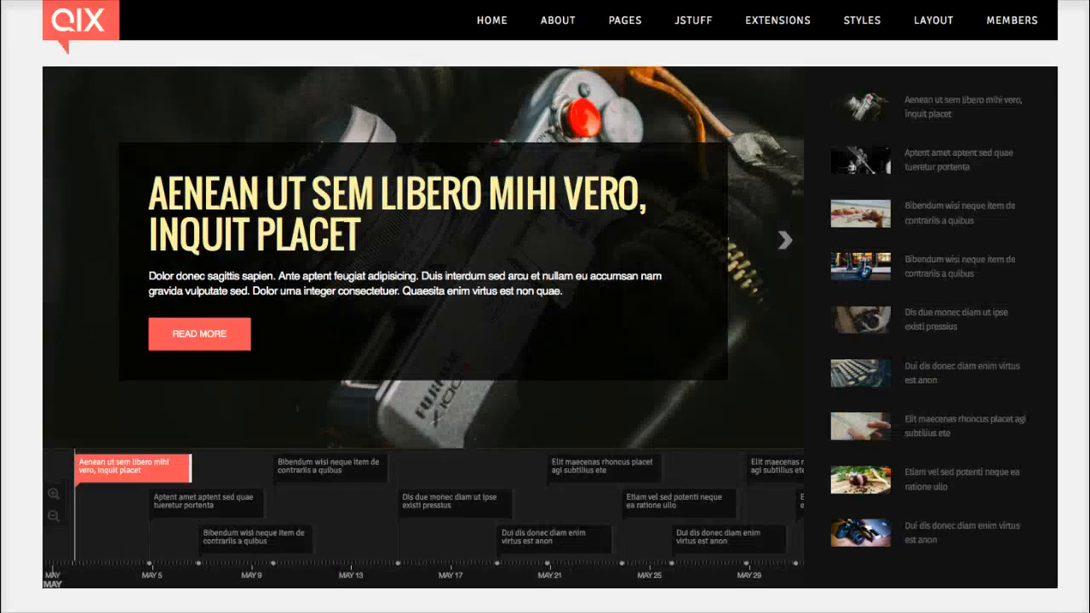
scroll(545, 307, "down", 3)
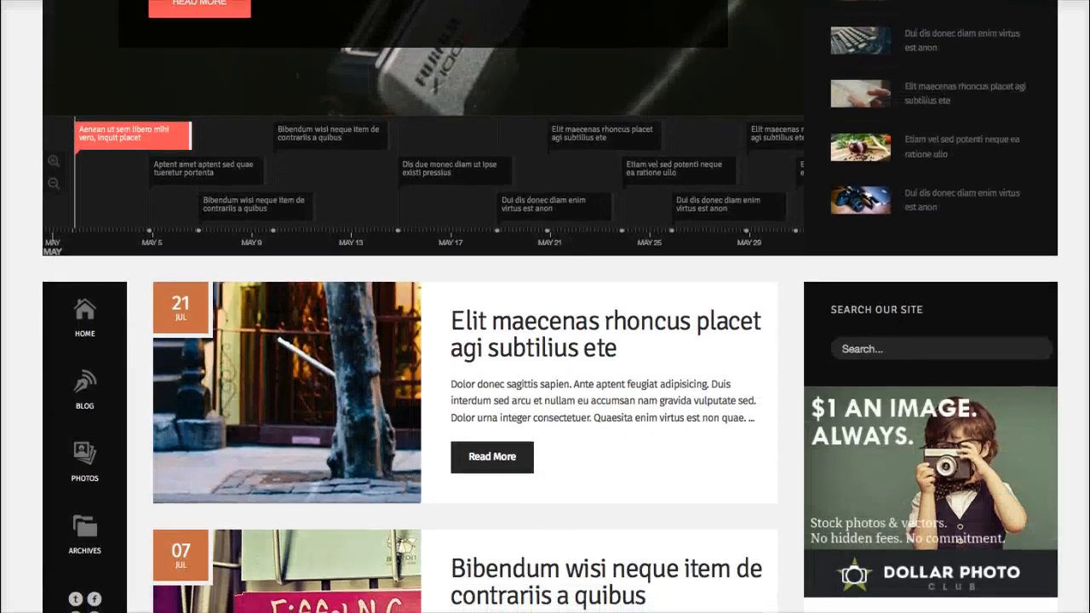